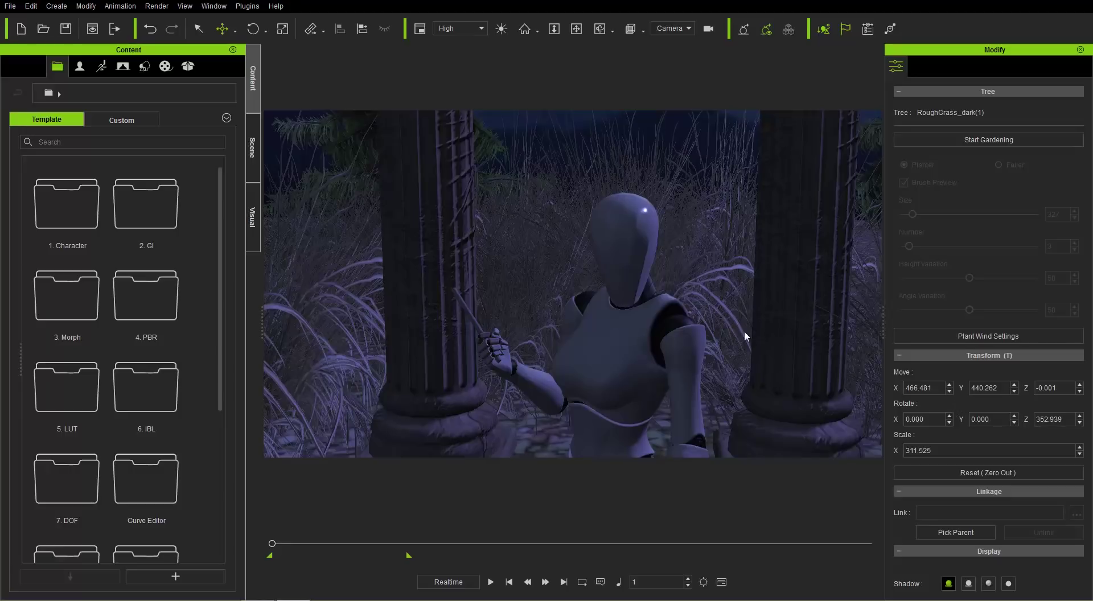
# - Play back the finished lightning scene and return to the first frame
pyautogui.press('space')
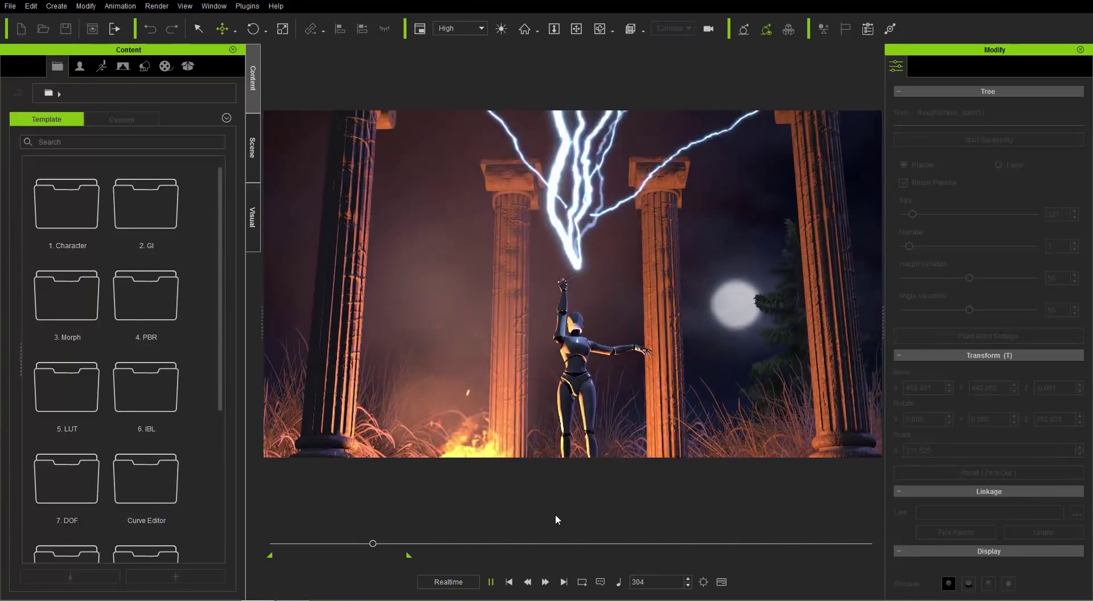
pyautogui.click(508, 582)
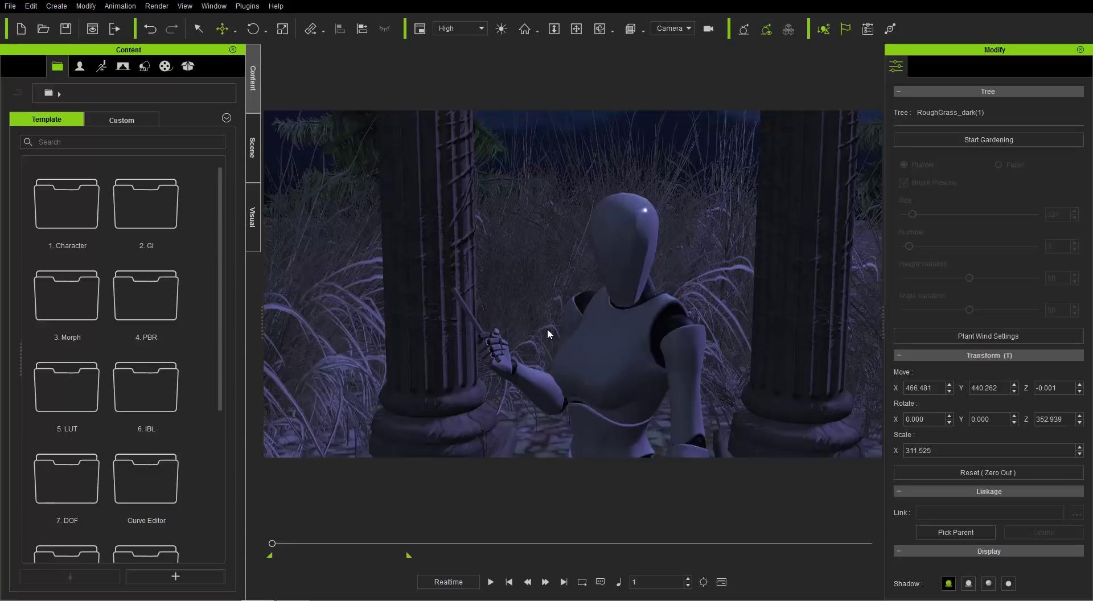
# - Start a new empty project without saving the current one
pyautogui.click(21, 29)
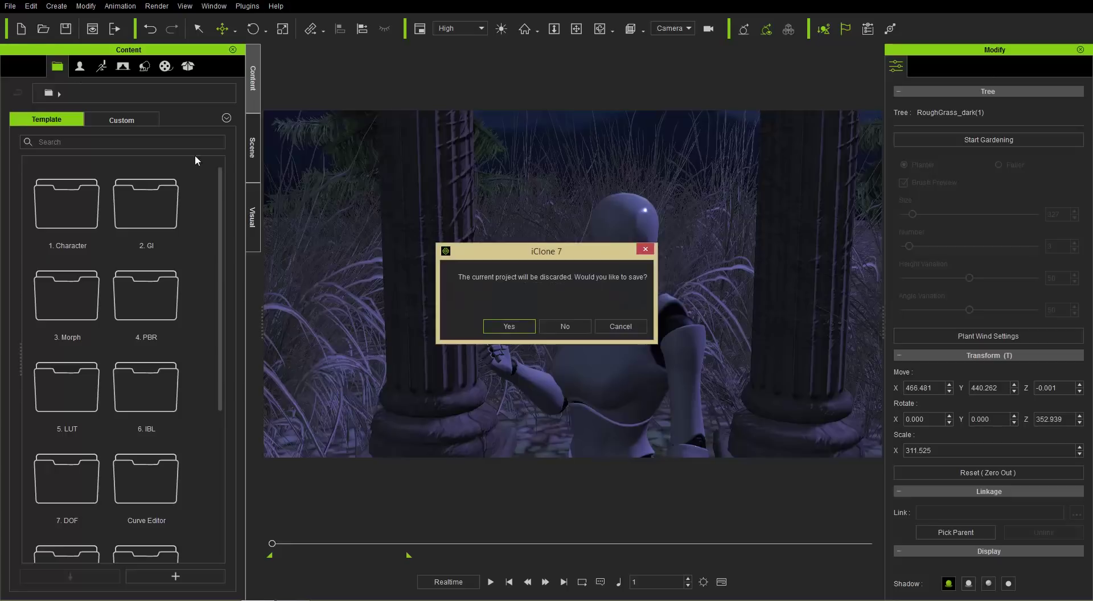
pyautogui.click(565, 328)
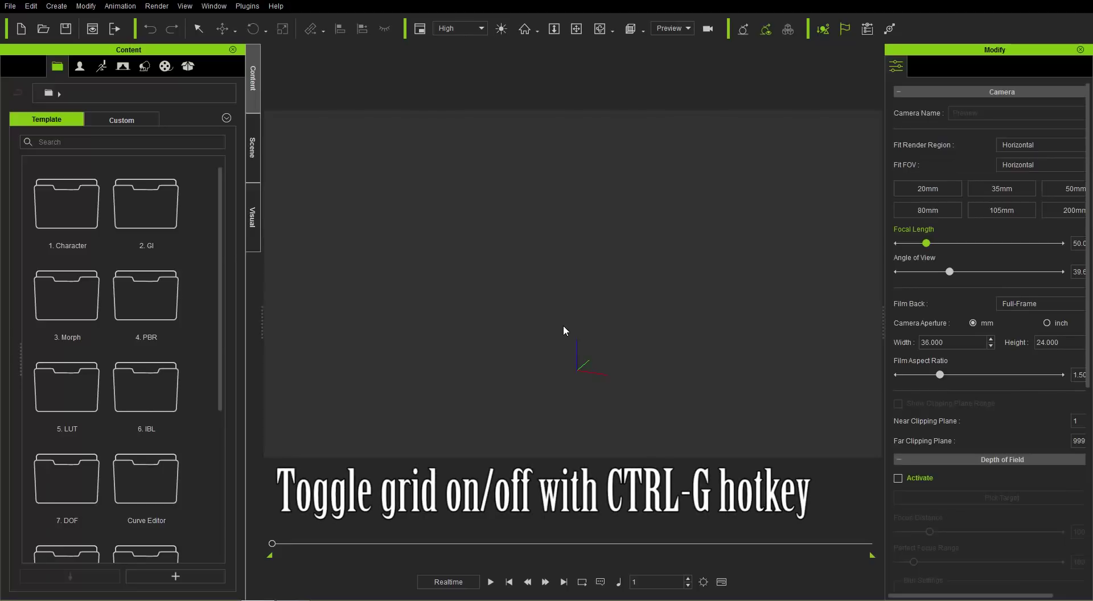
# - Toggle the viewport grid on and off several times, ending with it hidden
pyautogui.hotkey('ctrl', 'g')
pyautogui.hotkey('ctrl', 'g')
pyautogui.hotkey('ctrl', 'g')
pyautogui.hotkey('ctrl', 'g')
pyautogui.hotkey('ctrl', 'g')
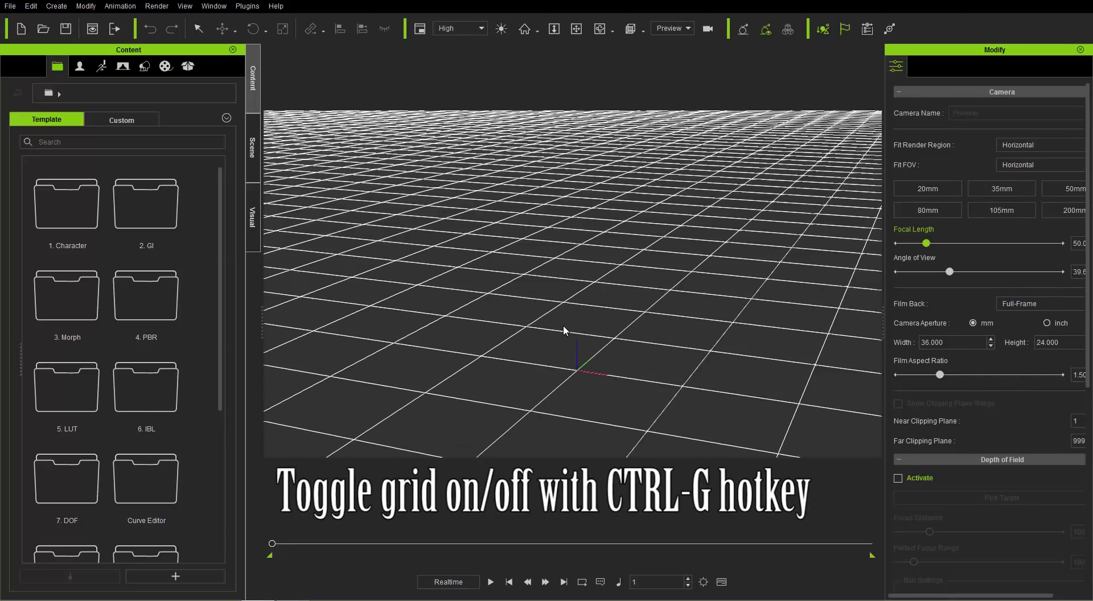
pyautogui.hotkey('ctrl', 'g')
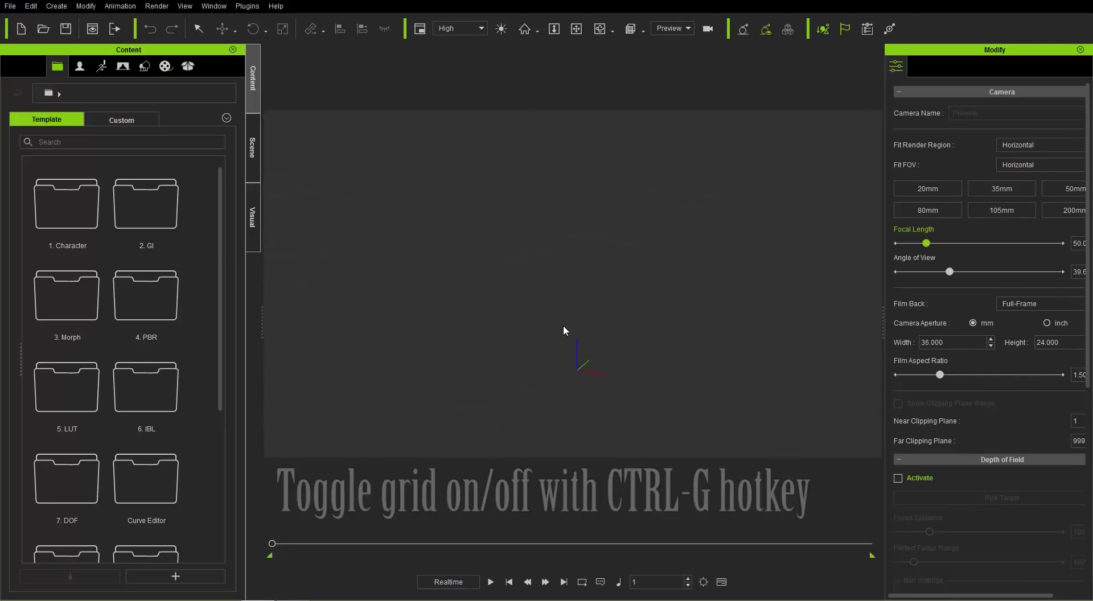
# - Toggle the scene info display on and off, ending with it hidden, and hide the world axis
pyautogui.hotkey('ctrl', 'f')
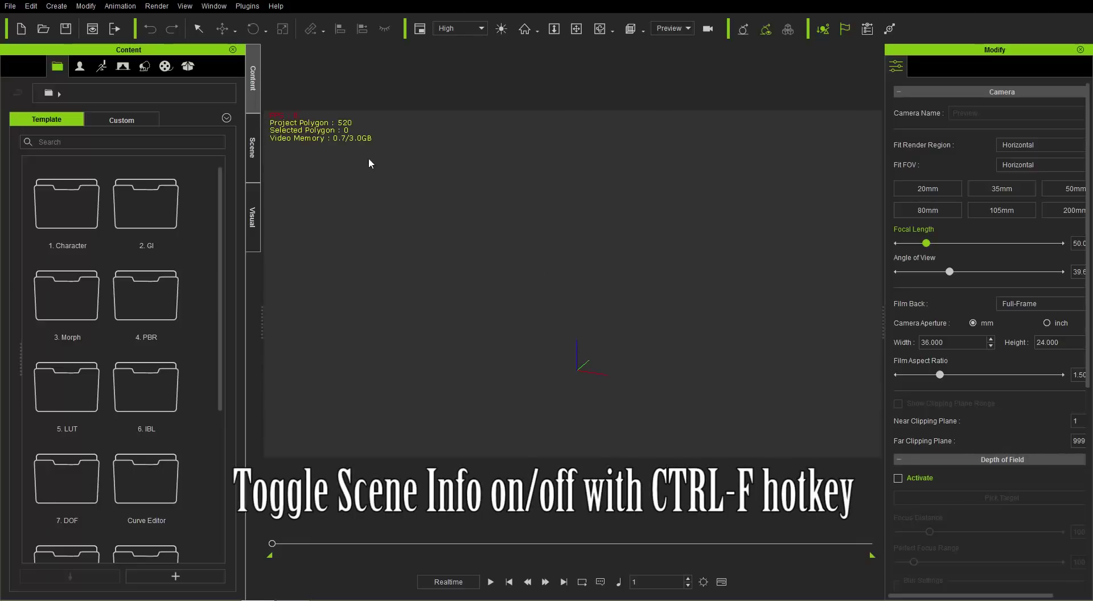
pyautogui.hotkey('ctrl', 'f')
pyautogui.hotkey('ctrl', 'f')
pyautogui.hotkey('ctrl', 'f')
pyautogui.hotkey('ctrl', 'f')
pyautogui.hotkey('ctrl', 'f')
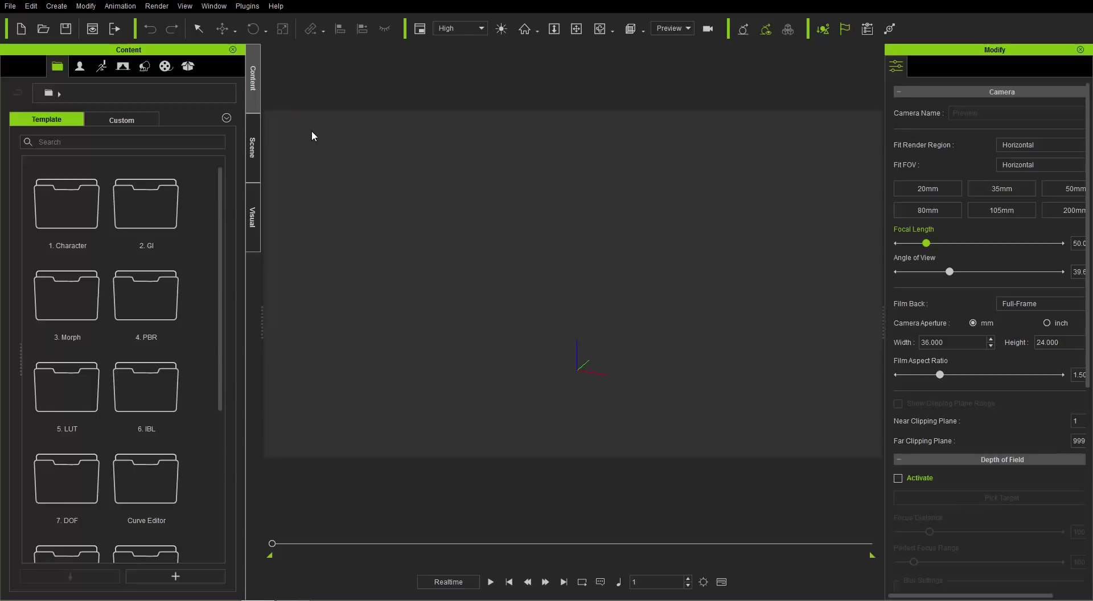
pyautogui.hotkey('ctrl', 'a')
# - Add the 5.Motion Dummy_Female avatar from the avatar templates to the empty scene
pyautogui.click(82, 67)
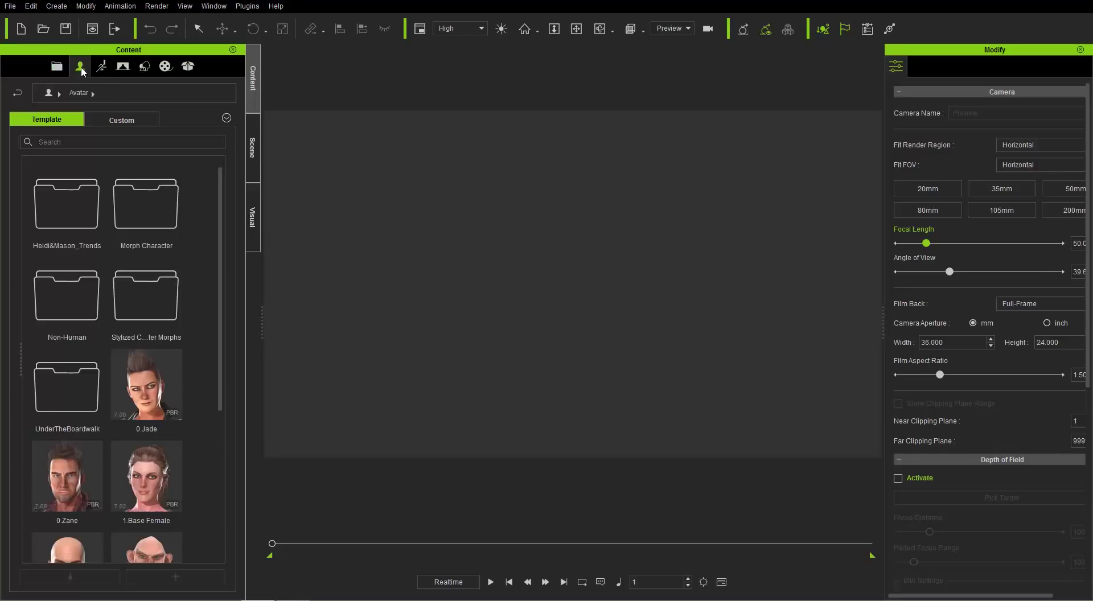
pyautogui.scroll(-5, 175, 428)
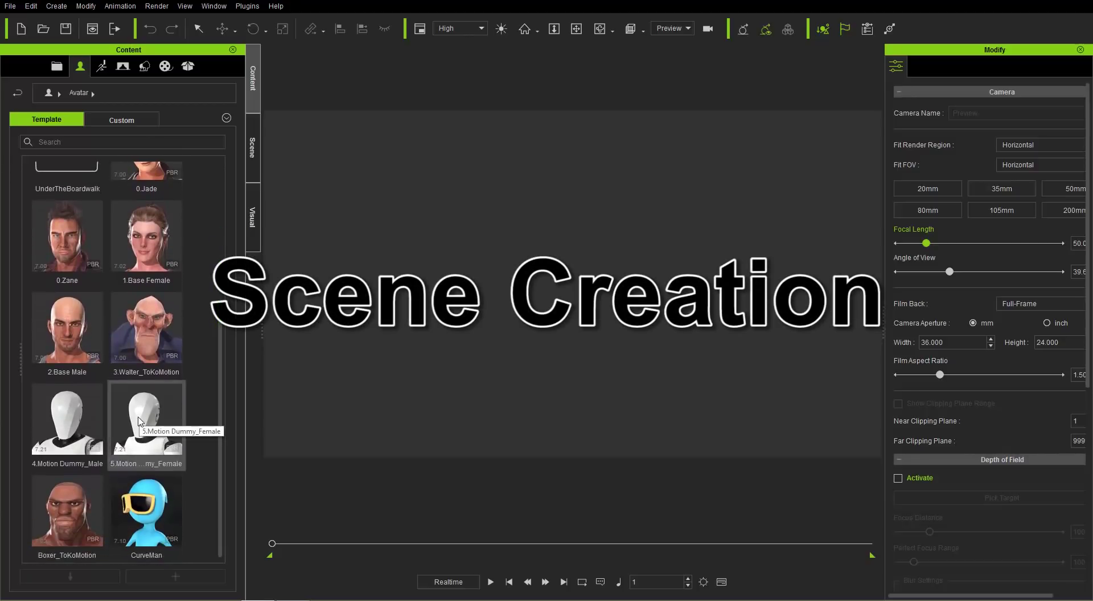
pyautogui.doubleClick(140, 422)
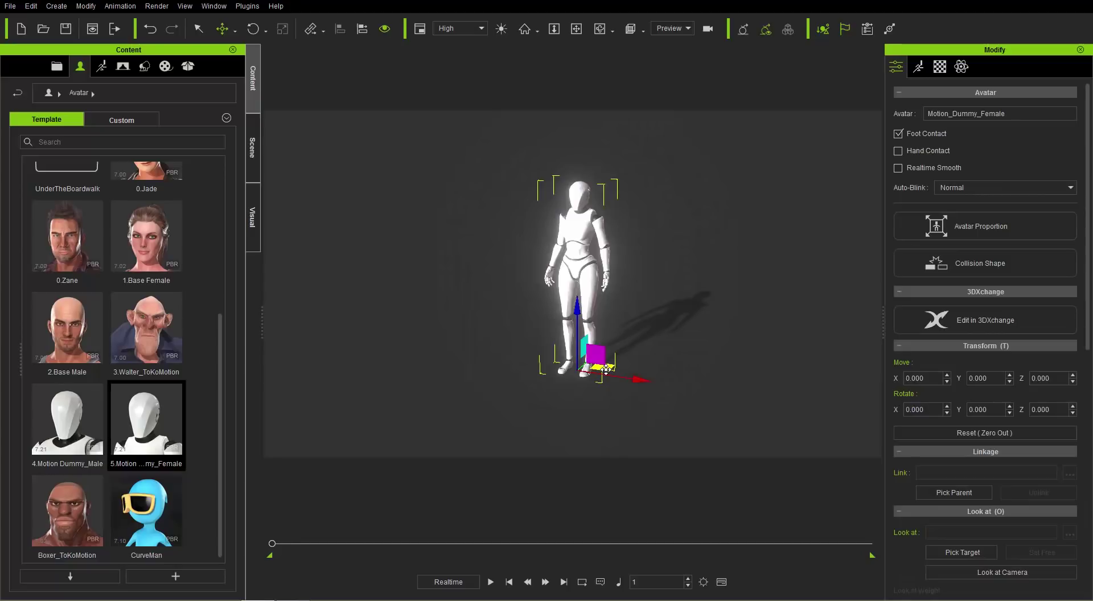
pyautogui.keyDown('alt'); pyautogui.moveTo(623, 288); pyautogui.dragTo(618, 215); pyautogui.keyUp('alt')
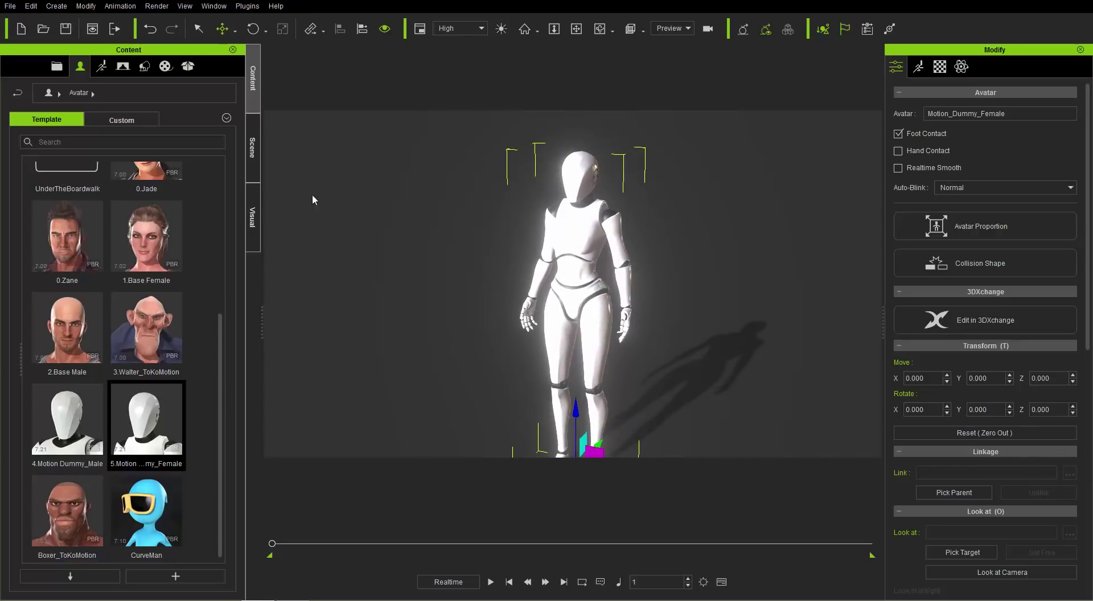
# - Turn off the HDR Effect in the project's visual settings
pyautogui.click(256, 219)
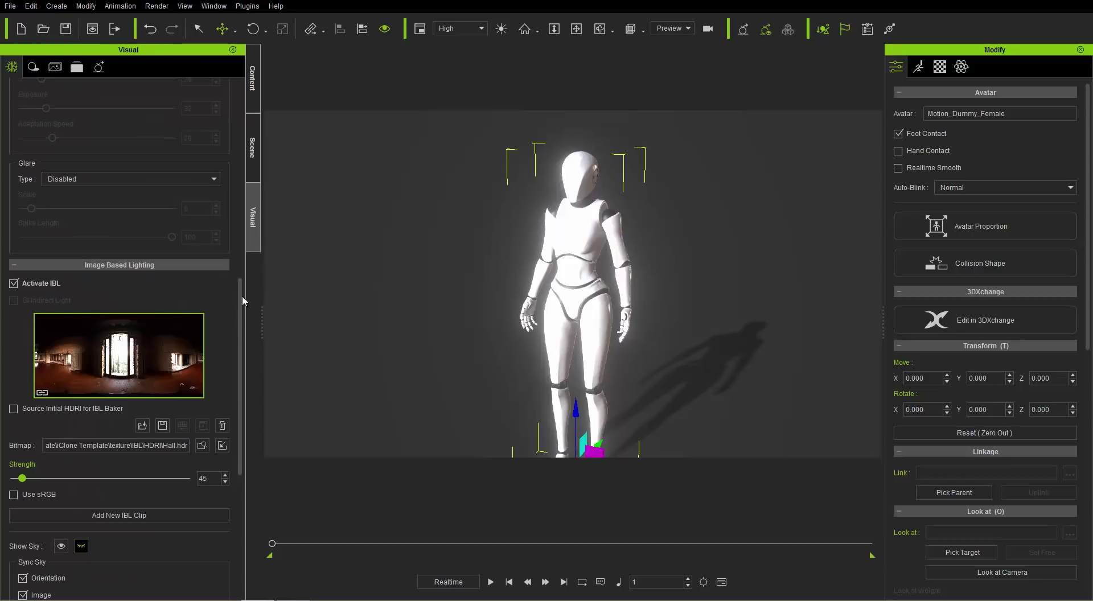
pyautogui.scroll(7, 238, 319)
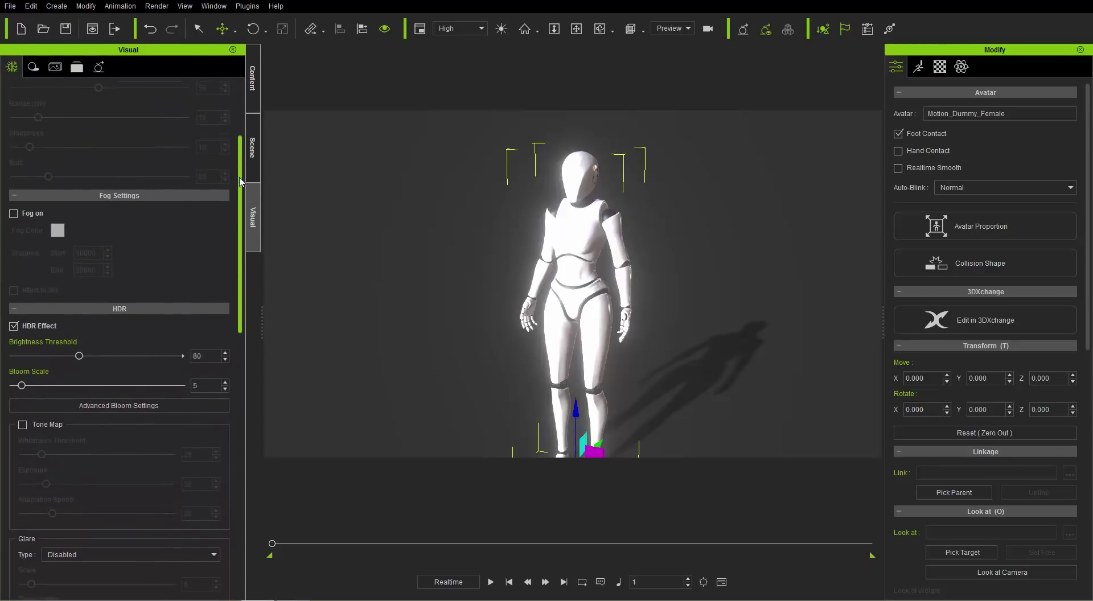
pyautogui.click(13, 330)
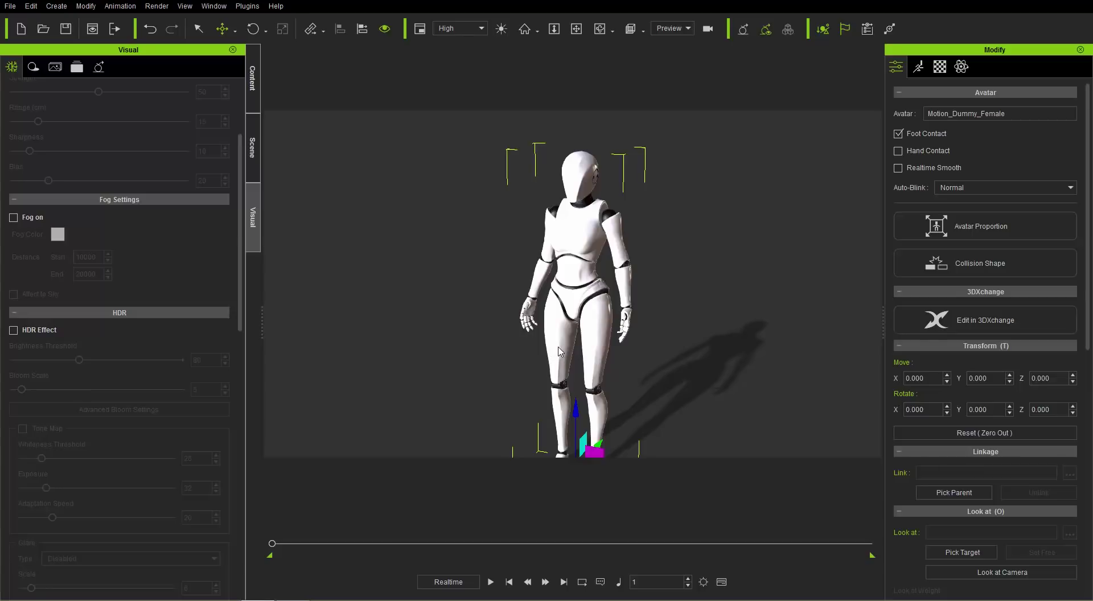
# - Place the Pillar02 prop from the Displacement Building Elements, Greco Roman, Column templates beside the dummy at about X -97, Y -2
pyautogui.click(253, 80)
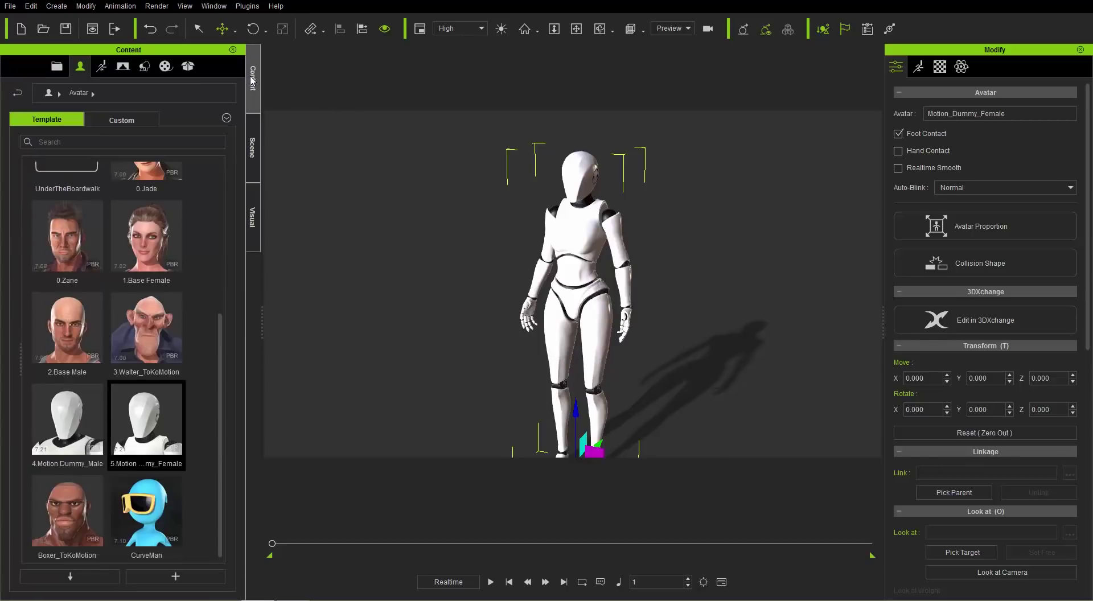
pyautogui.click(143, 67)
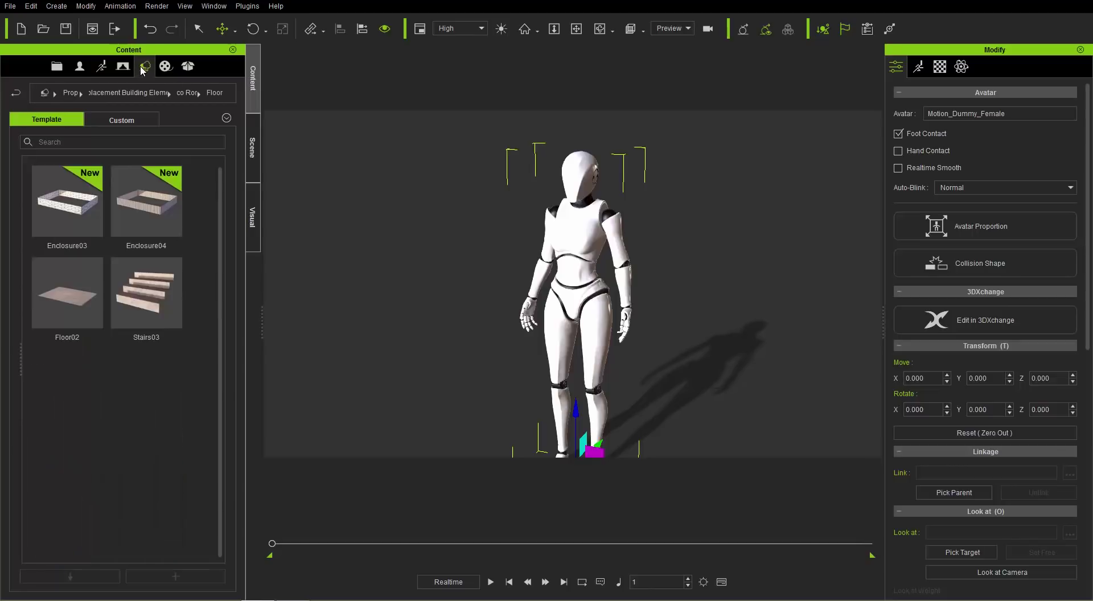
pyautogui.click(45, 94)
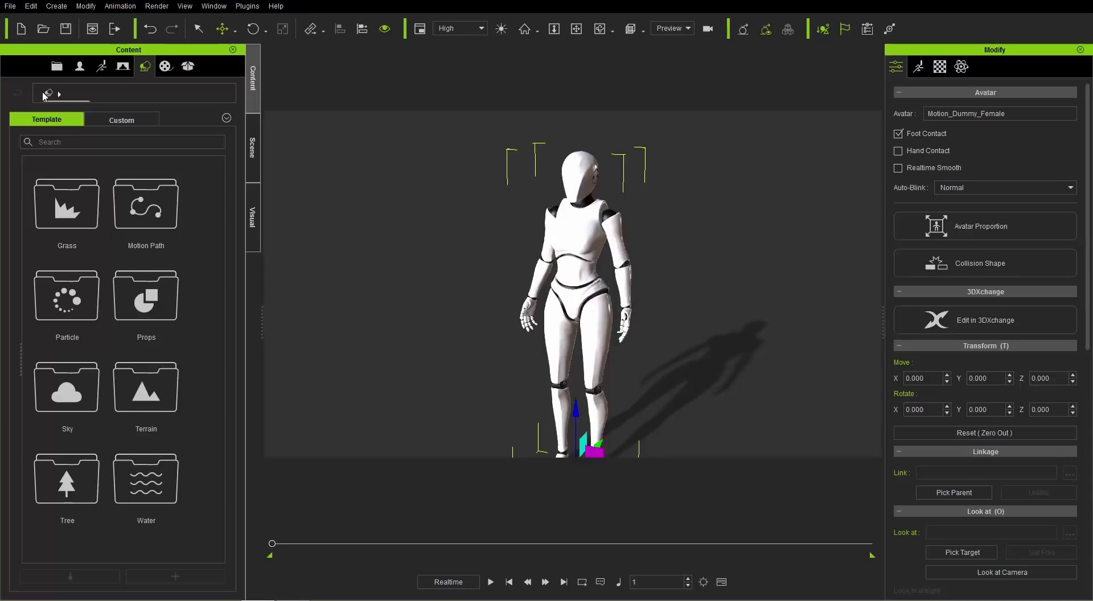
pyautogui.doubleClick(158, 302)
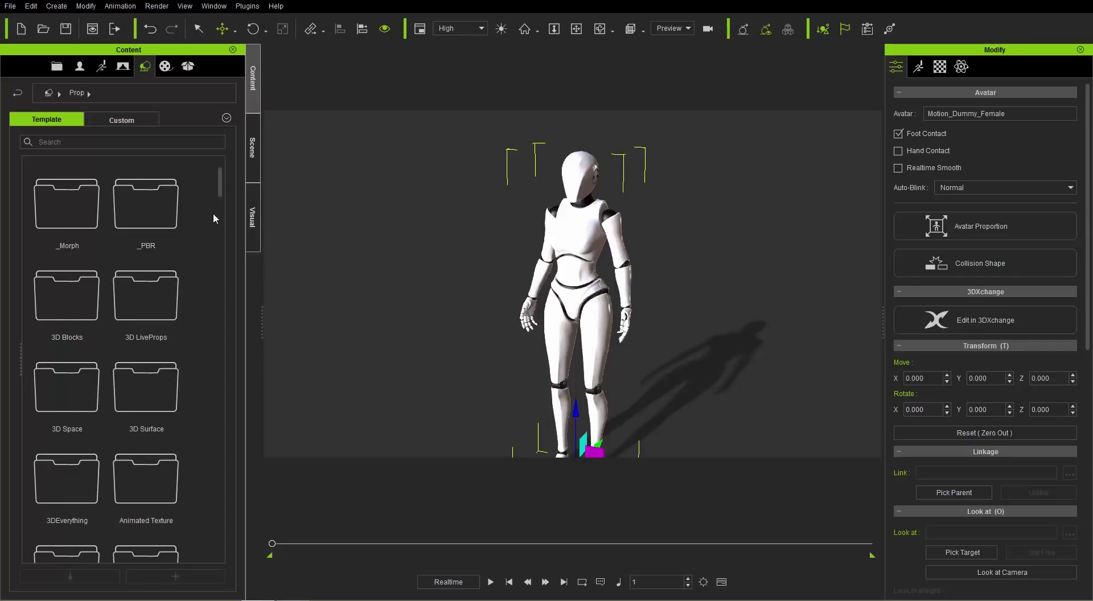
pyautogui.scroll(-3, 223, 179)
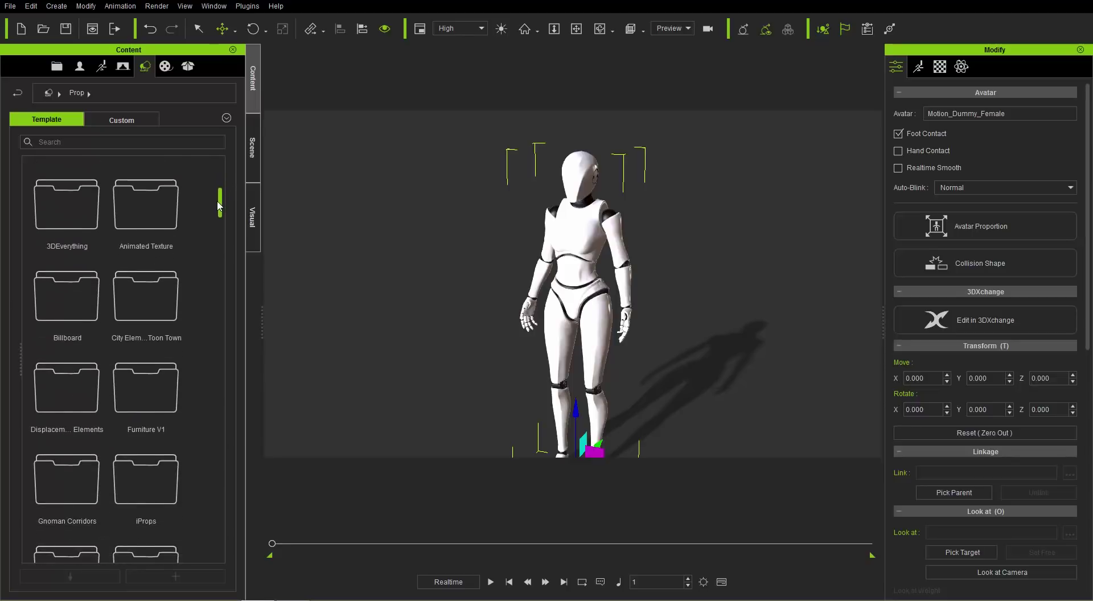
pyautogui.doubleClick(78, 382)
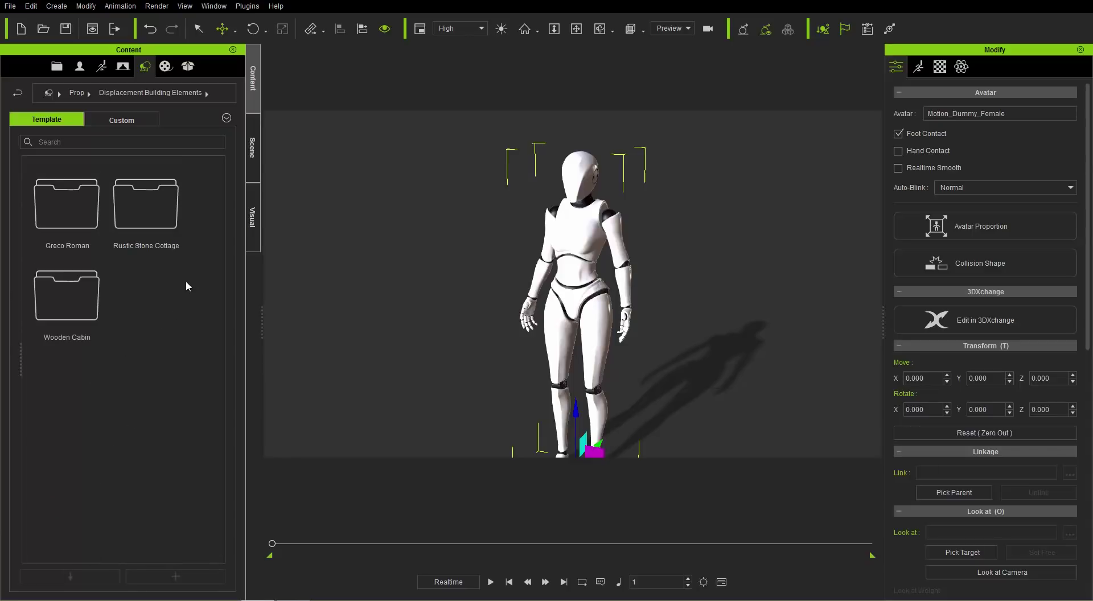
pyautogui.doubleClick(66, 211)
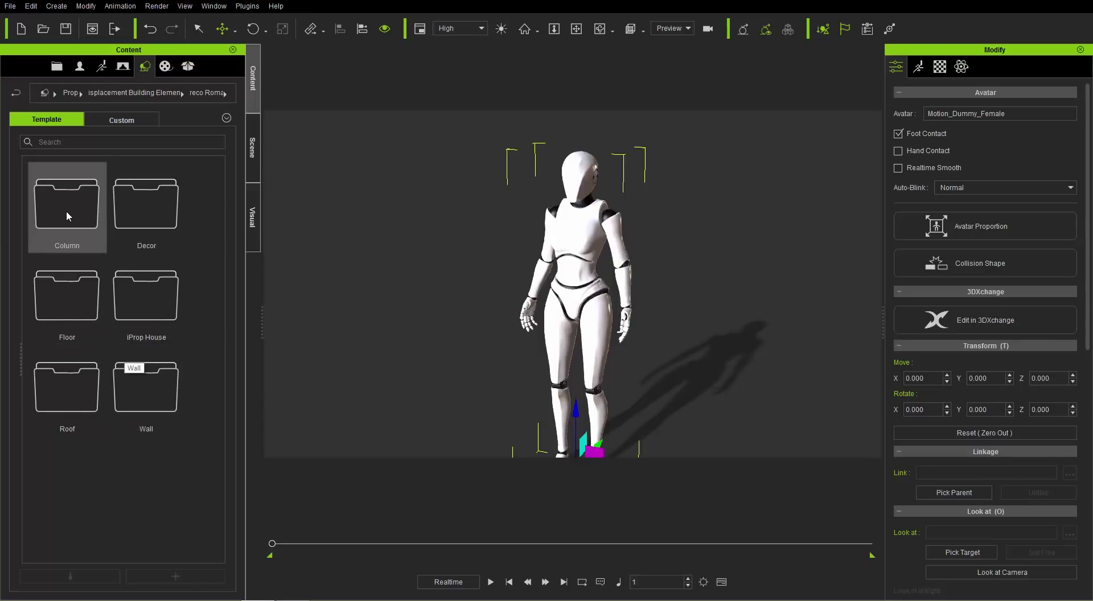
pyautogui.doubleClick(66, 210)
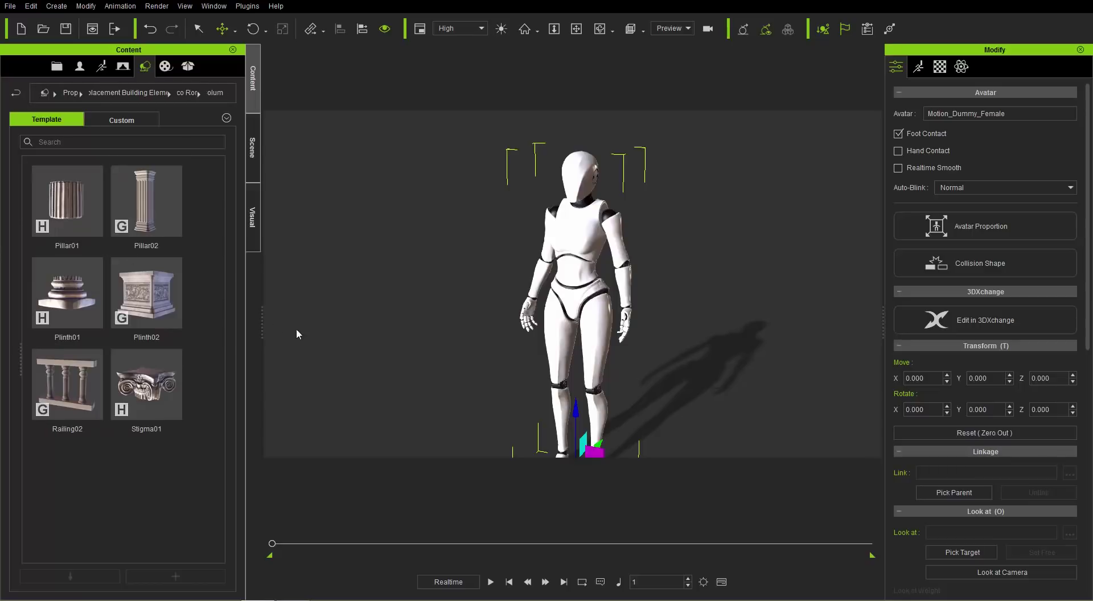
pyautogui.moveTo(432, 359); pyautogui.dragTo(392, 316)
pyautogui.moveTo(400, 278); pyautogui.dragTo(551, 316)
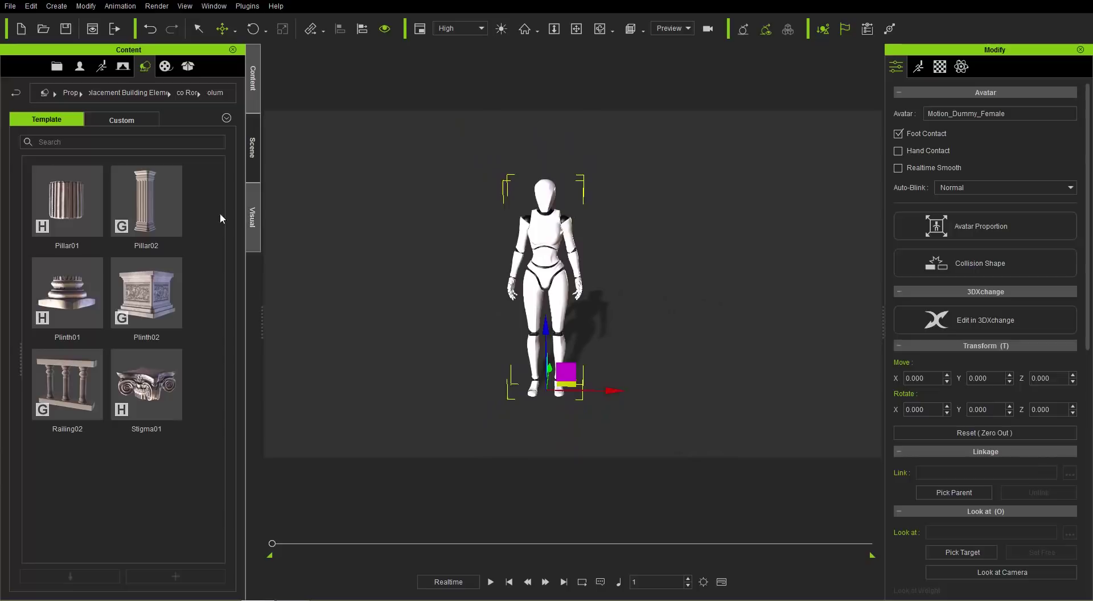
pyautogui.moveTo(139, 206); pyautogui.dragTo(430, 389)
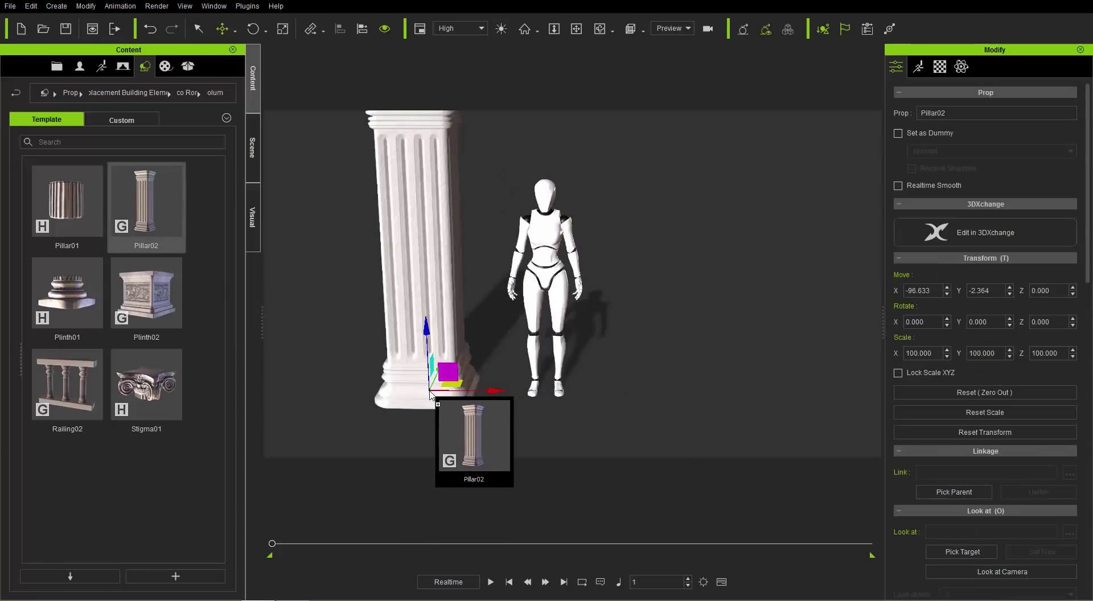
# - Move the pillar farther back and away from the dummy, to about X -126, Y 95
pyautogui.keyDown('alt'); pyautogui.moveTo(502, 281); pyautogui.dragTo(531, 325, button='middle'); pyautogui.keyUp('alt')
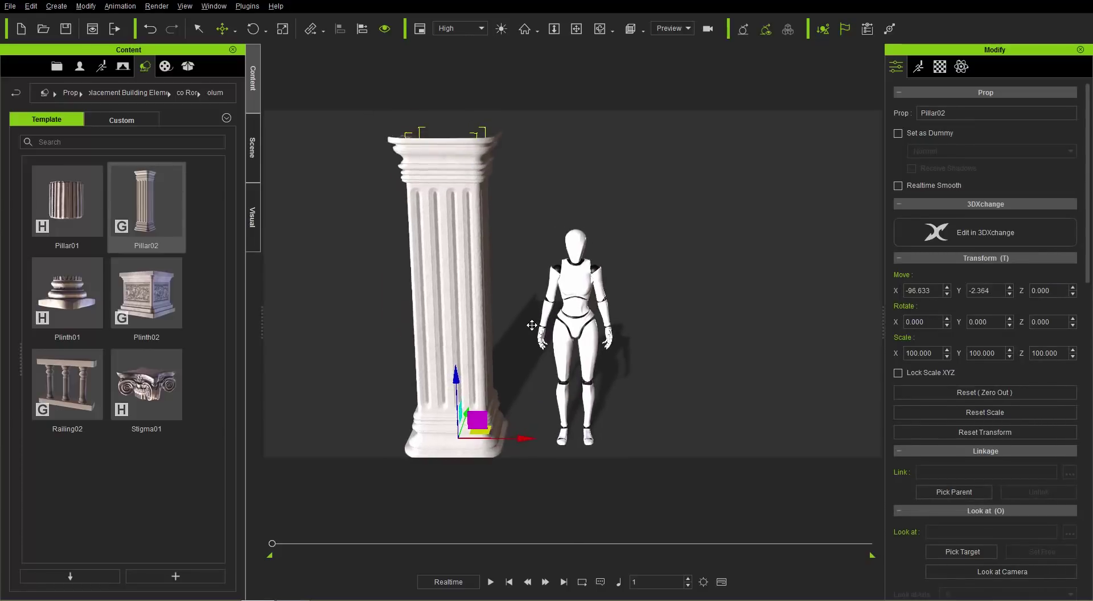
pyautogui.keyDown('alt'); pyautogui.moveTo(532, 325); pyautogui.dragTo(544, 354, button='right'); pyautogui.keyUp('alt')
pyautogui.moveTo(496, 413); pyautogui.dragTo(483, 375)
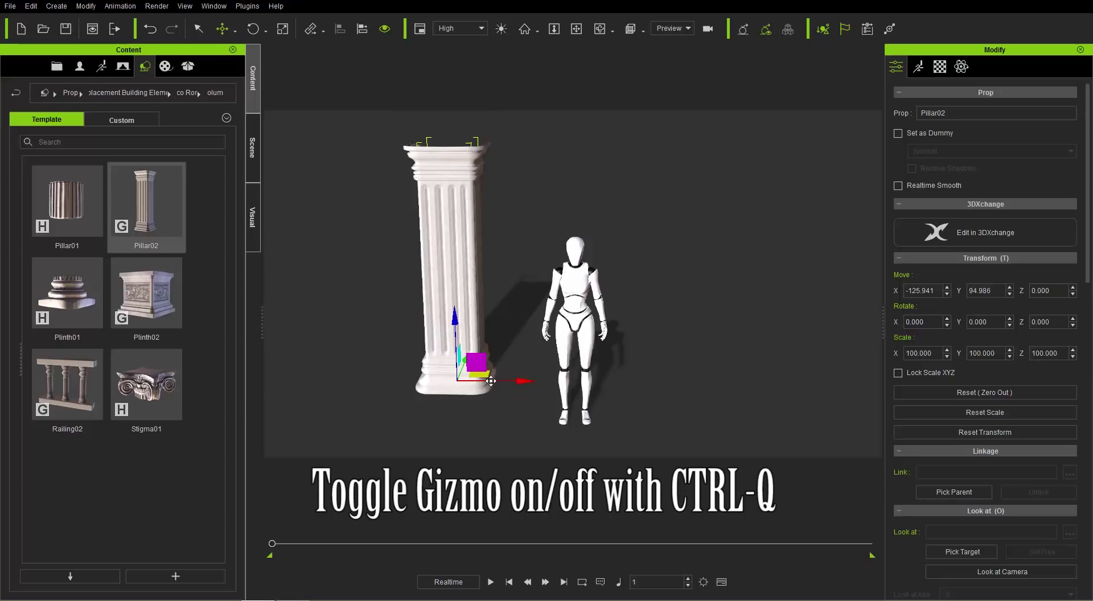
# - Toggle the transform gizmo off and on, ending with it shown
pyautogui.hotkey('ctrl', 'q')
pyautogui.hotkey('ctrl', 'q')
pyautogui.hotkey('ctrl', 'q')
pyautogui.hotkey('ctrl', 'q')
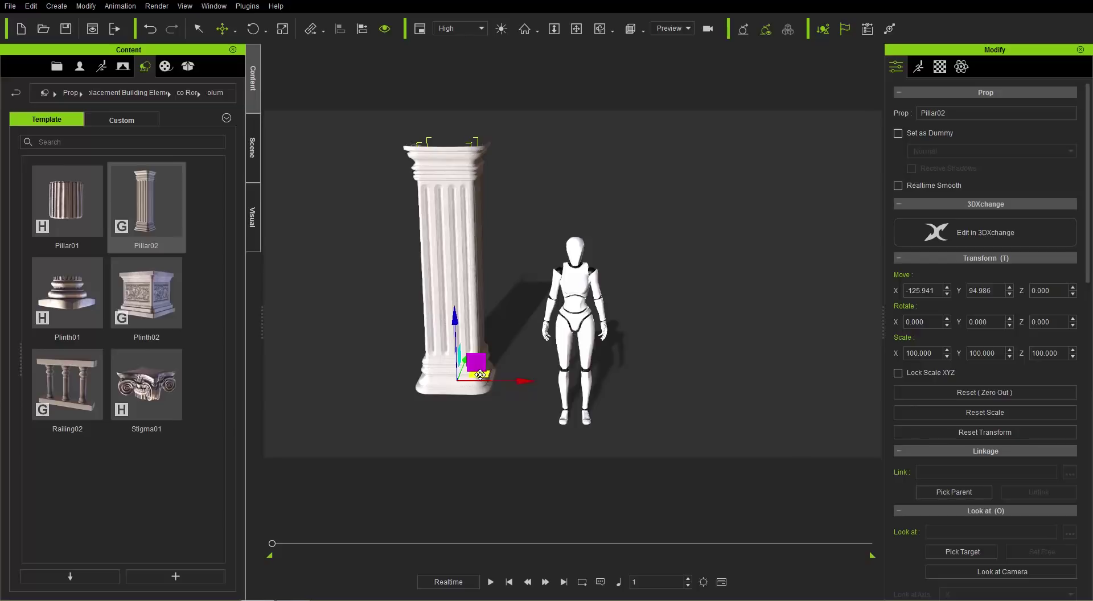
# - Move the pillar to about X -156, Y 110 and arrange three copies behind the dummy, one at about X 177, Y 123
pyautogui.moveTo(480, 374); pyautogui.dragTo(454, 370)
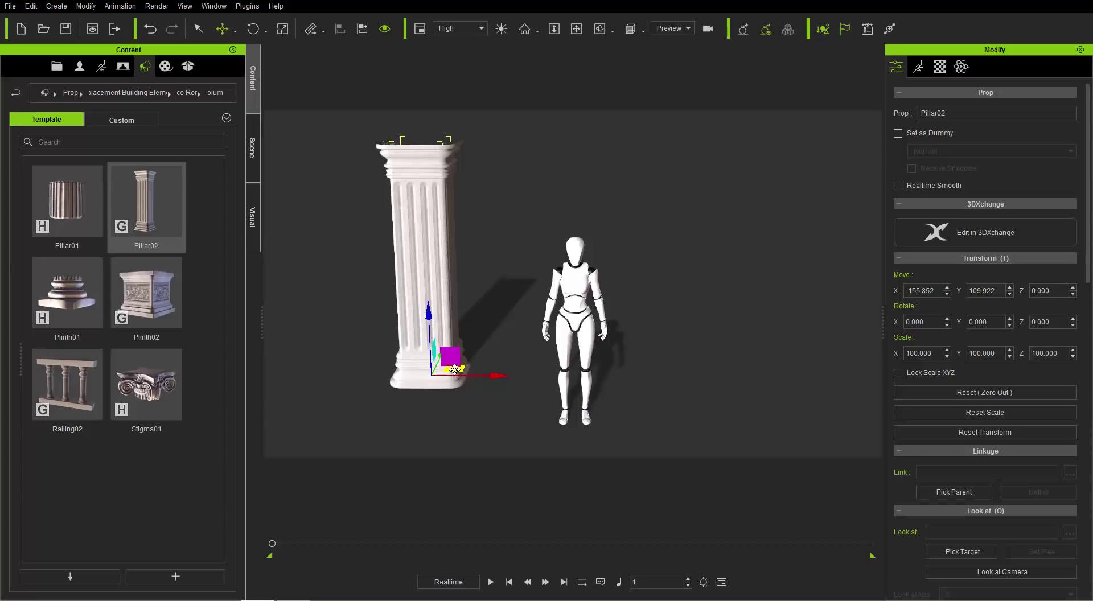
pyautogui.keyDown('ctrl'); pyautogui.moveTo(454, 370); pyautogui.dragTo(763, 367); pyautogui.keyUp('ctrl')
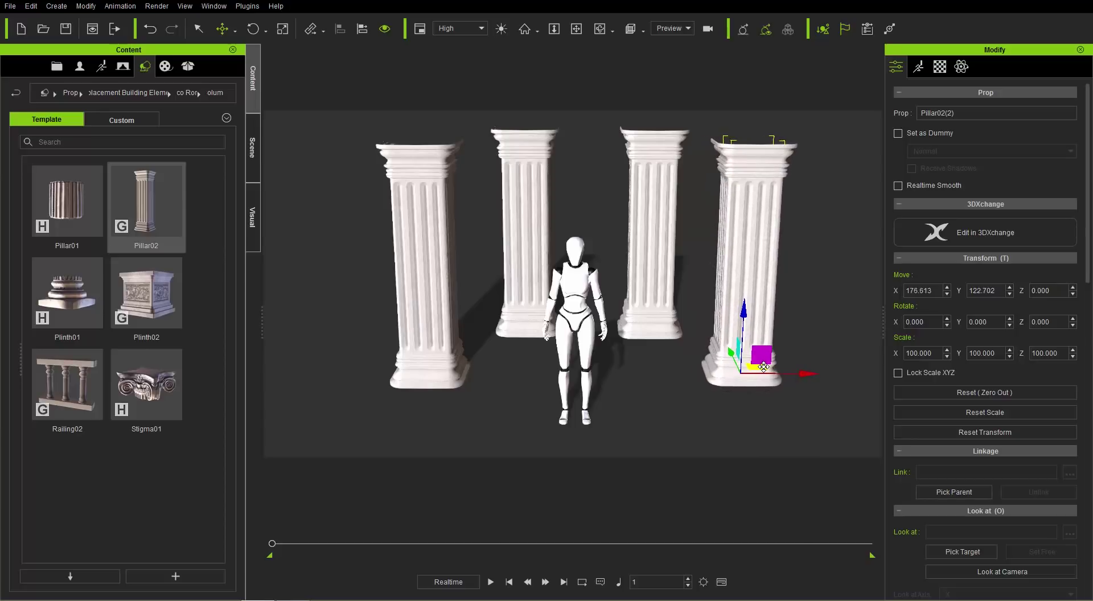
pyautogui.moveTo(661, 246); pyautogui.dragTo(613, 355, button='right')
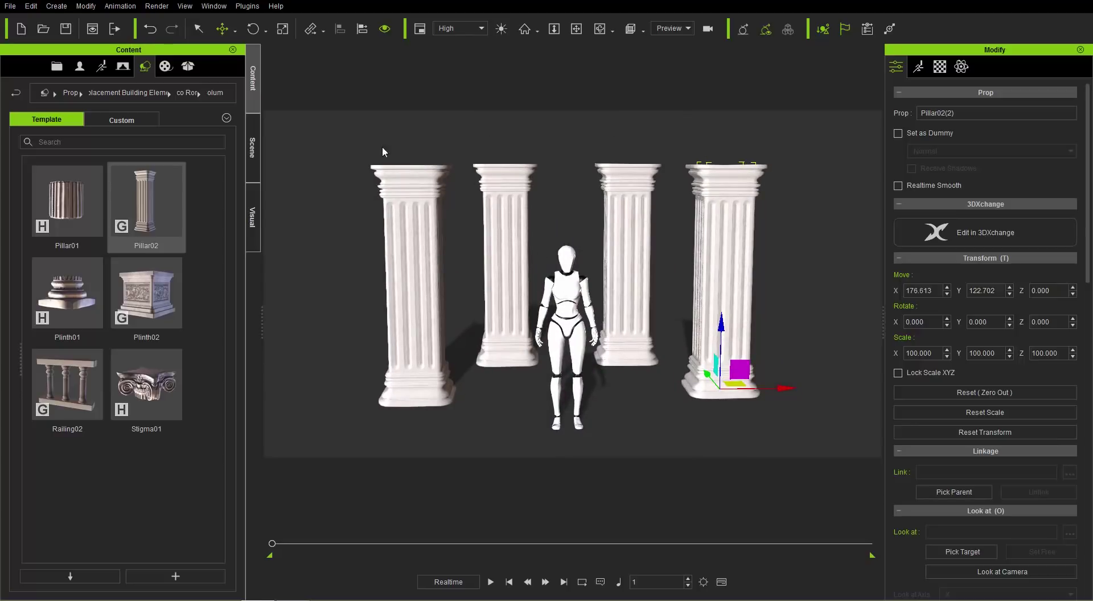
# - Create a primitive floor under the dummy and the four pillars
pyautogui.click(66, 8)
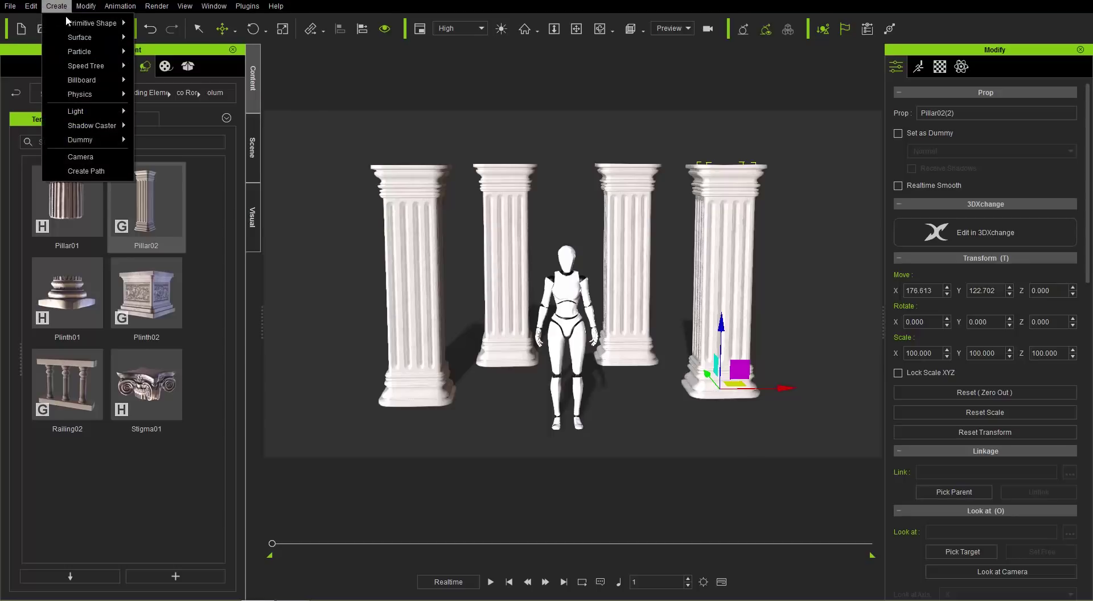
pyautogui.moveTo(85, 23)
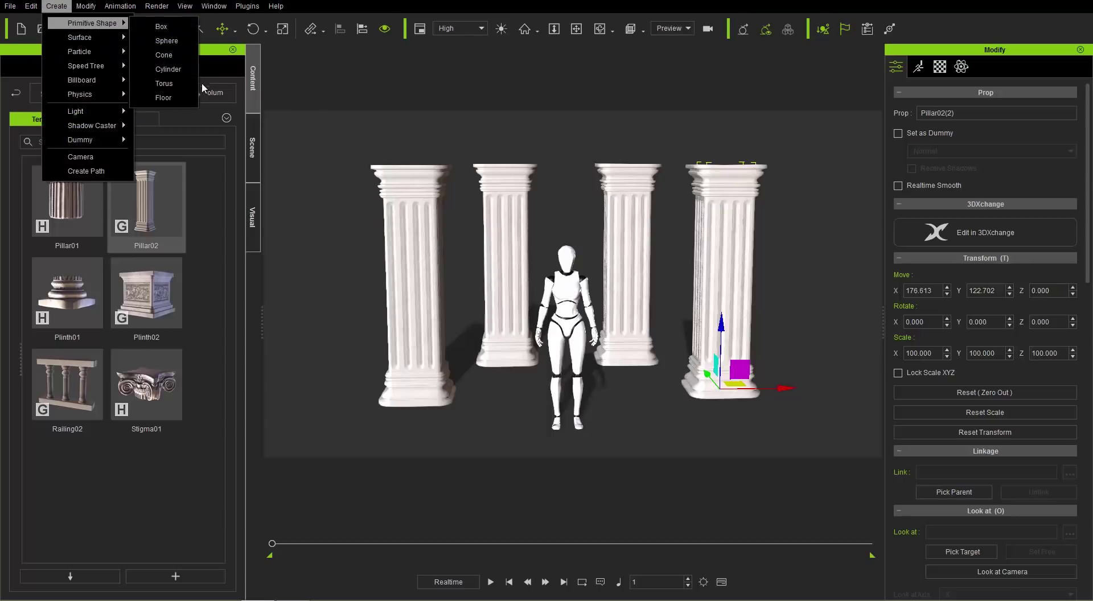
pyautogui.click(171, 98)
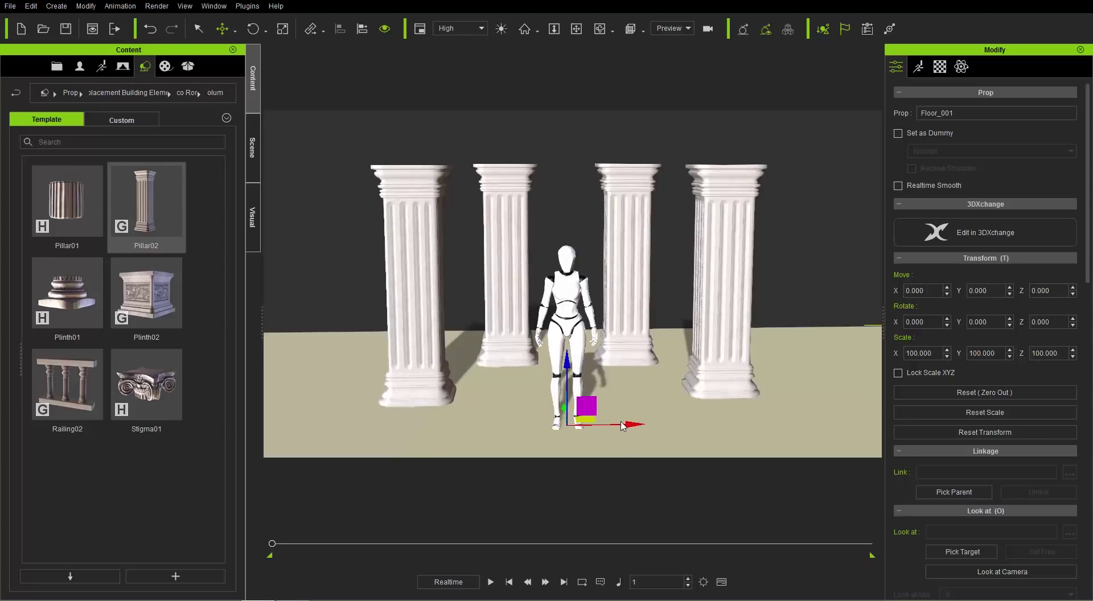
pyautogui.moveTo(623, 416); pyautogui.dragTo(621, 359, button='middle')
pyautogui.moveTo(620, 301); pyautogui.dragTo(583, 336, button='right')
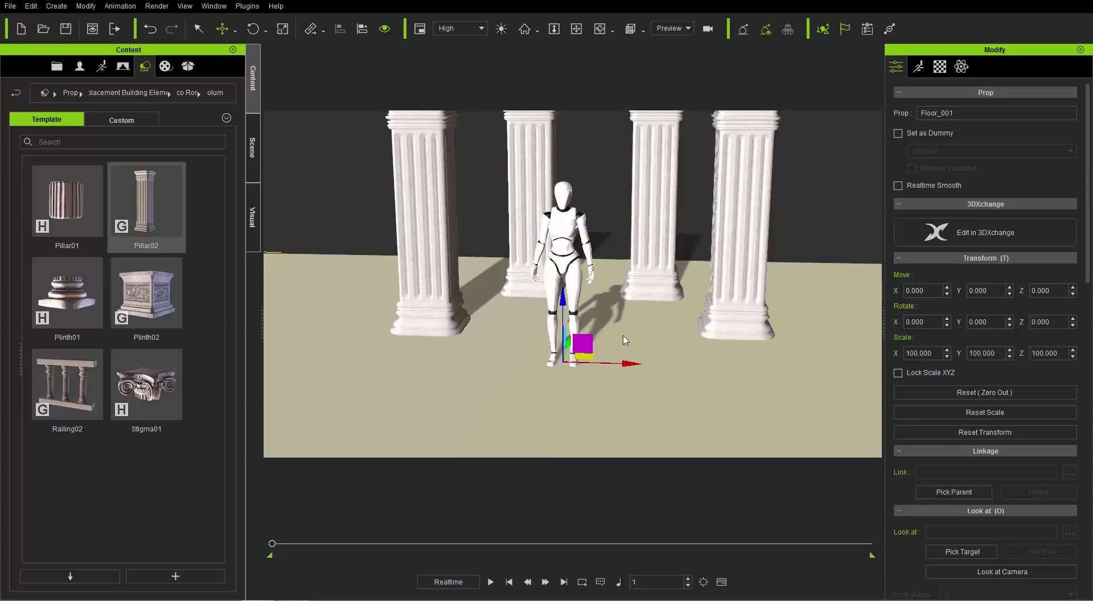
# - Apply the Ground Blend material to the floor
pyautogui.keyDown('alt'); pyautogui.moveTo(672, 395); pyautogui.dragTo(691, 378, button='right'); pyautogui.keyUp('alt')
pyautogui.keyDown('alt'); pyautogui.moveTo(690, 375); pyautogui.dragTo(682, 351); pyautogui.keyUp('alt')
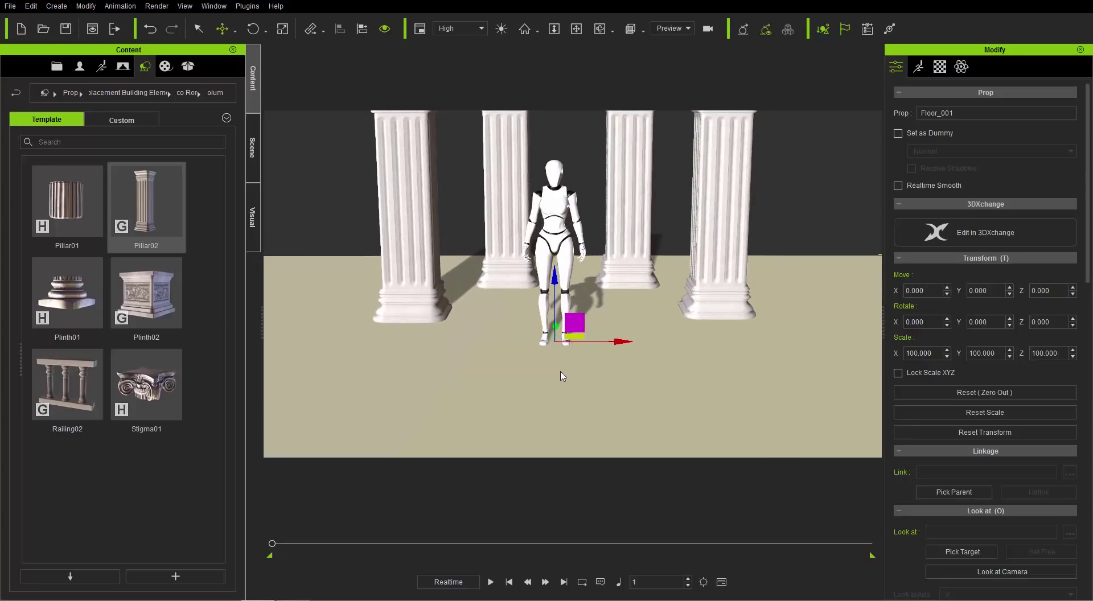
pyautogui.click(164, 67)
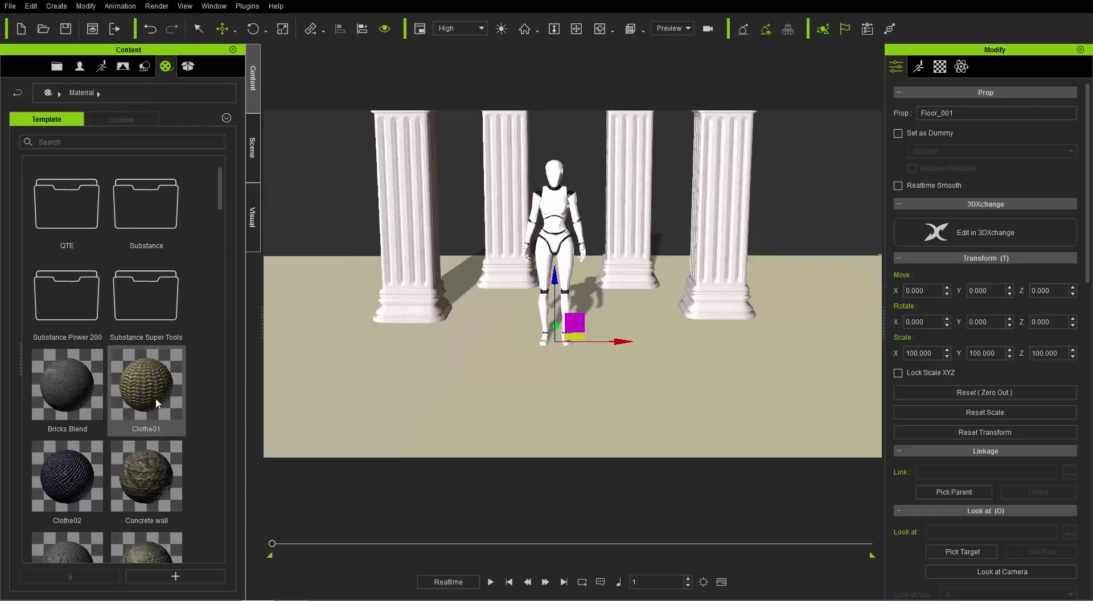
pyautogui.moveTo(219, 185); pyautogui.dragTo(214, 303)
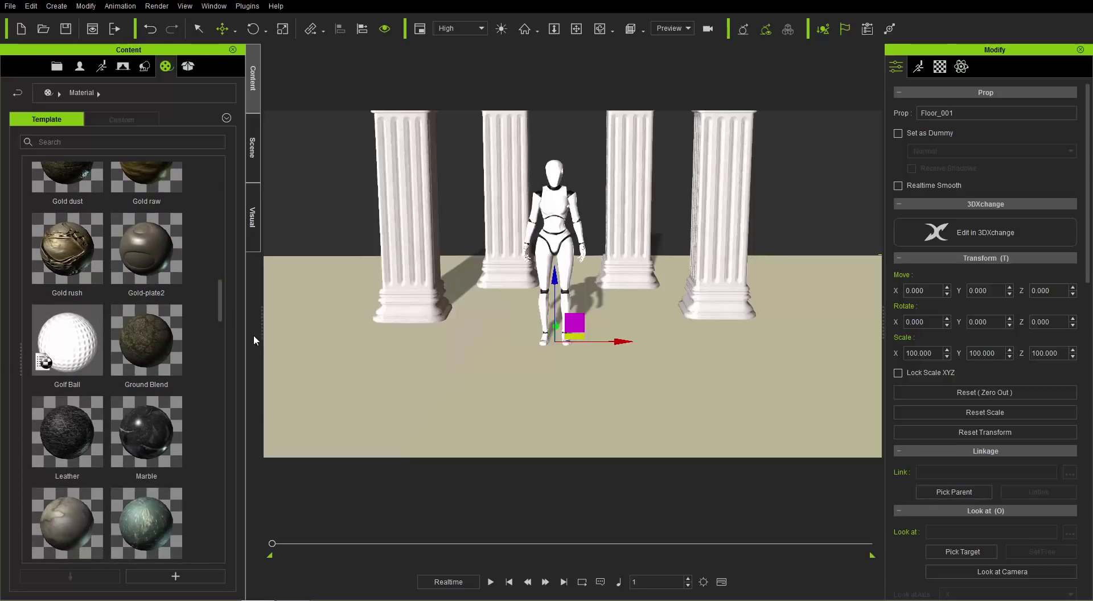
pyautogui.moveTo(148, 352); pyautogui.dragTo(488, 391)
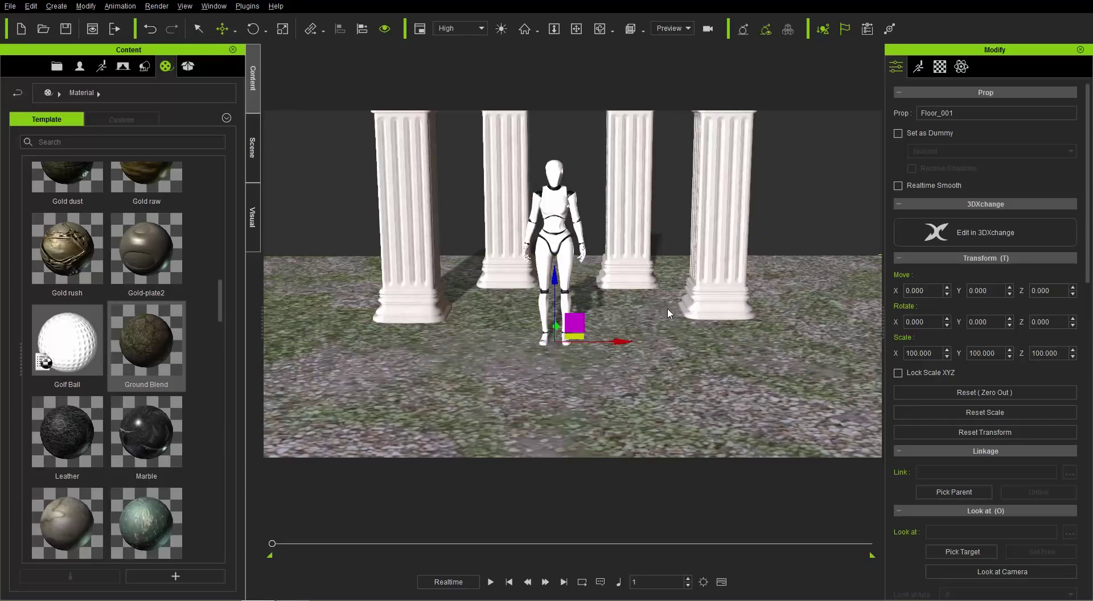
# - Add a RoughGrass plant in front of the dummy's nearest left-hand pillar, at about X -174, Y 6
pyautogui.moveTo(674, 324); pyautogui.dragTo(673, 302, button='right')
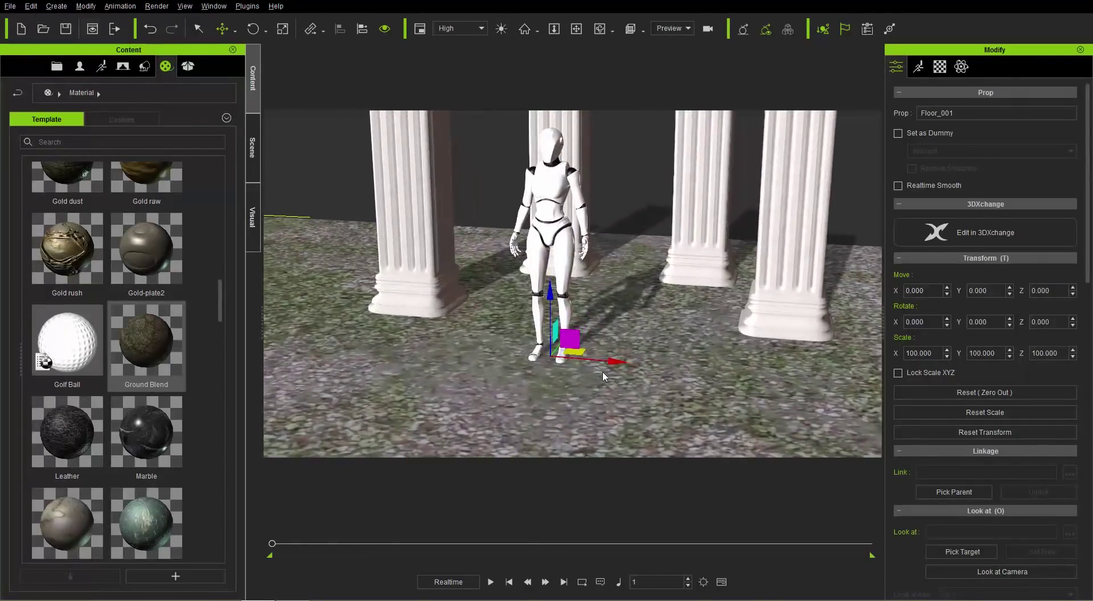
pyautogui.moveTo(602, 373); pyautogui.dragTo(671, 272, button='right')
pyautogui.moveTo(671, 272); pyautogui.dragTo(671, 344, button='middle')
pyautogui.moveTo(671, 343)
pyautogui.mouseDown(button='right')
pyautogui.moveTo(672, 357)
pyautogui.moveTo(671, 346)
pyautogui.mouseUp(button='right')
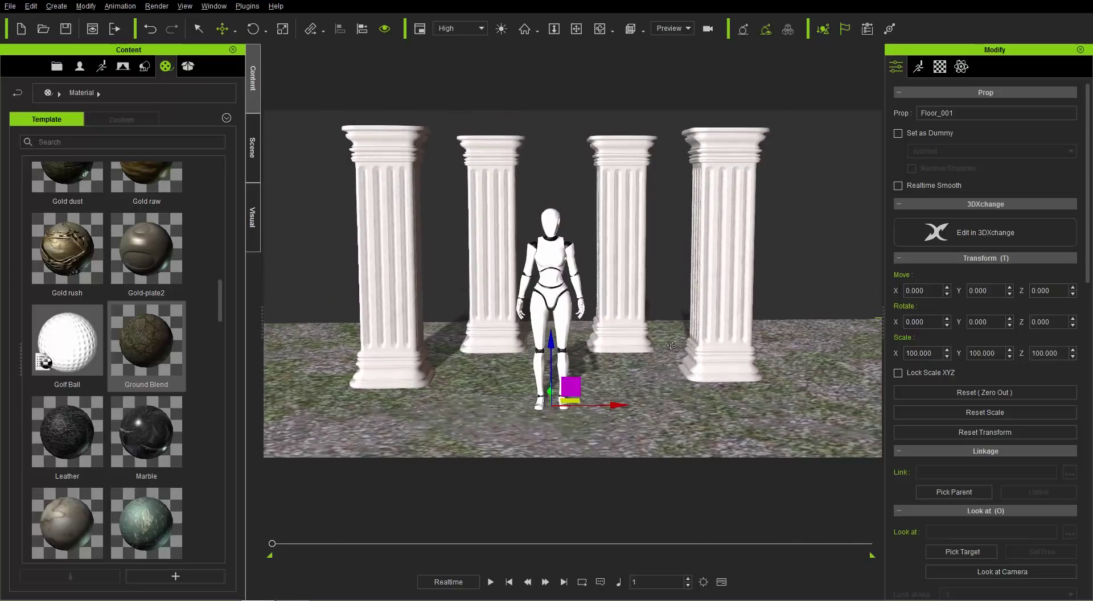
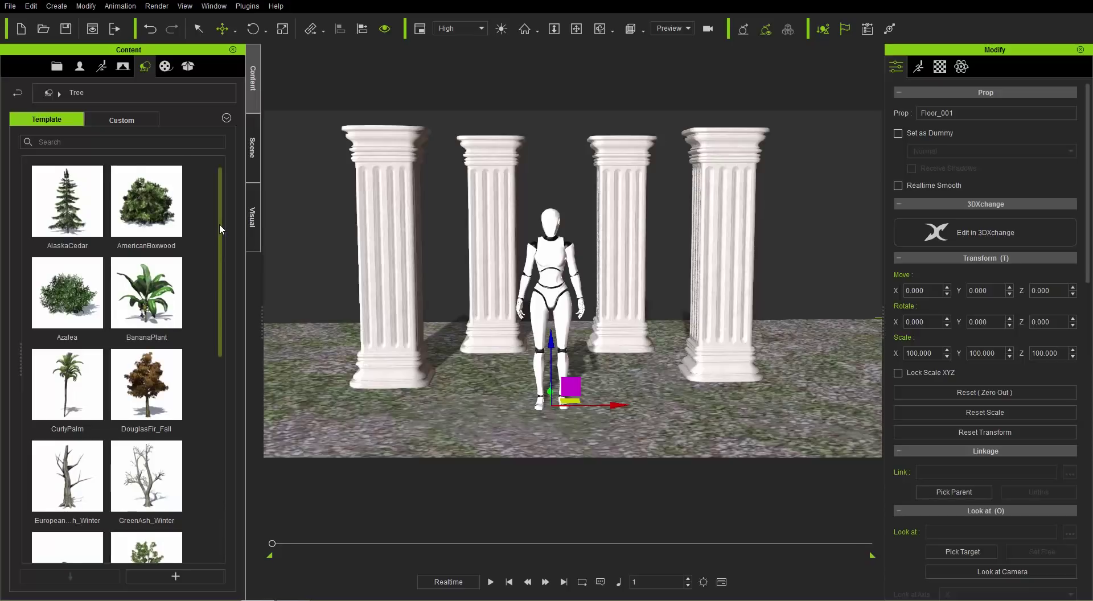
pyautogui.moveTo(219, 228); pyautogui.dragTo(214, 450)
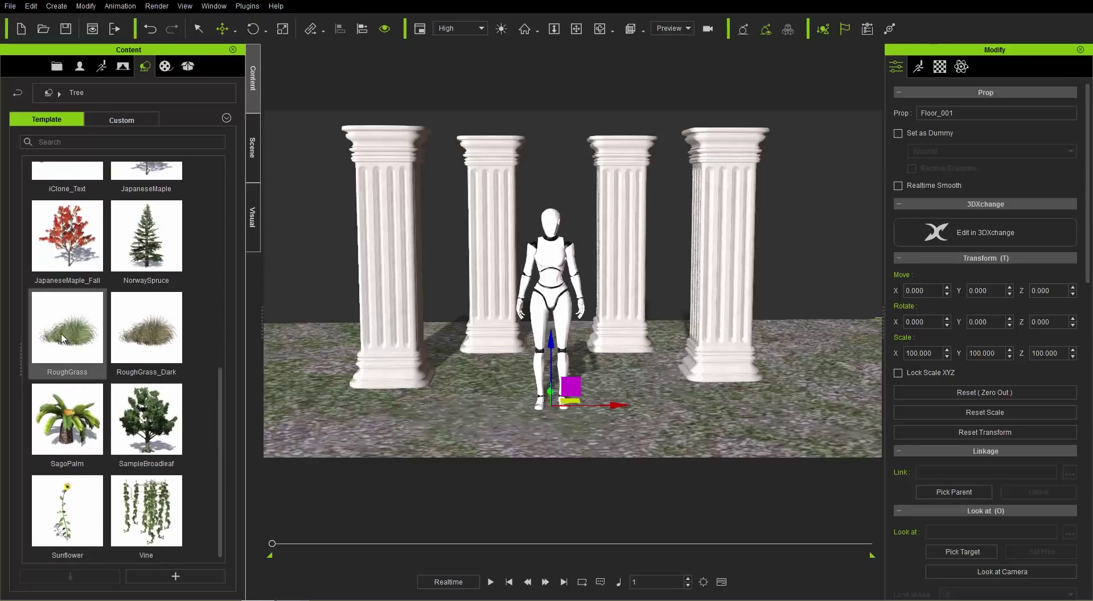
pyautogui.moveTo(66, 327); pyautogui.dragTo(354, 406)
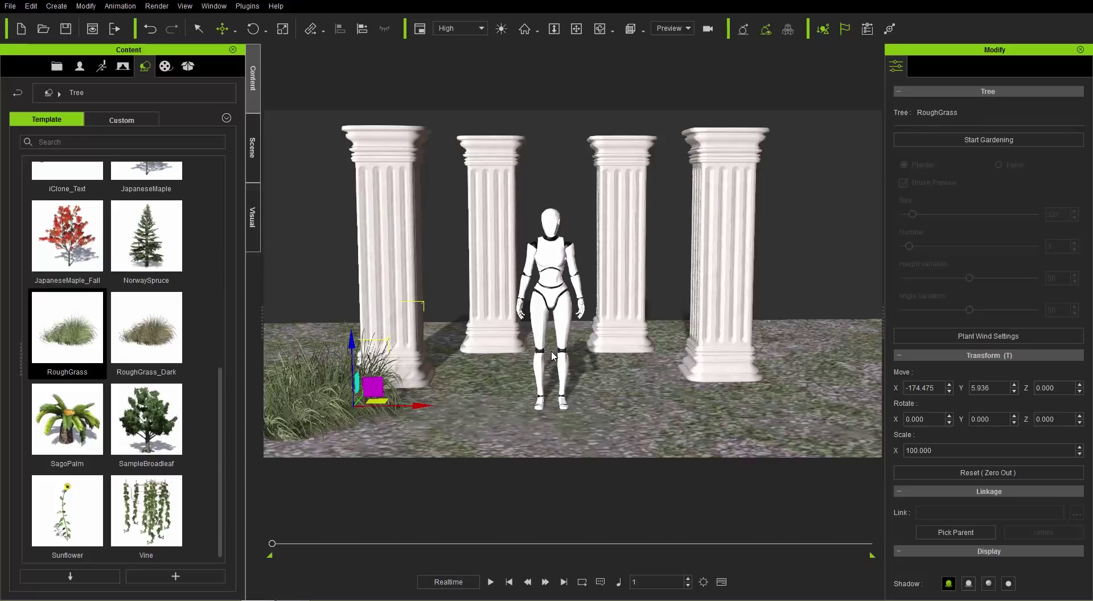
# - Start gardening with the RoughGrass and preview the planter brush over the ground around the dummy
pyautogui.moveTo(456, 384); pyautogui.dragTo(502, 344, button='middle')
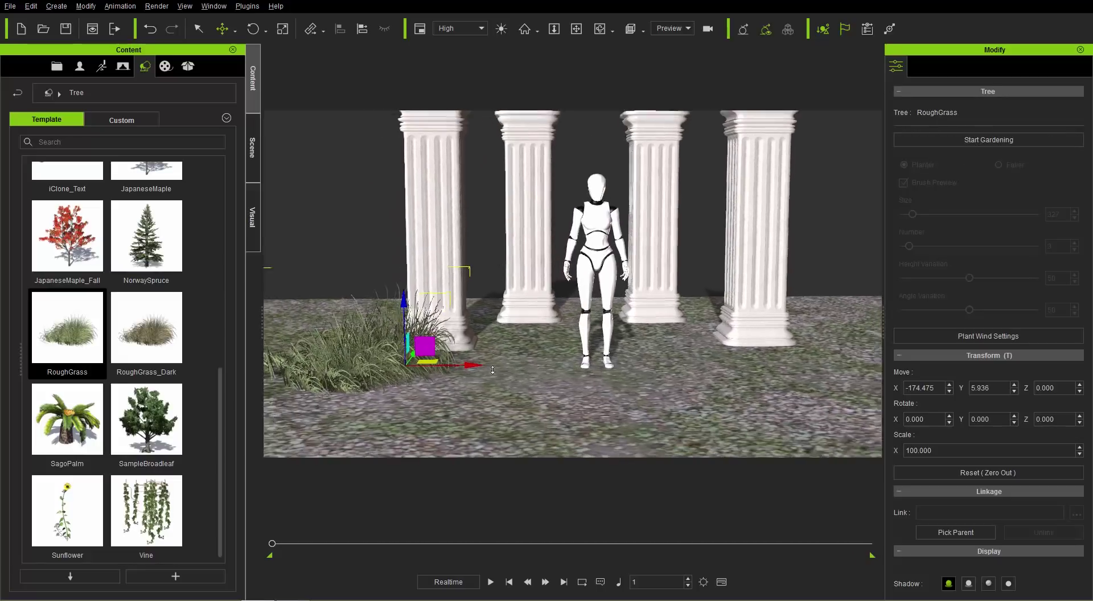
pyautogui.scroll(-1, 540, 291)
pyautogui.moveTo(540, 291); pyautogui.dragTo(537, 309, button='middle')
pyautogui.moveTo(538, 309); pyautogui.dragTo(545, 417, button='right')
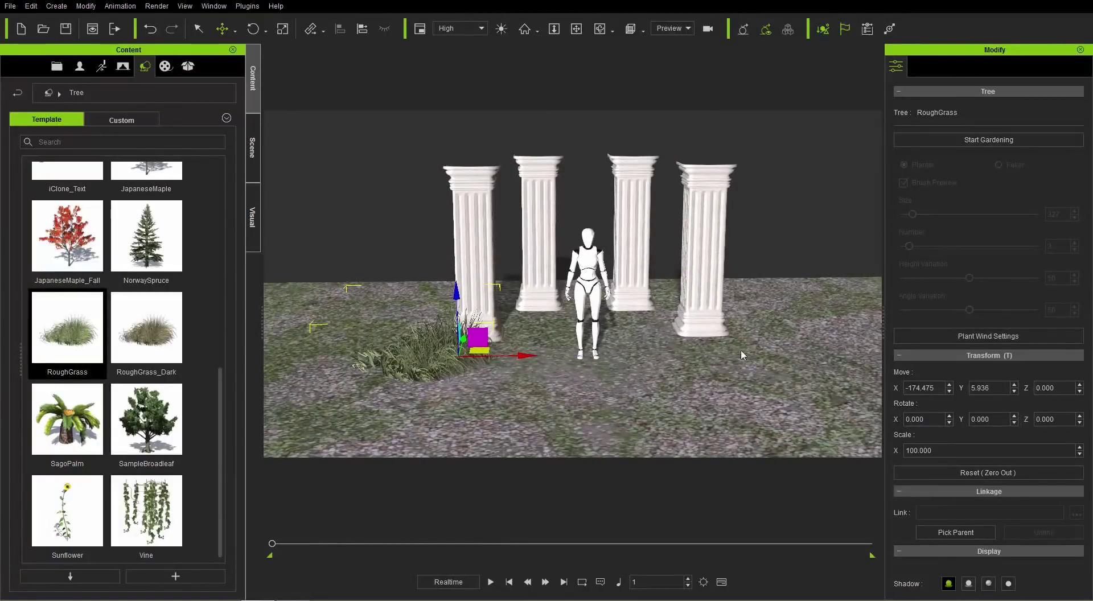
pyautogui.click(985, 140)
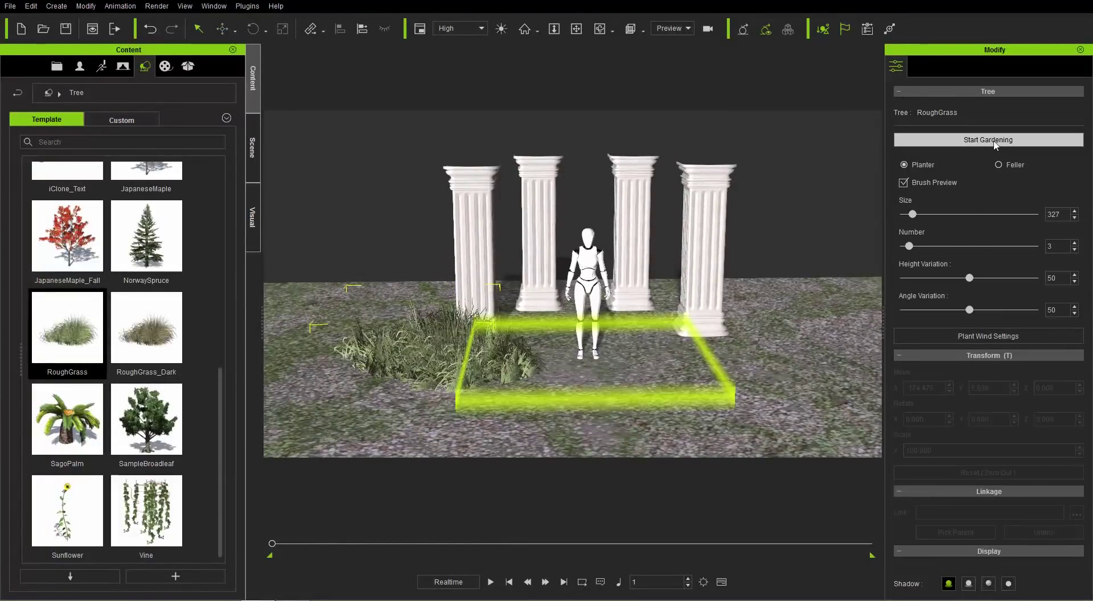
pyautogui.click(637, 339)
pyautogui.click(592, 364)
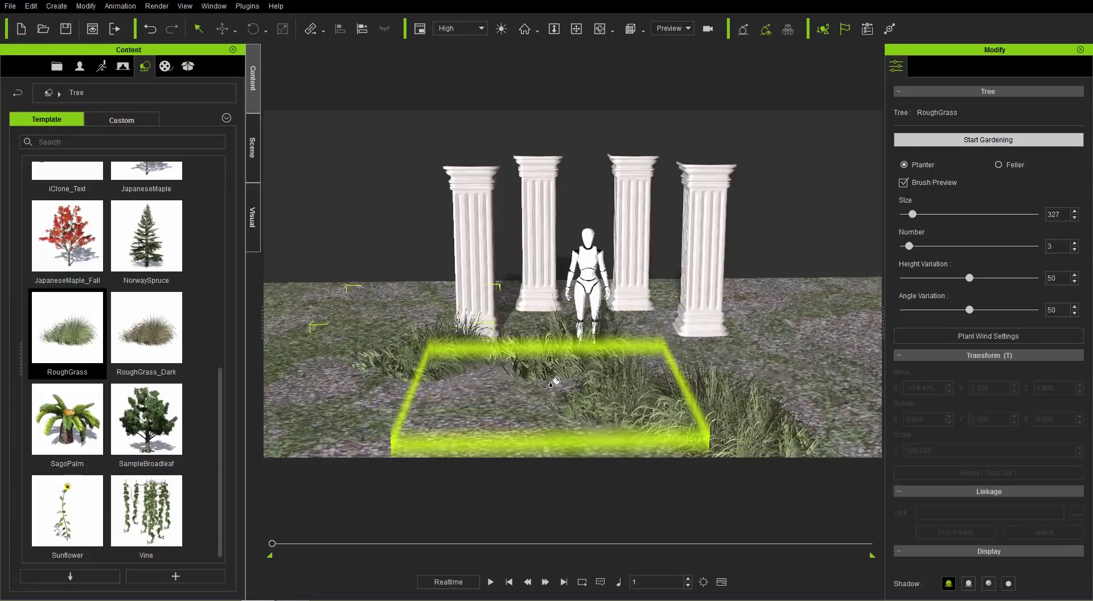
pyautogui.click(555, 383)
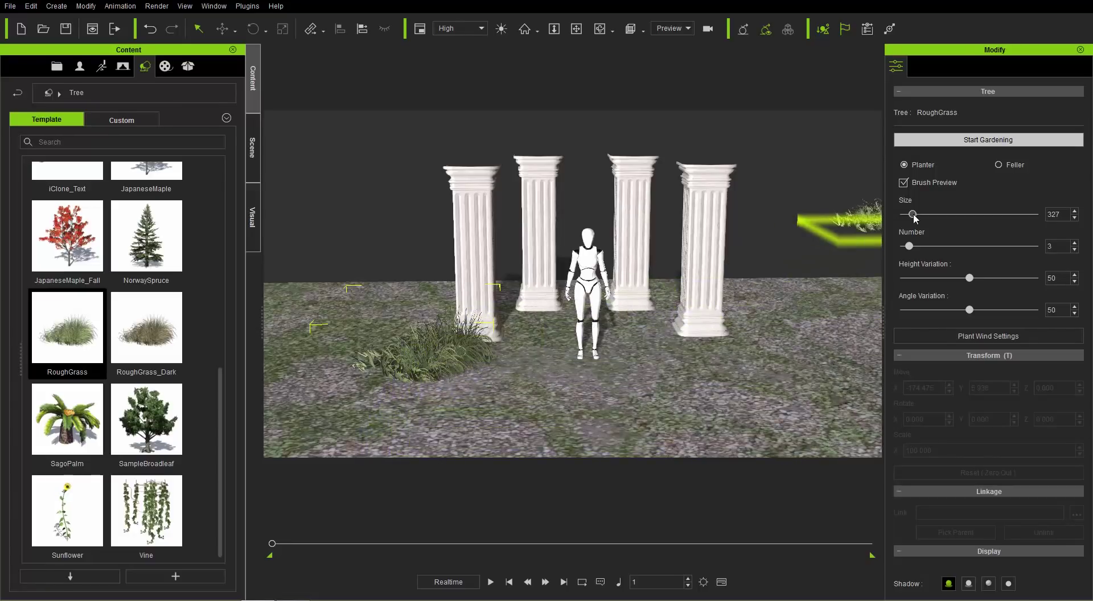
# - Set the planter brush to size 1036 and number 20, and plant RoughGrass across the floor around the dummy and pillars
pyautogui.moveTo(913, 214); pyautogui.dragTo(932, 215)
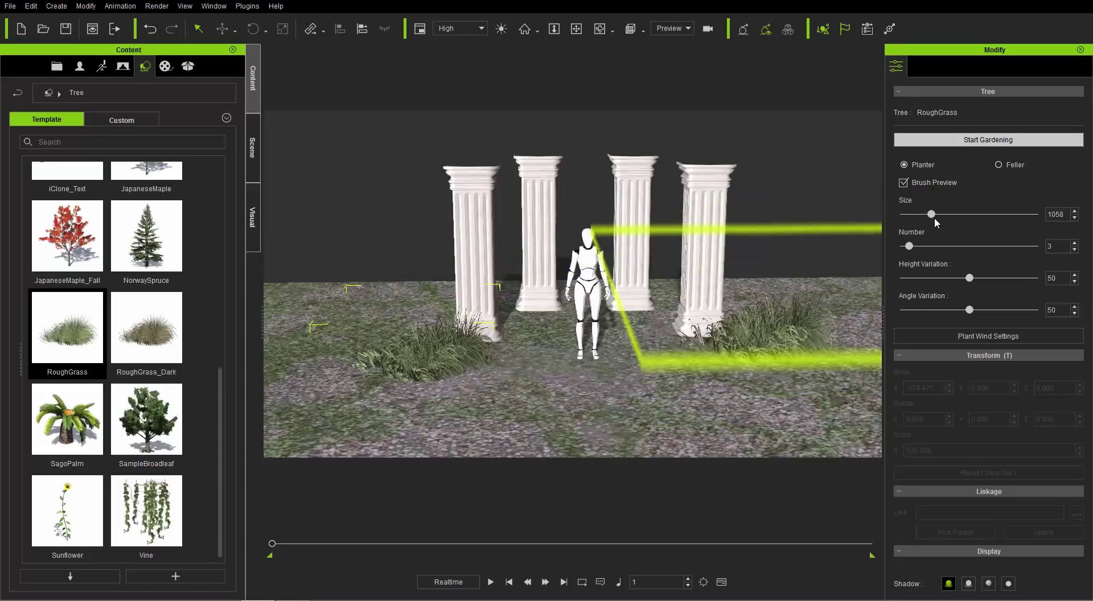
pyautogui.click(628, 338)
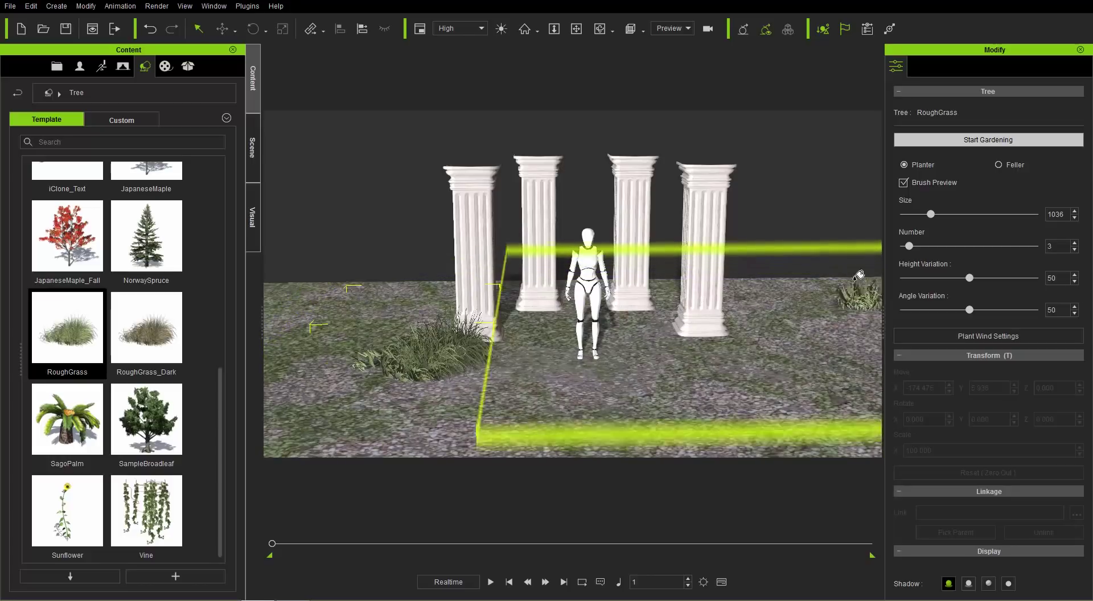
pyautogui.moveTo(909, 247); pyautogui.dragTo(941, 246)
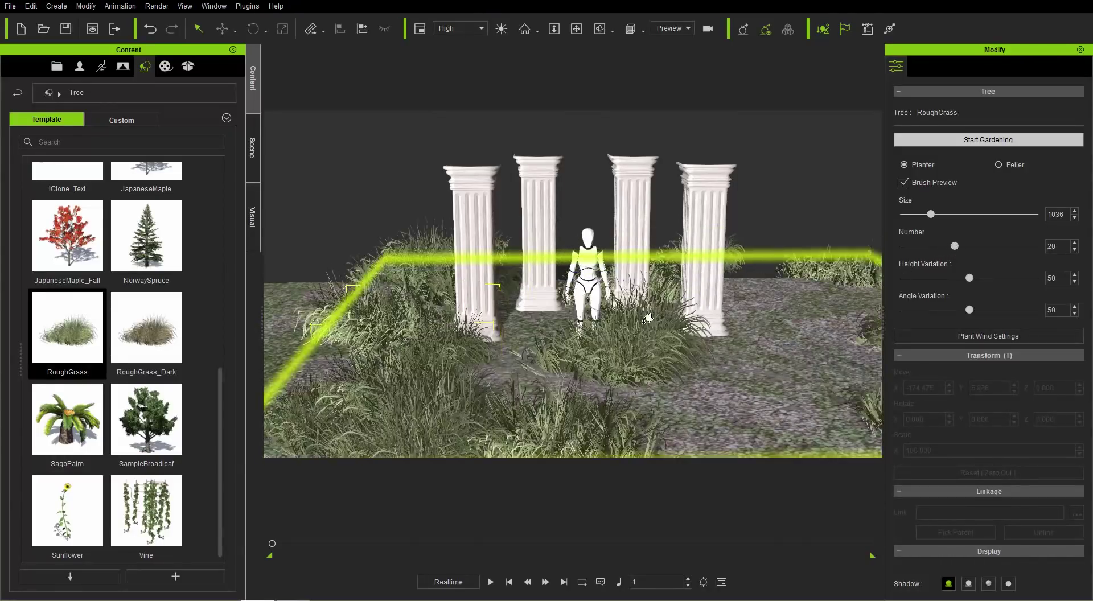
pyautogui.click(607, 356)
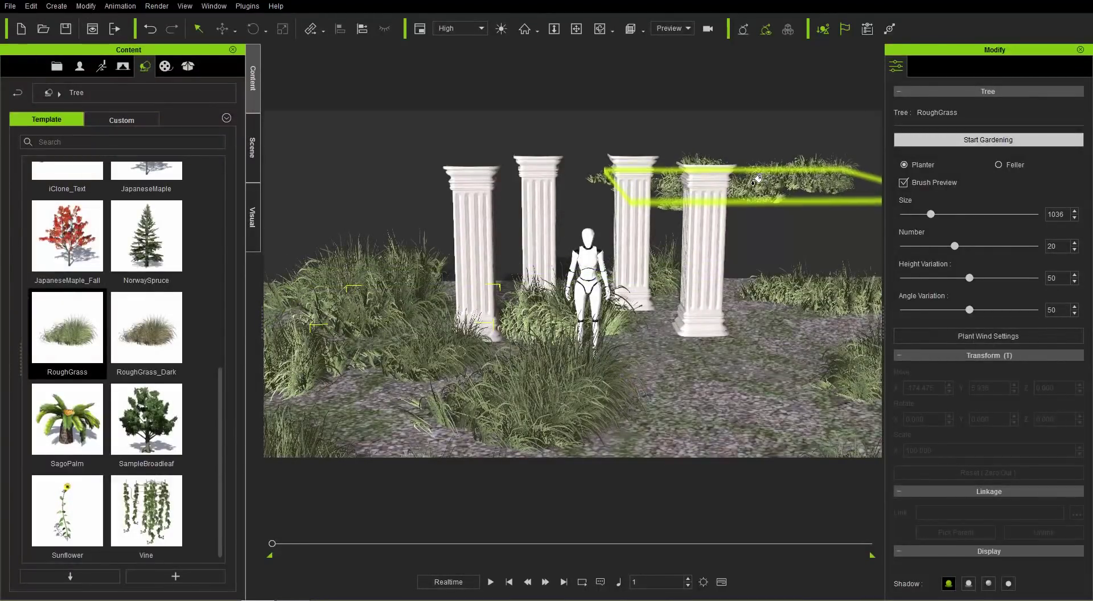
# - Switch the gardening brush to Feller at size 331 and remove the grass clump beside the front right pillar
pyautogui.press('ctrl')
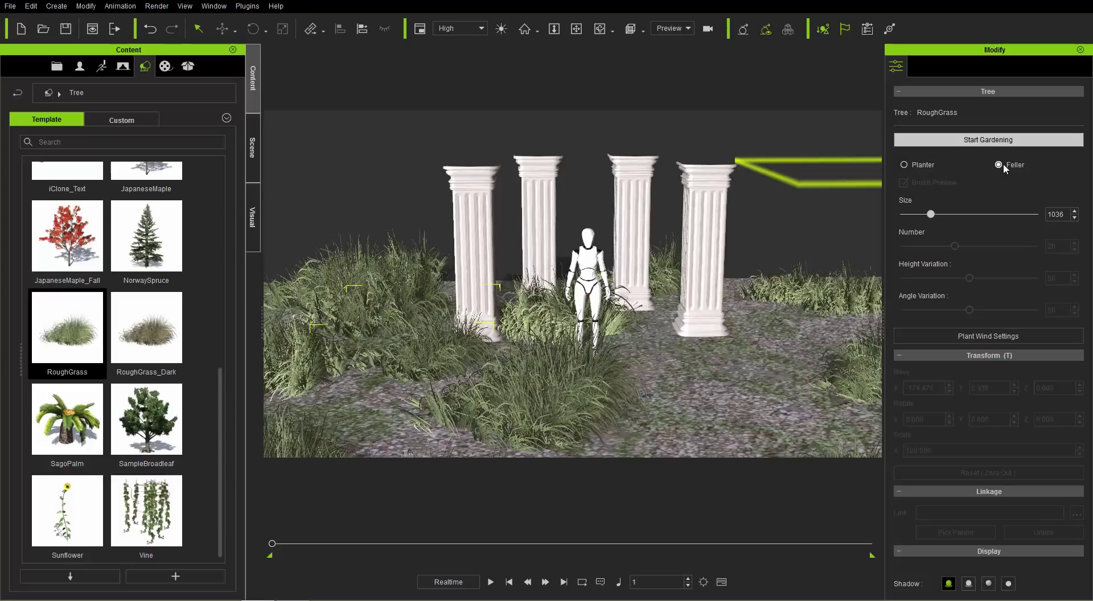
pyautogui.click(928, 168)
pyautogui.click(999, 165)
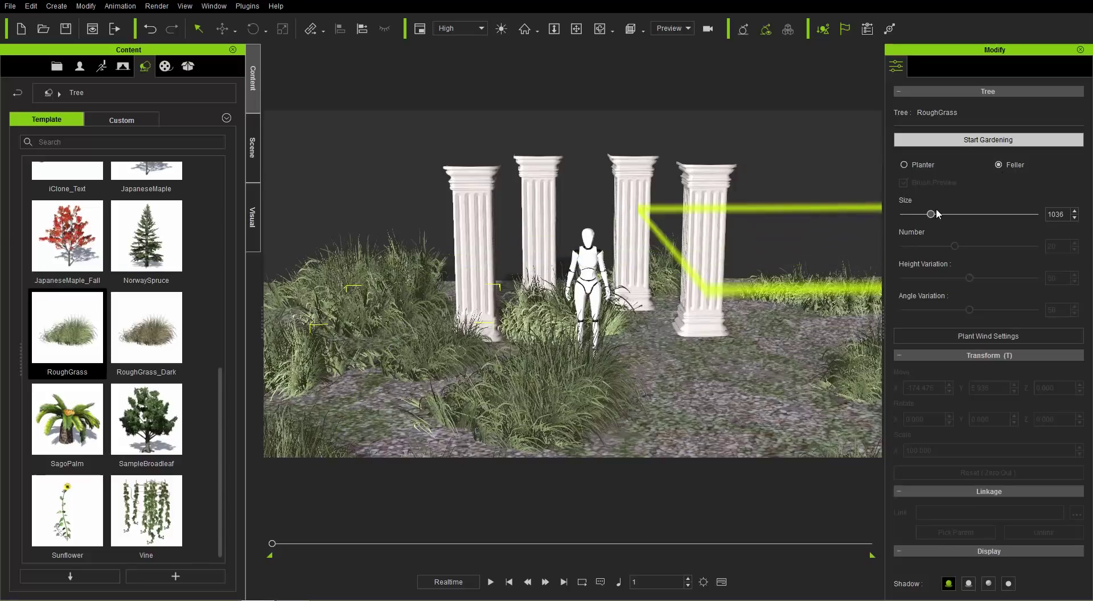
pyautogui.moveTo(931, 215); pyautogui.dragTo(912, 219)
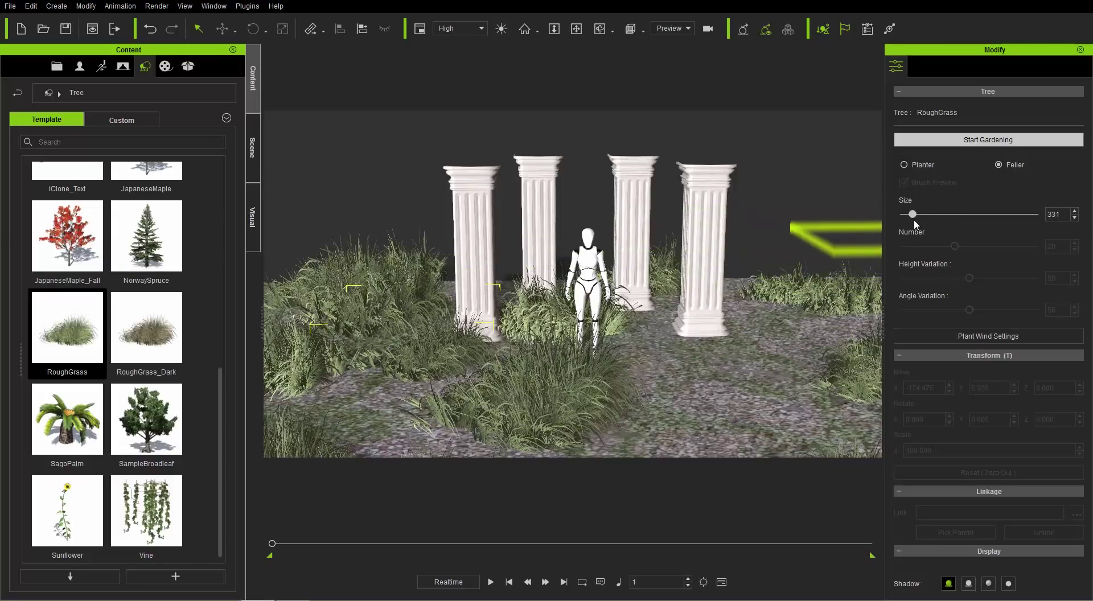
pyautogui.moveTo(802, 335); pyautogui.dragTo(699, 320, button='middle')
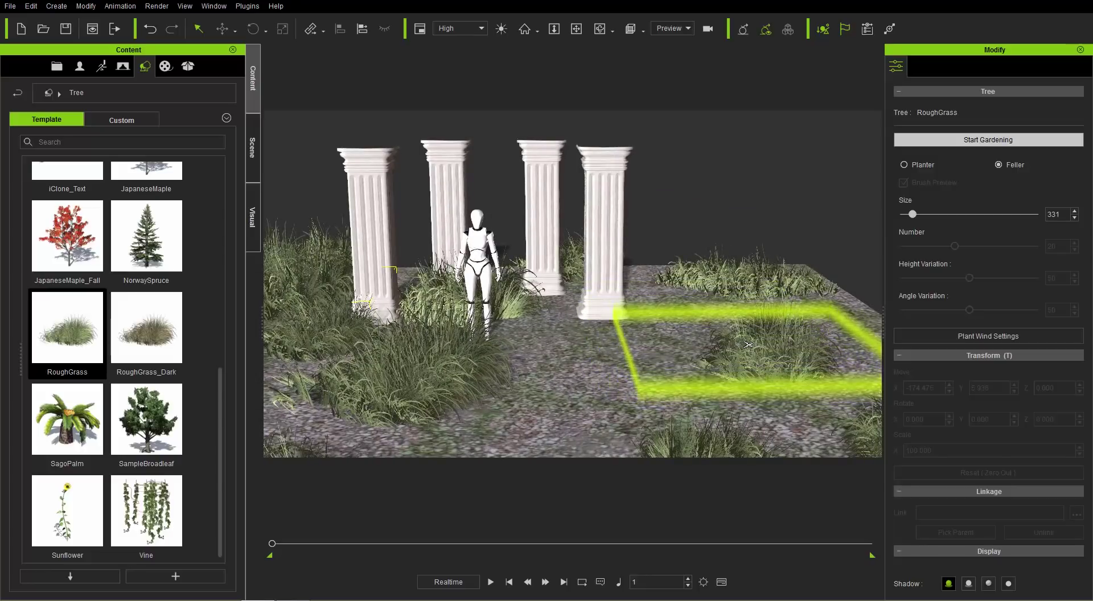
pyautogui.click(750, 345)
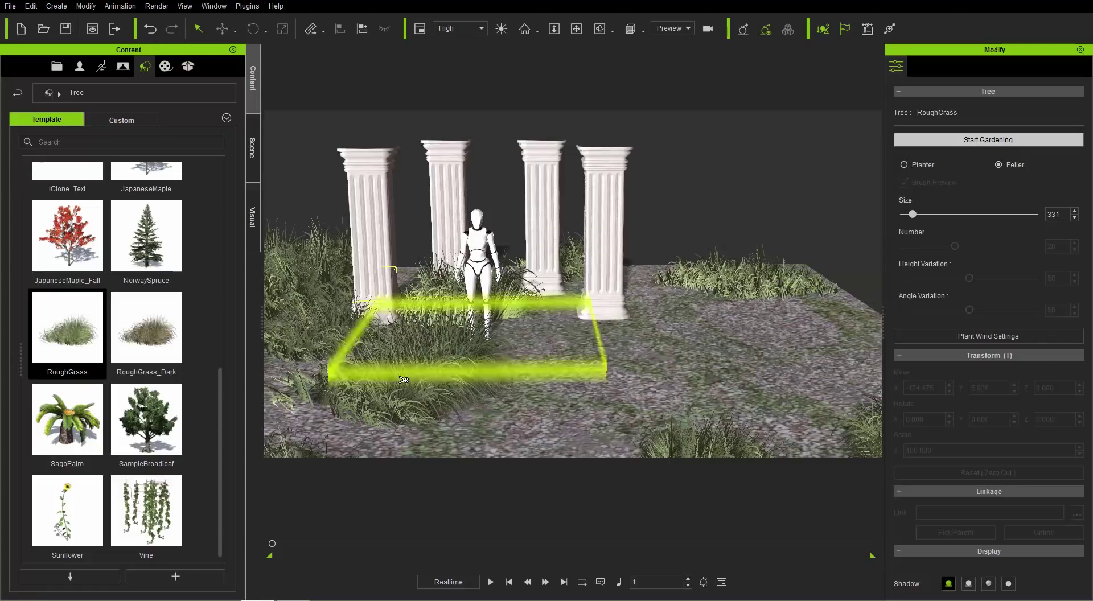
# - Add an AlaskaCedar tree behind the left-hand pillars, at about X -284, Y 210
pyautogui.moveTo(218, 424); pyautogui.dragTo(219, 218)
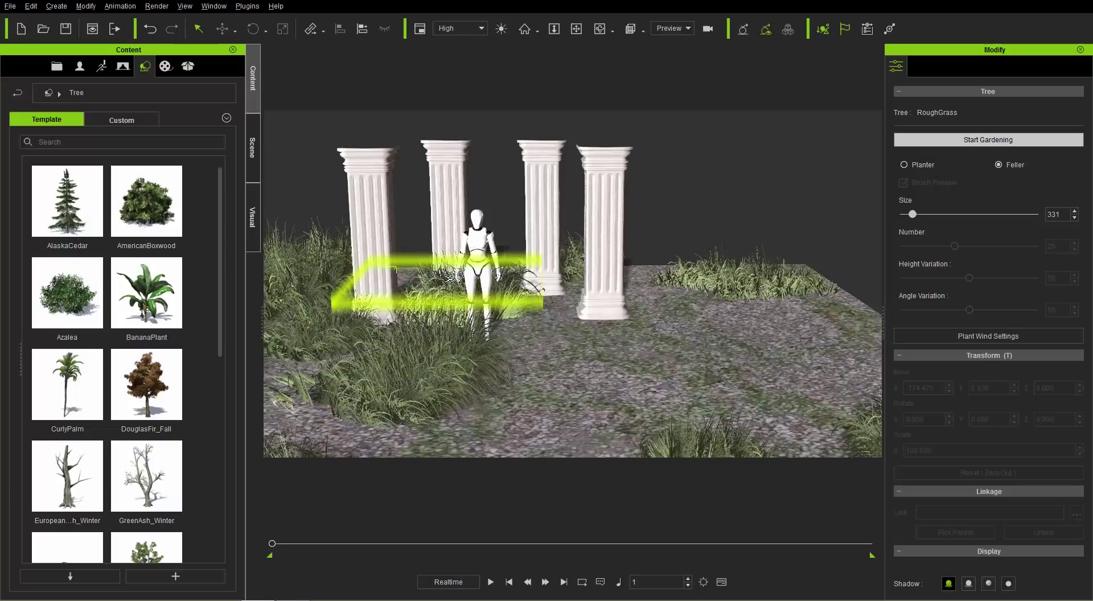
pyautogui.moveTo(444, 279); pyautogui.dragTo(552, 308, button='middle')
pyautogui.moveTo(630, 307); pyautogui.dragTo(639, 320, button='middle')
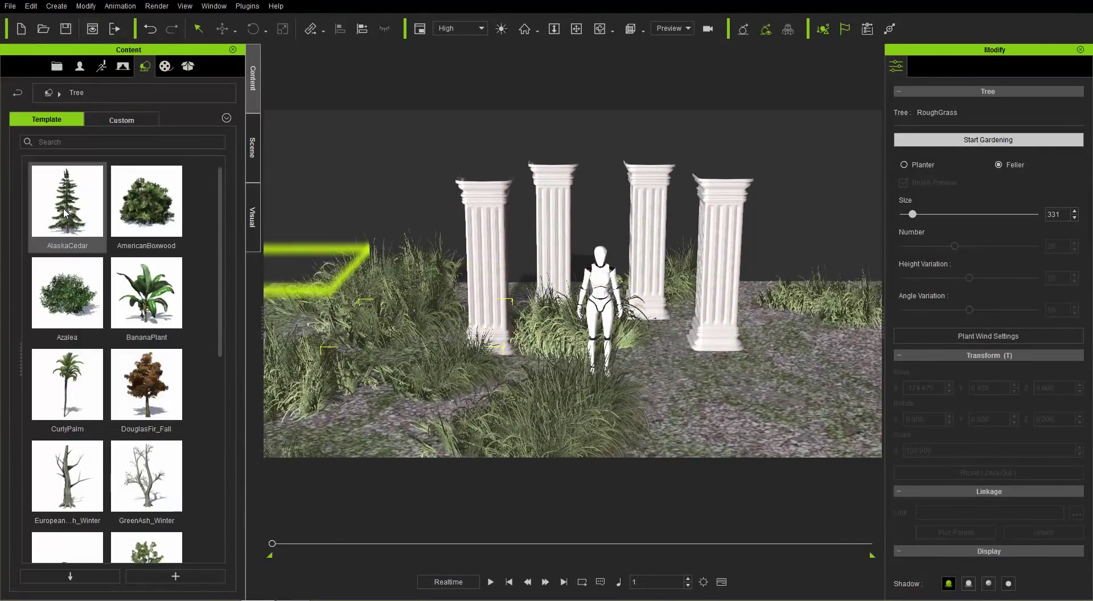
pyautogui.moveTo(65, 213); pyautogui.dragTo(415, 329)
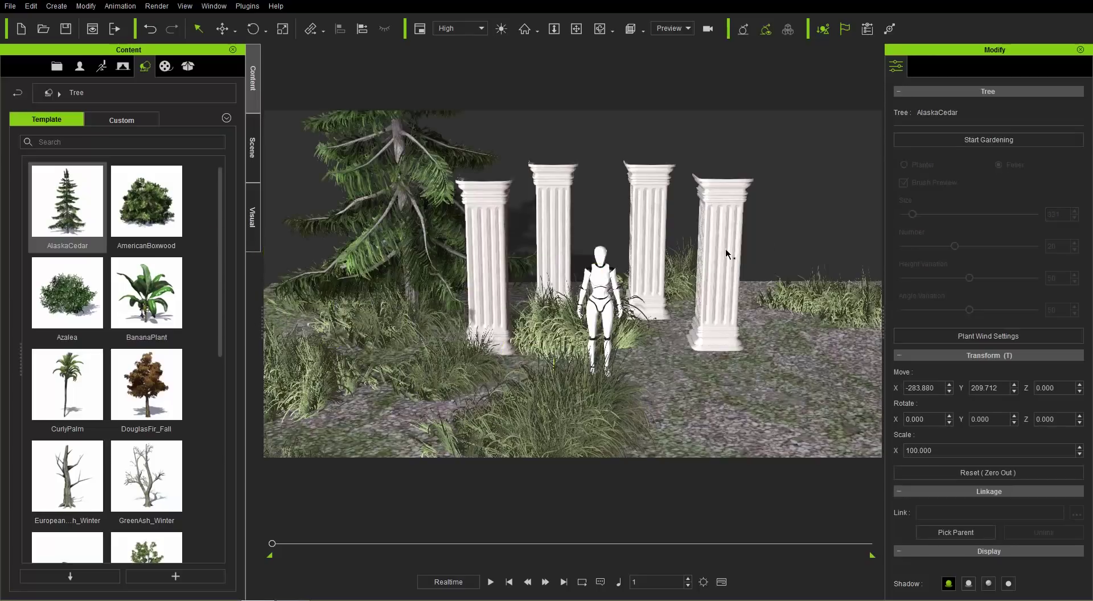
# - Plant more AlaskaCedar trees behind the pillars with the Planter brush at size 662 and number 5, and end gardening
pyautogui.click(990, 141)
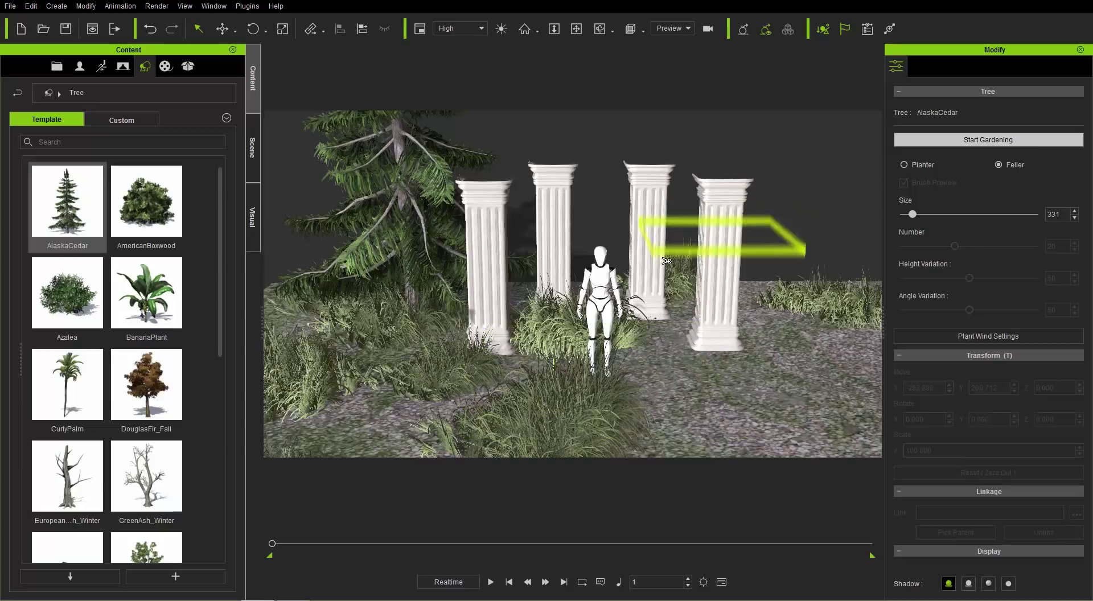
pyautogui.moveTo(912, 215); pyautogui.dragTo(923, 213)
pyautogui.click(904, 165)
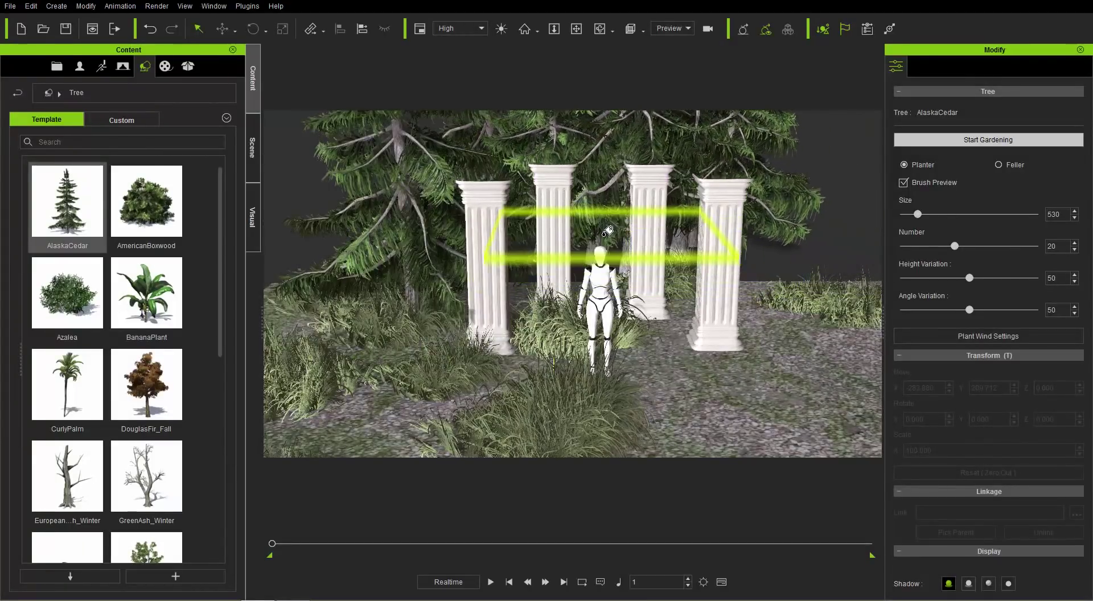
pyautogui.moveTo(921, 216); pyautogui.dragTo(924, 218)
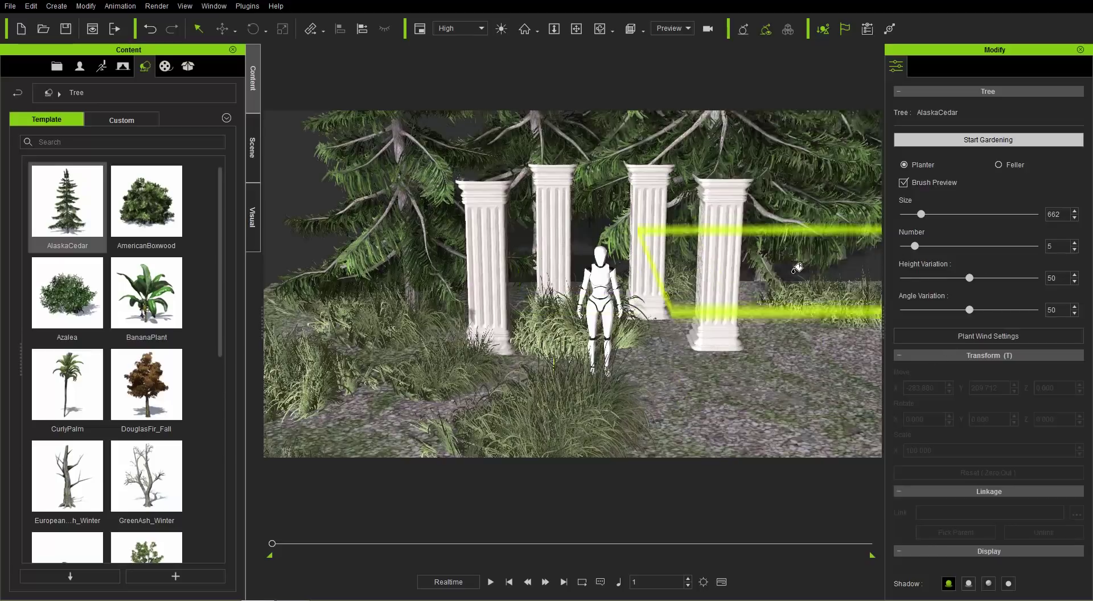
pyautogui.press('ctrl')
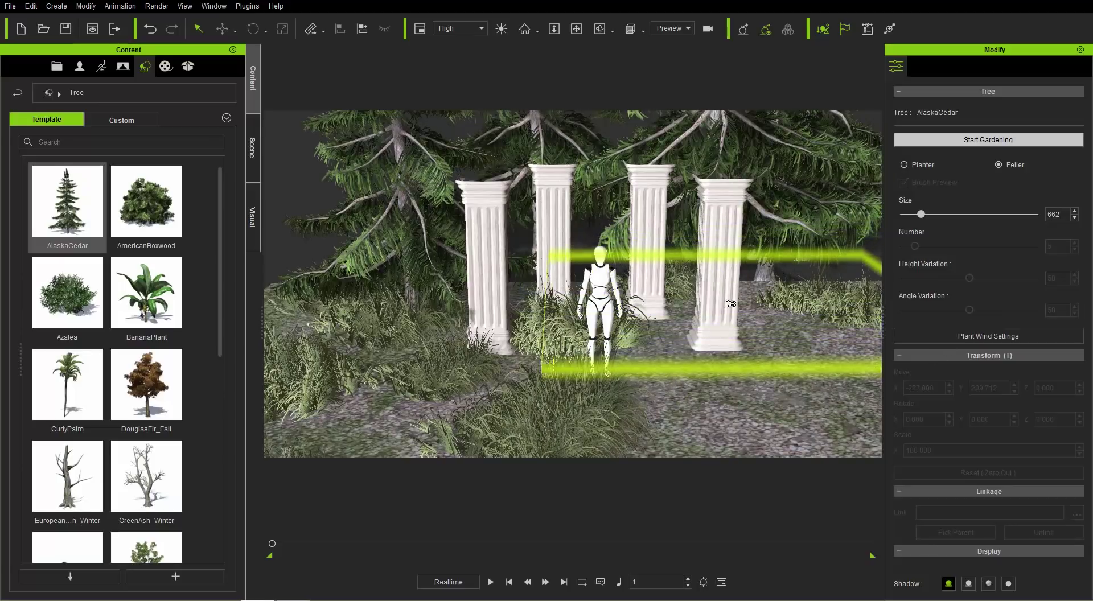
pyautogui.moveTo(698, 246)
pyautogui.keyDown('alt'); pyautogui.mouseDown(button='right')
pyautogui.moveTo(708, 322)
pyautogui.moveTo(694, 312)
pyautogui.mouseUp(button='right'); pyautogui.keyUp('alt')
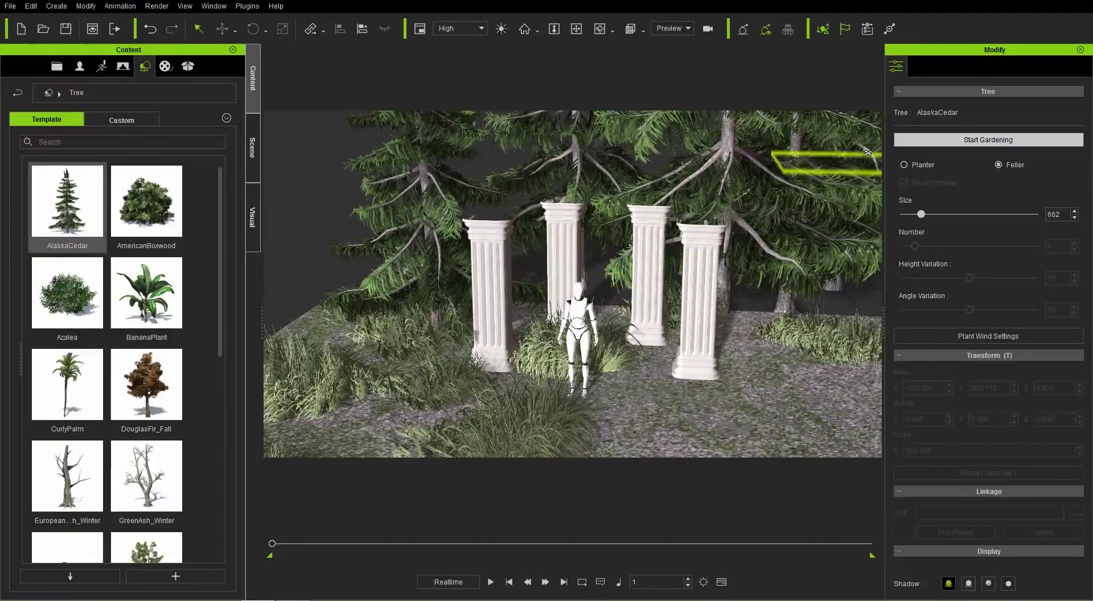
pyautogui.click(963, 141)
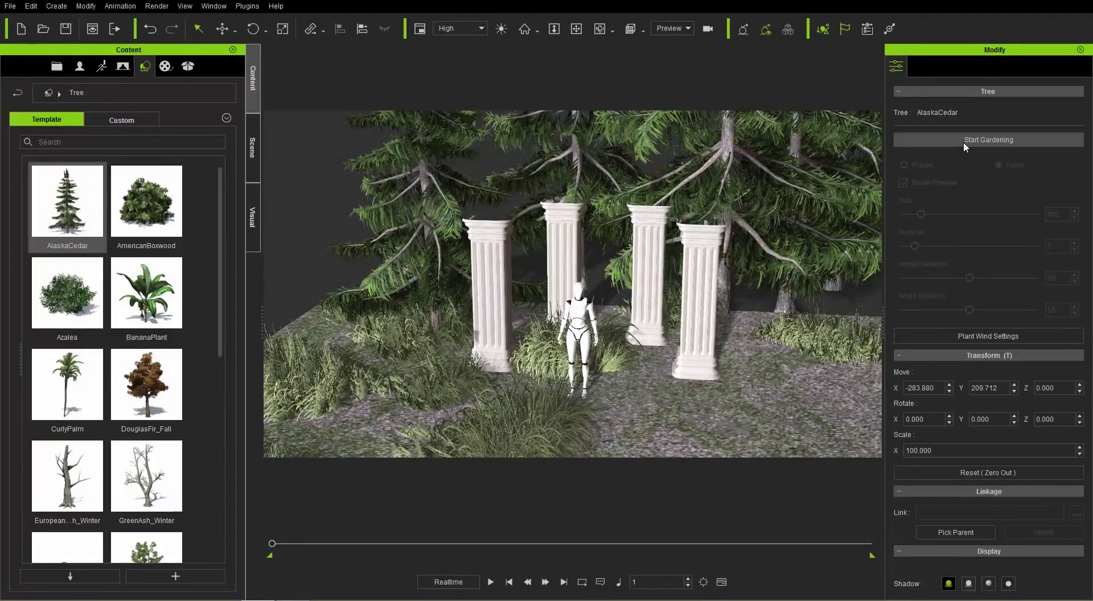
# - Move the floor back along Y under the trees, to about Y 234
pyautogui.click(762, 421)
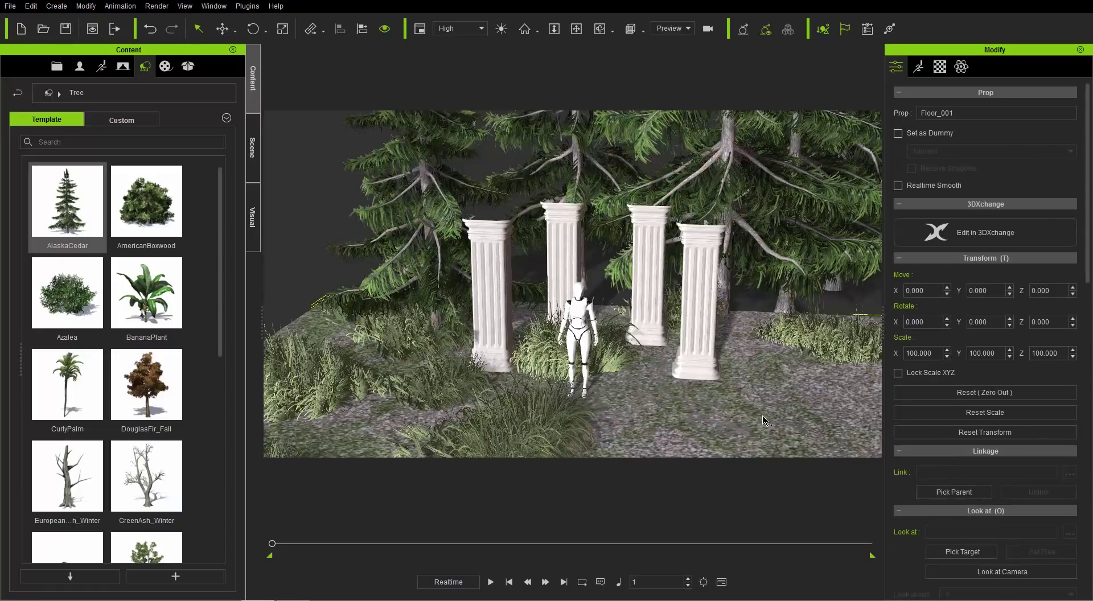
pyautogui.press('w')
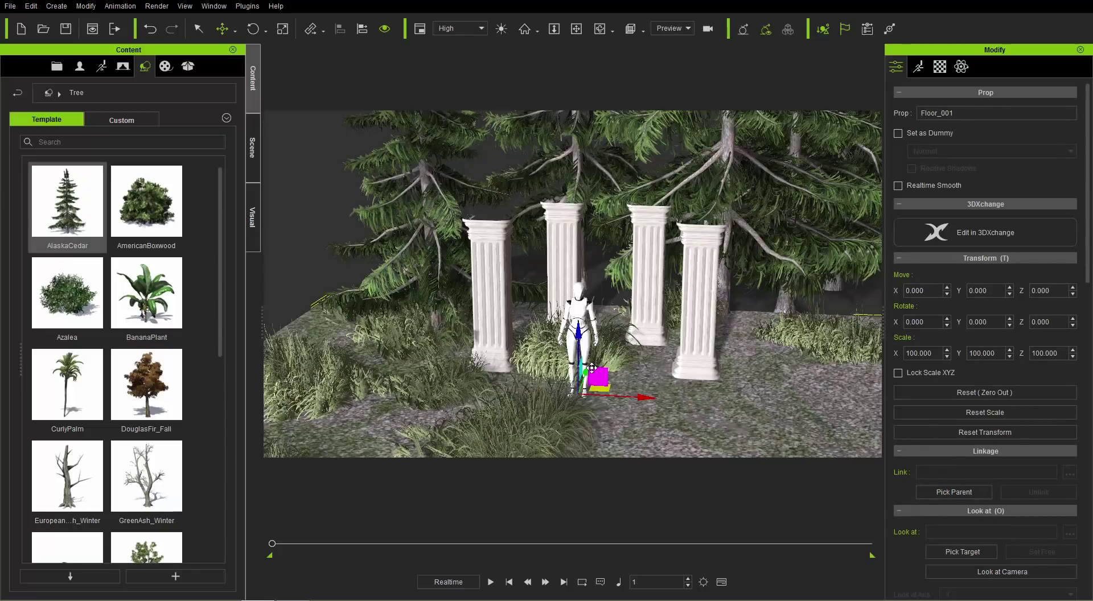
pyautogui.moveTo(586, 371); pyautogui.dragTo(607, 327)
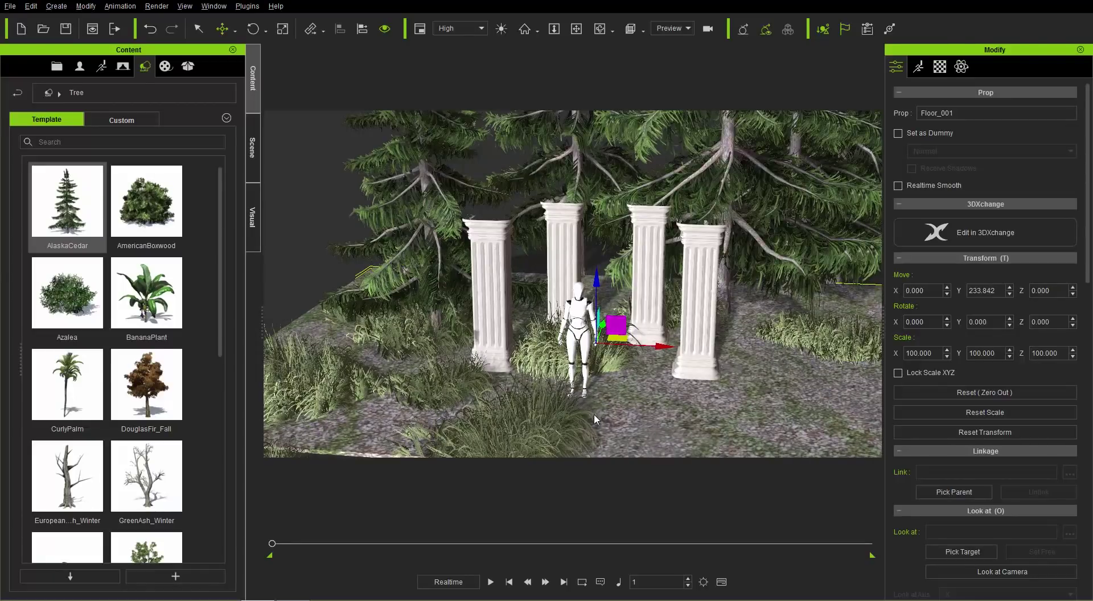
# - Examine the dummy, pillars and cedar trees up close and from farther back to judge the scene's composition
pyautogui.moveTo(594, 419); pyautogui.dragTo(581, 396, button='middle')
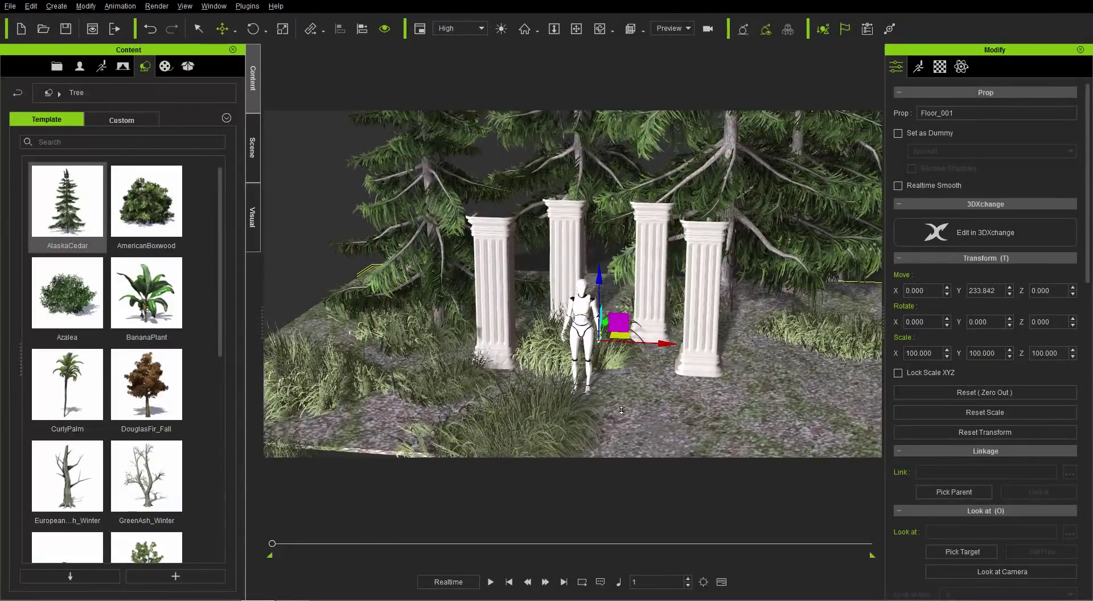
pyautogui.scroll(3, 634, 366)
pyautogui.scroll(5, 648, 356)
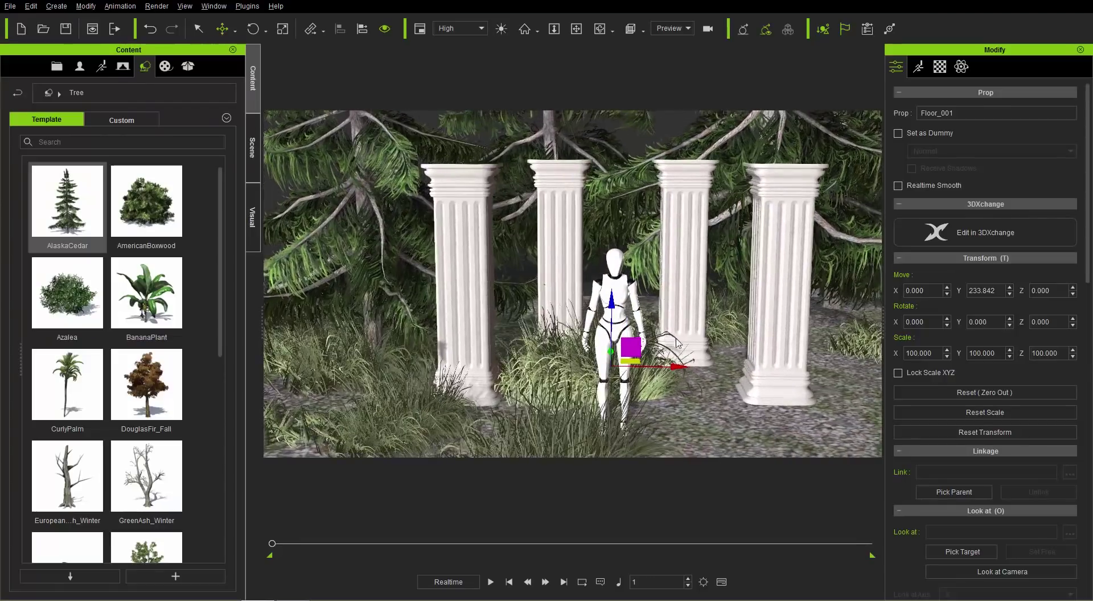
pyautogui.scroll(-5, 678, 330)
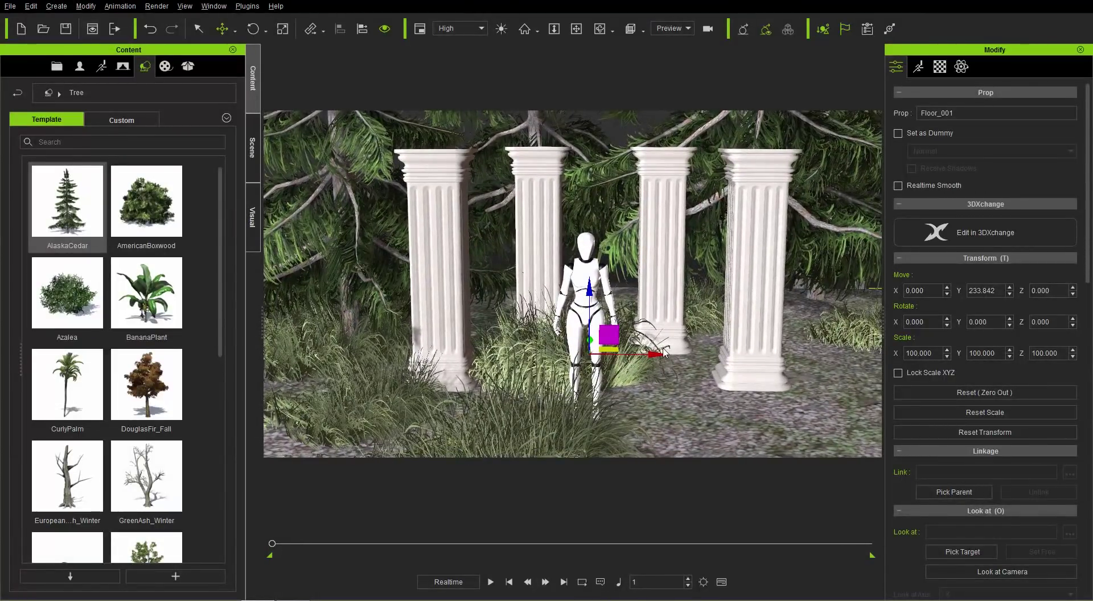
pyautogui.moveTo(664, 349); pyautogui.dragTo(669, 347, button='middle')
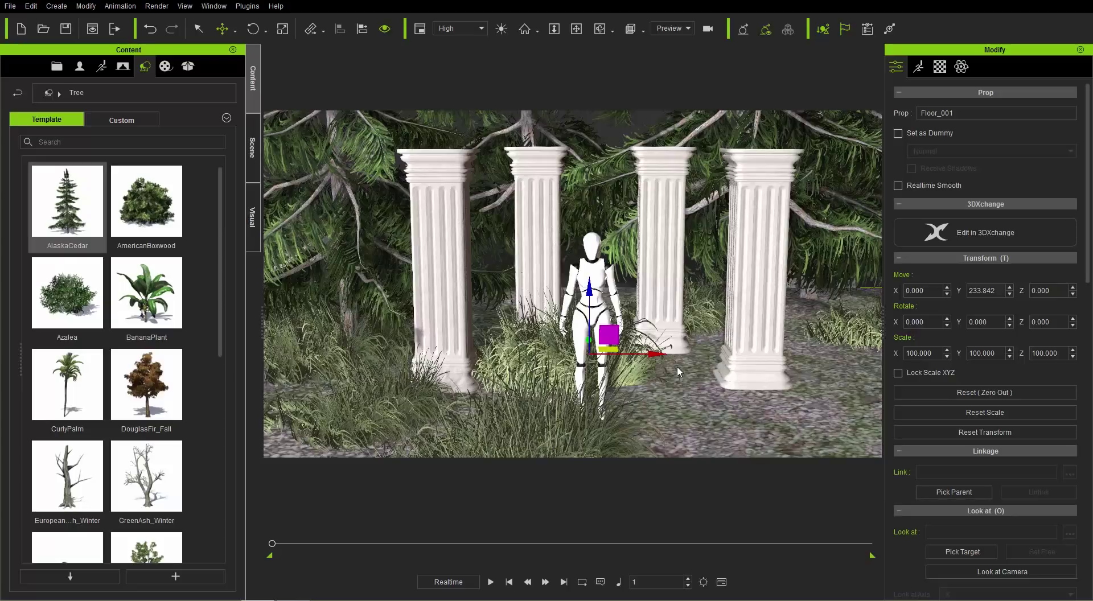
pyautogui.moveTo(678, 146); pyautogui.dragTo(684, 356, button='middle')
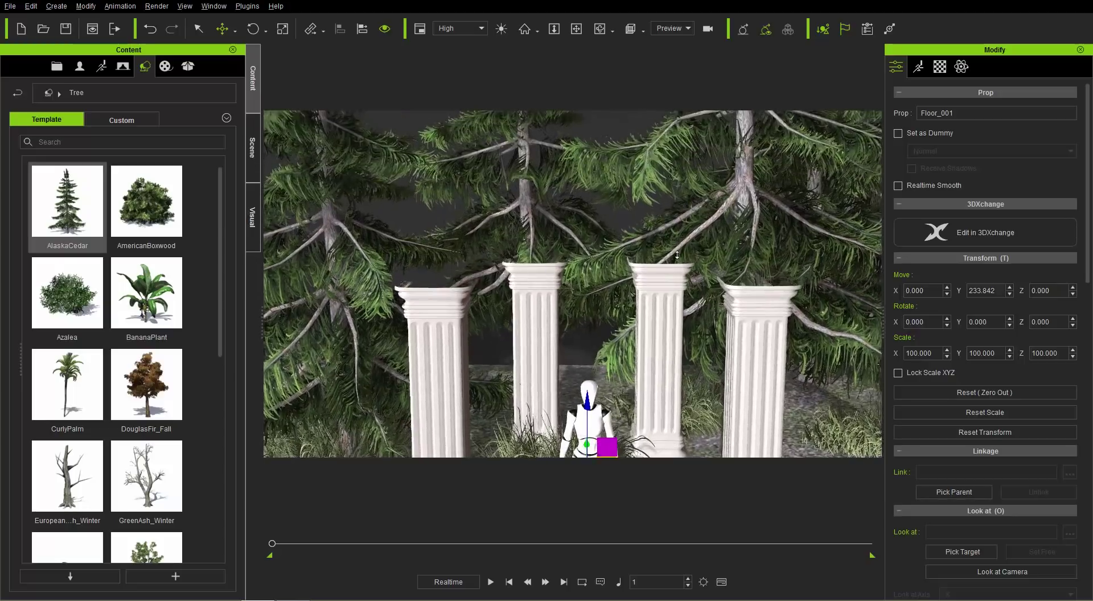
pyautogui.moveTo(737, 311); pyautogui.dragTo(680, 313, button='middle')
pyautogui.moveTo(672, 253); pyautogui.dragTo(667, 293, button='middle')
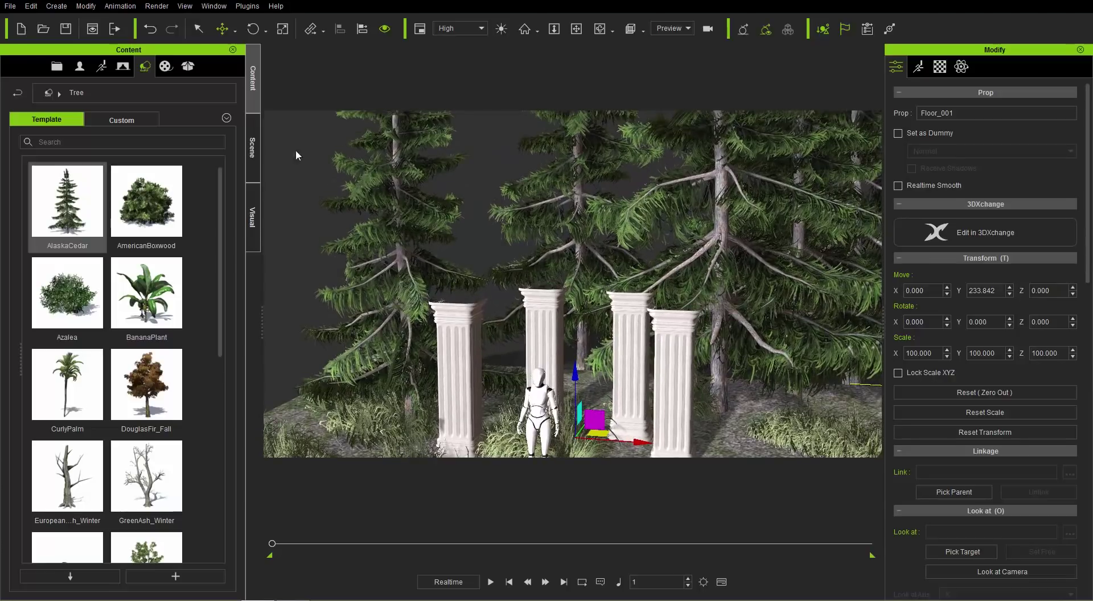
# - Apply the Night sky template to the scene behind the trees
pyautogui.click(48, 94)
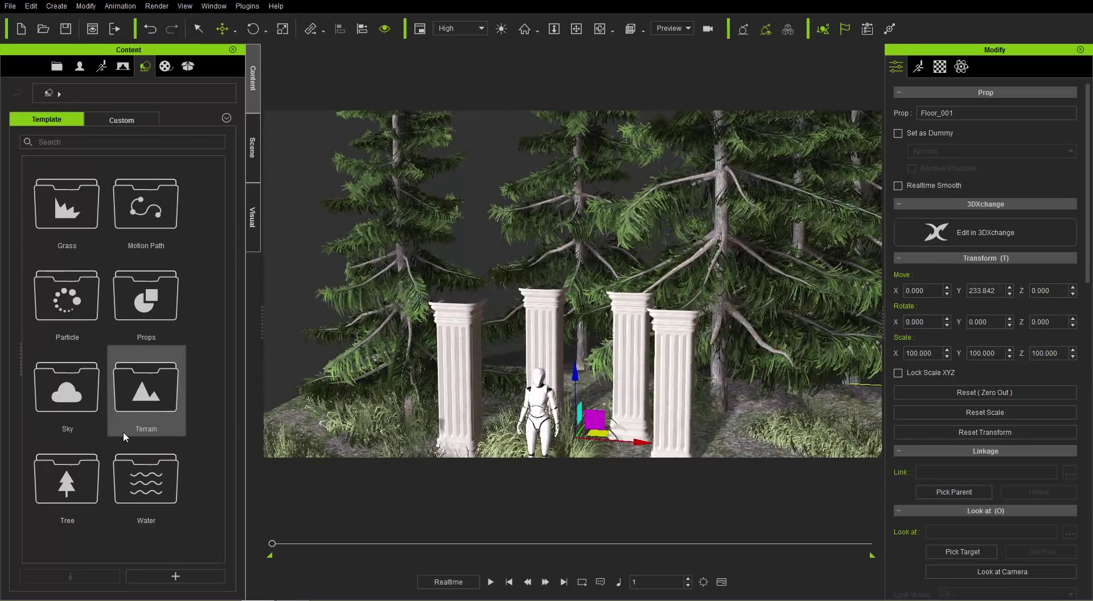
pyautogui.doubleClick(87, 394)
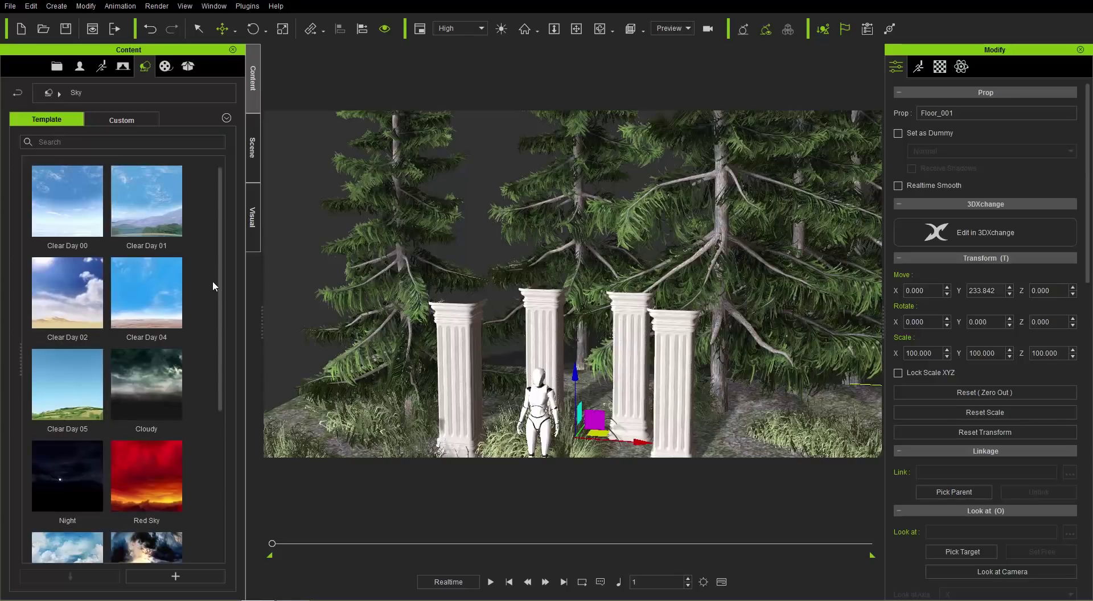
pyautogui.moveTo(220, 258); pyautogui.dragTo(227, 382)
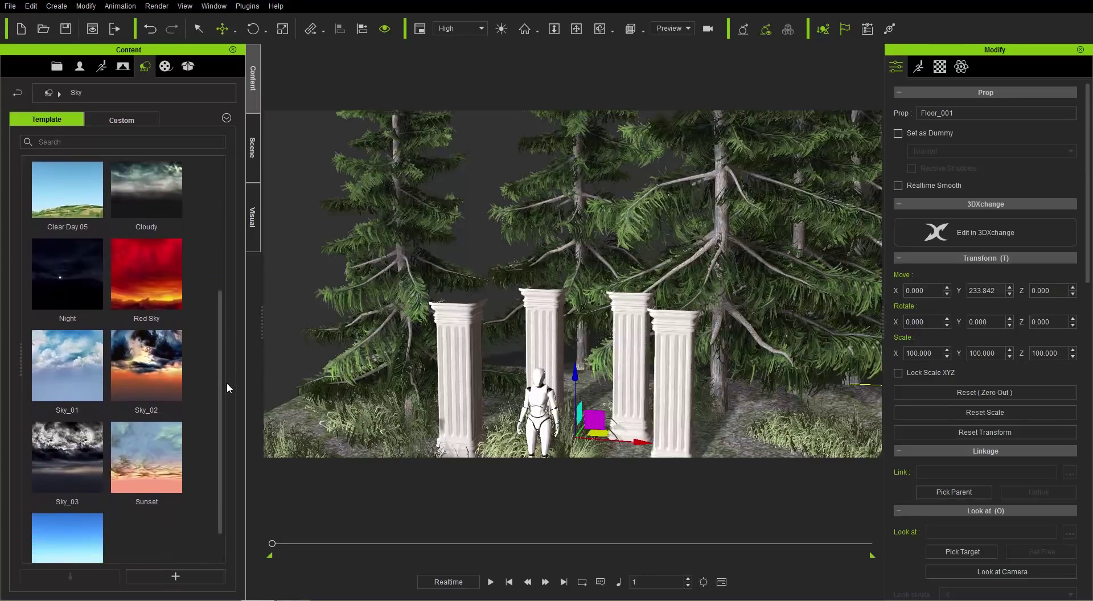
pyautogui.doubleClick(69, 286)
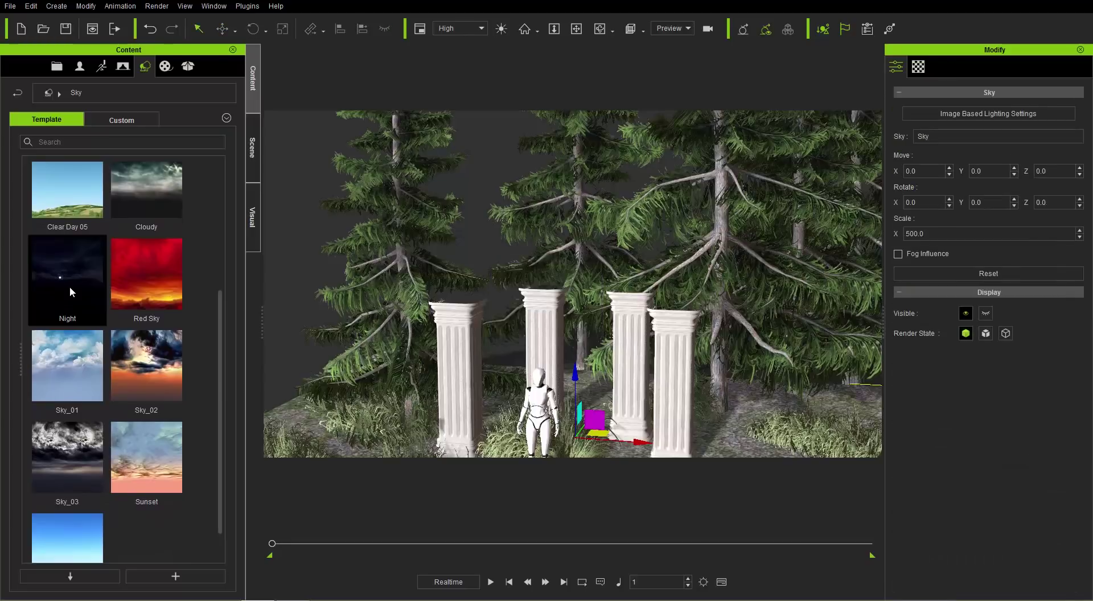
pyautogui.keyDown('alt'); pyautogui.moveTo(564, 251); pyautogui.dragTo(599, 228); pyautogui.keyUp('alt')
pyautogui.moveTo(599, 228); pyautogui.dragTo(589, 352, button='middle')
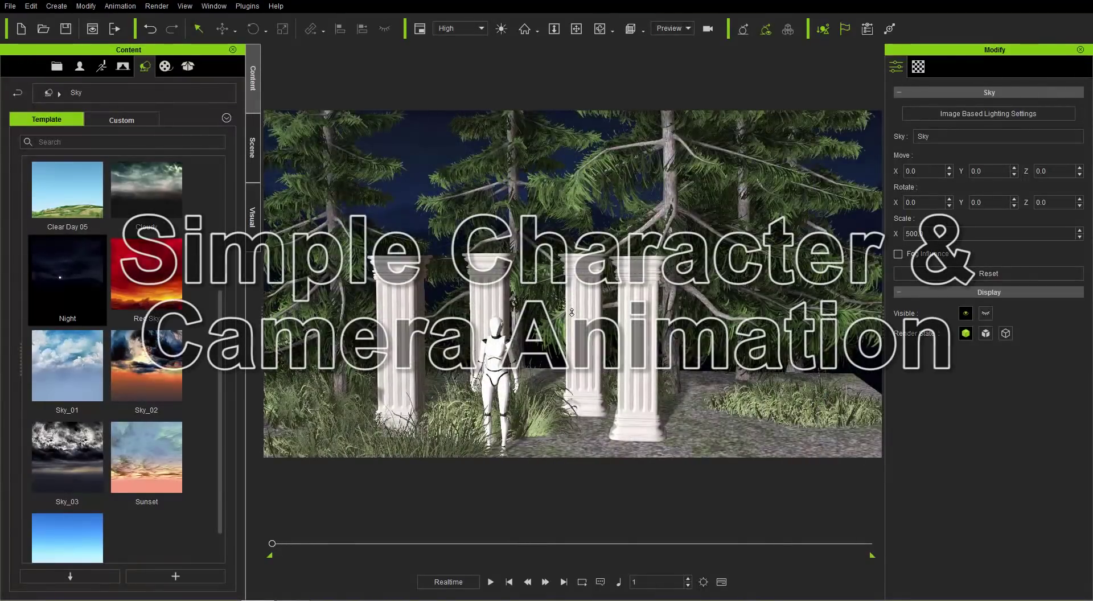
# - Apply the second female magic cast motion (F_SS_Mag...ICast_02) from Studio Mocap-Magical Moves, Defense, to the female motion dummy
pyautogui.moveTo(520, 407); pyautogui.dragTo(592, 378, button='middle')
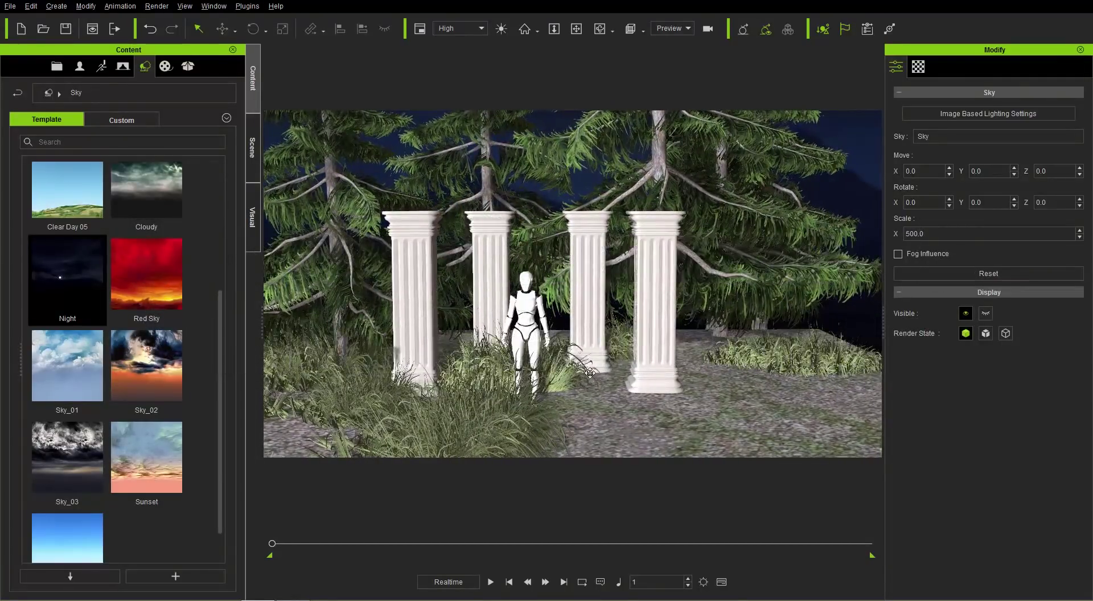
pyautogui.moveTo(592, 378); pyautogui.dragTo(608, 373, button='middle')
pyautogui.scroll(5, 608, 374)
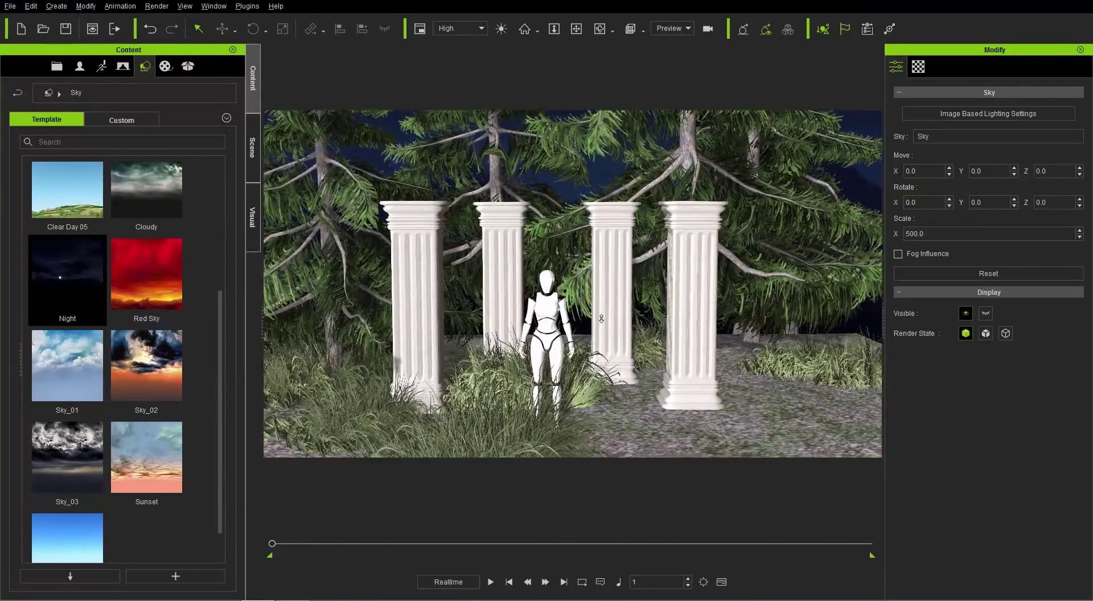
pyautogui.moveTo(589, 336); pyautogui.dragTo(593, 297, button='middle')
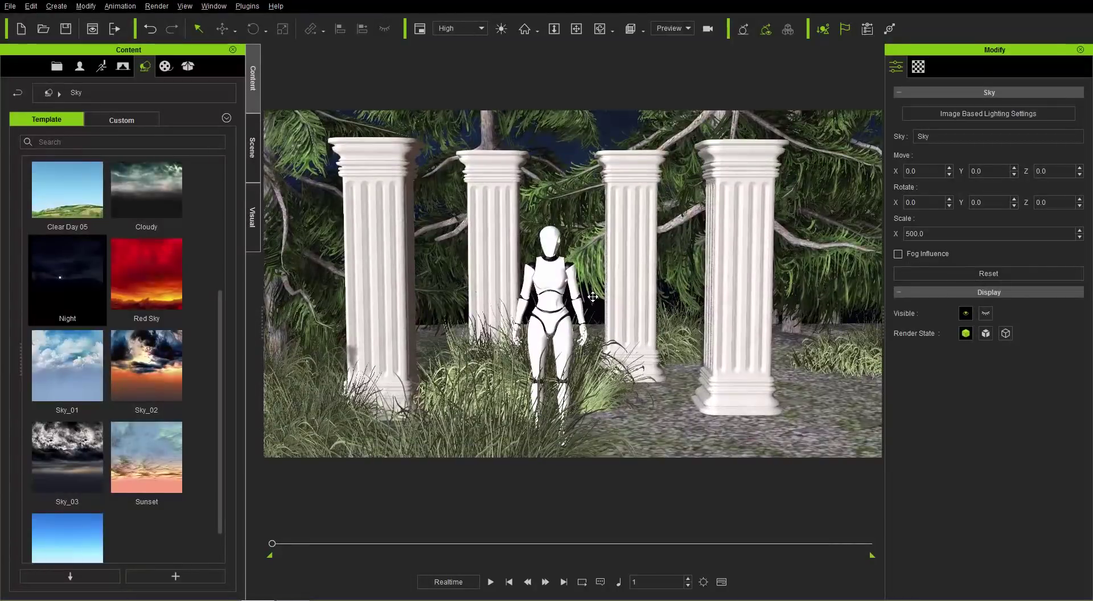
pyautogui.click(553, 295)
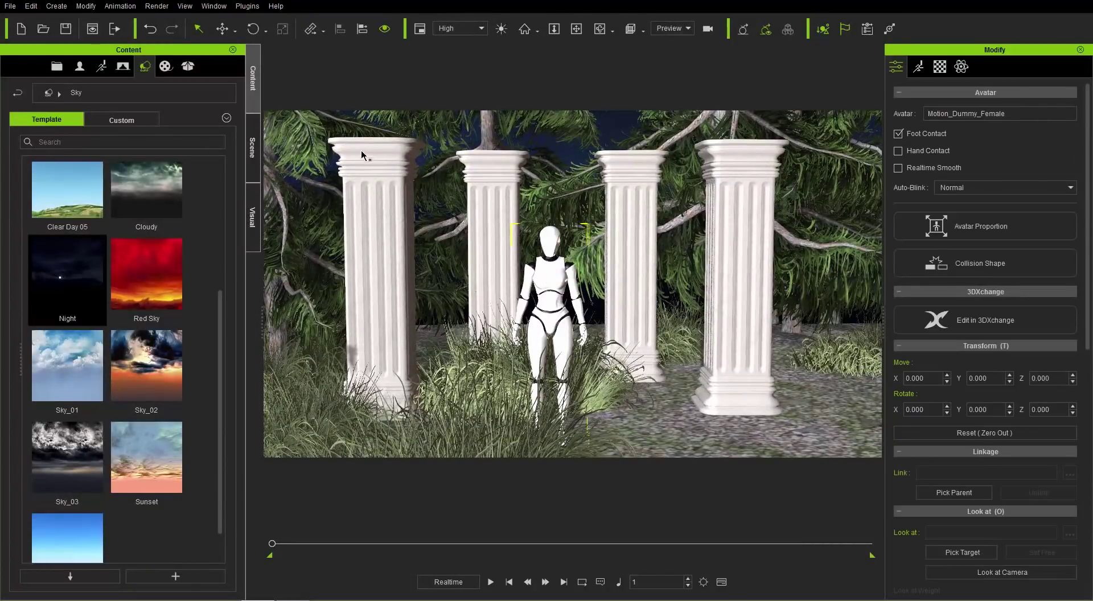
pyautogui.click(102, 67)
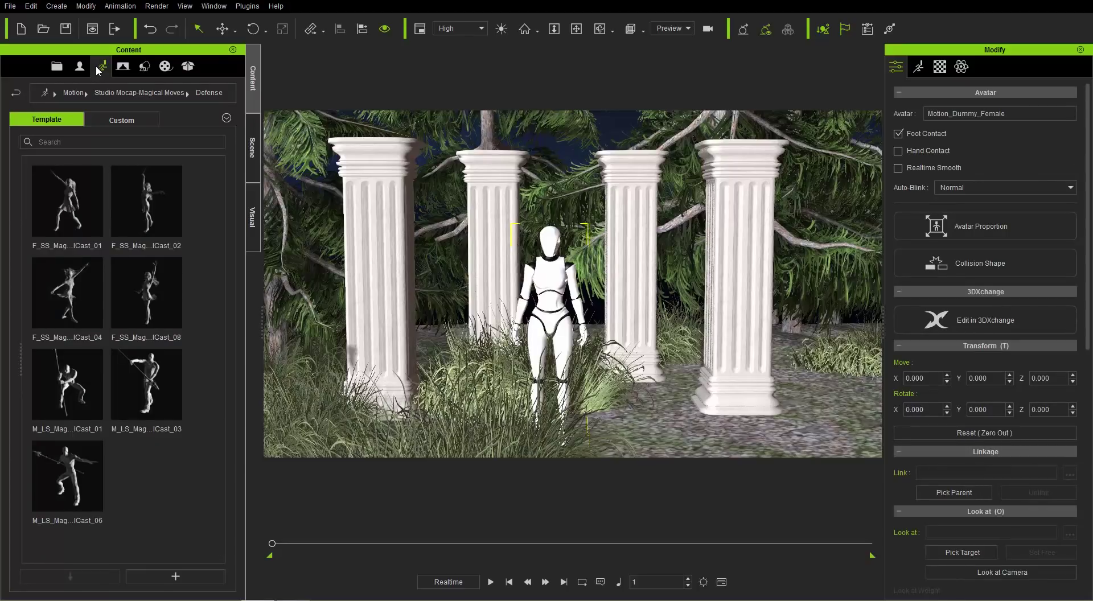
pyautogui.click(46, 96)
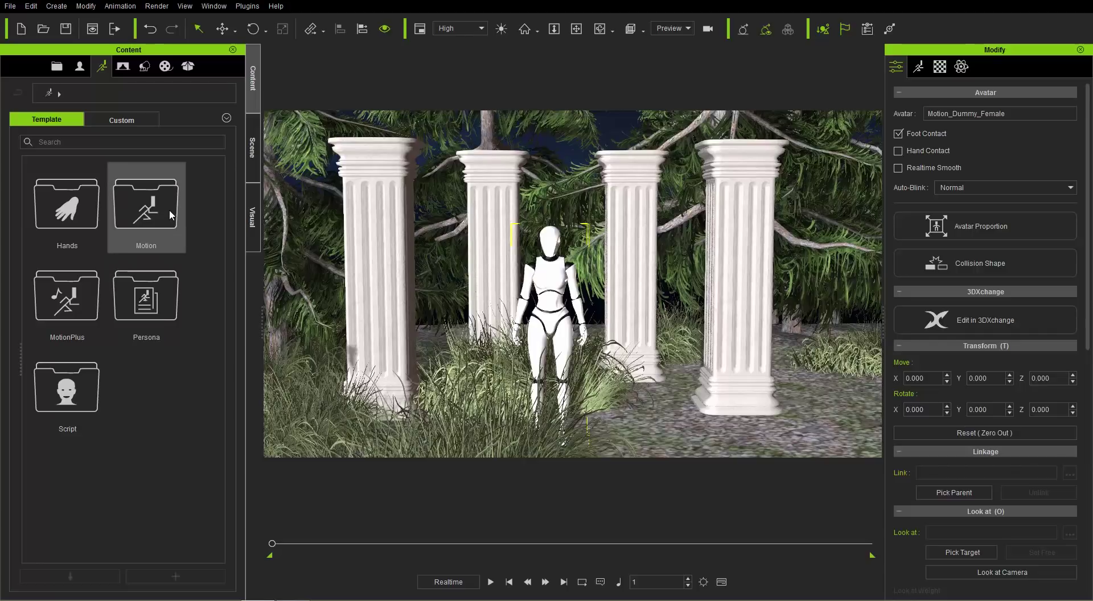
pyautogui.doubleClick(164, 208)
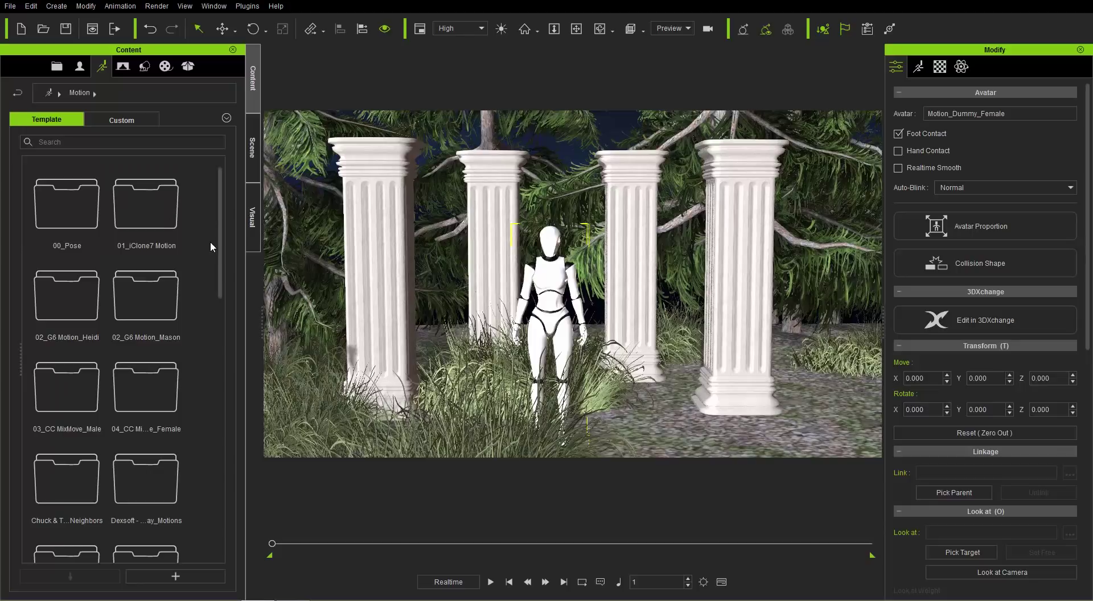
pyautogui.moveTo(220, 223); pyautogui.dragTo(219, 490)
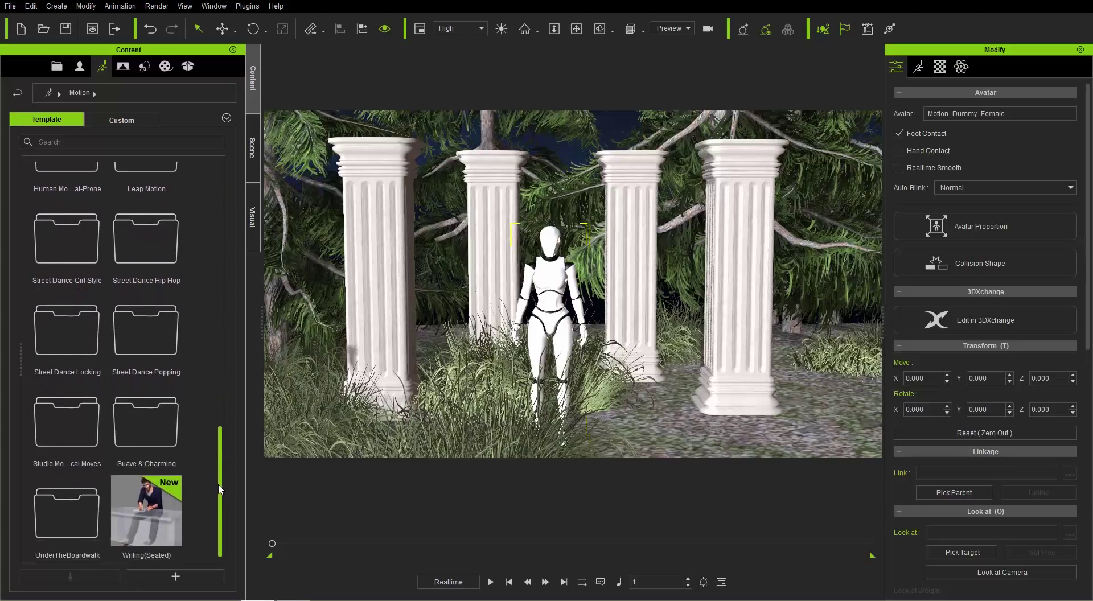
pyautogui.doubleClick(69, 427)
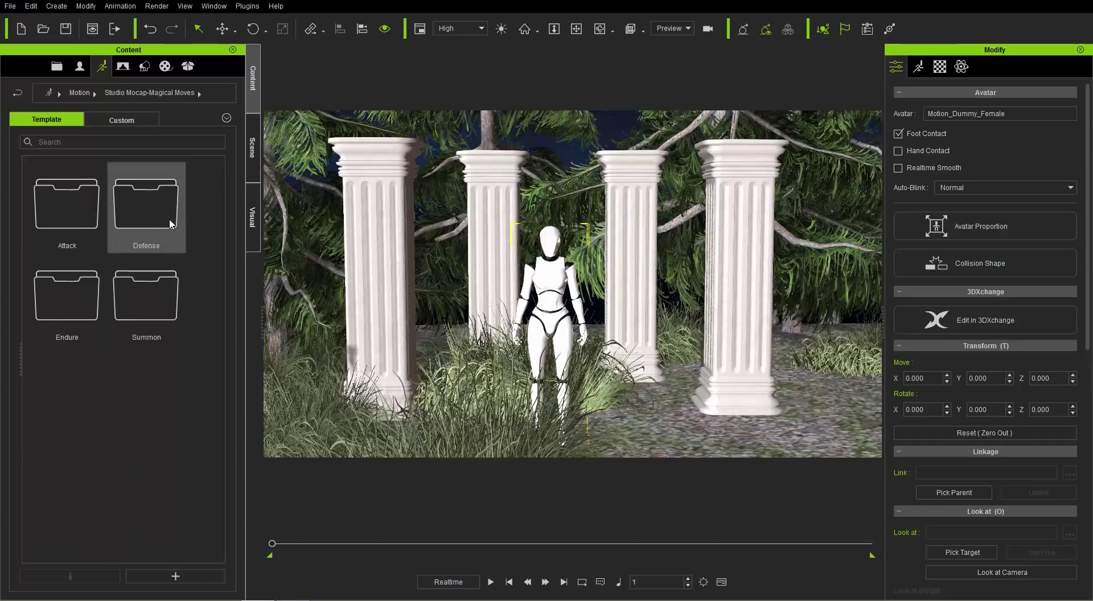
pyautogui.doubleClick(155, 198)
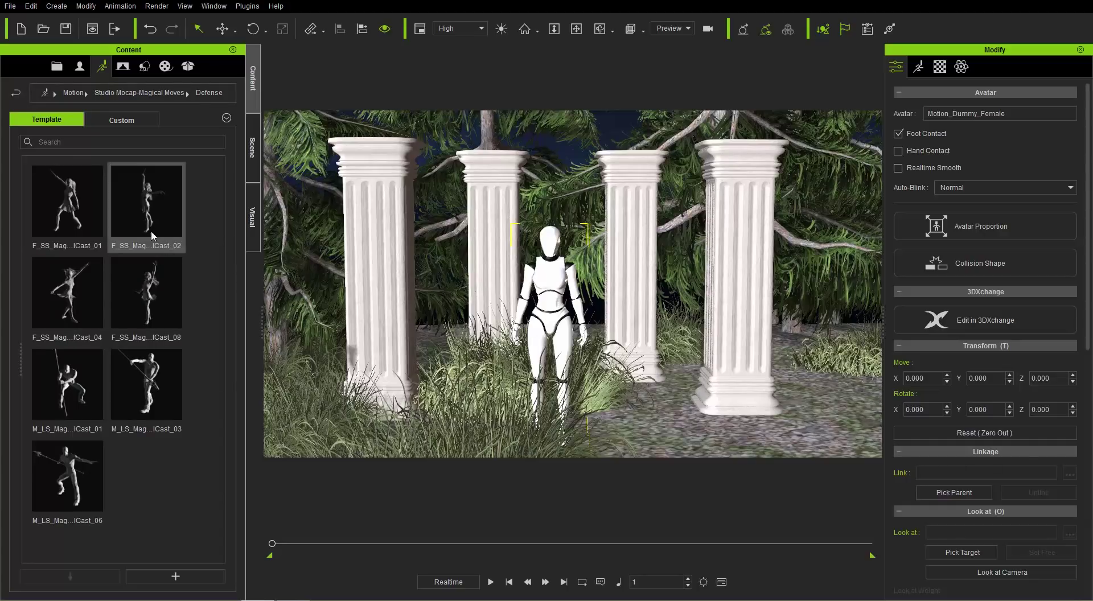
pyautogui.doubleClick(148, 206)
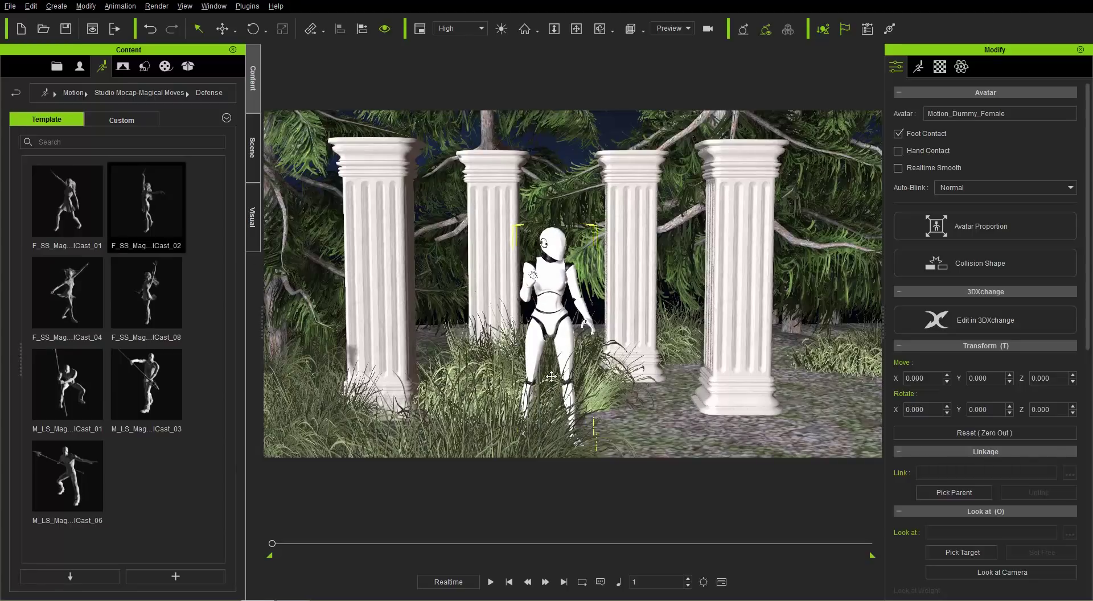
# - Play the dummy's magic cast motion in a closer view and return to the first frame
pyautogui.moveTo(551, 376); pyautogui.dragTo(528, 364, button='middle')
pyautogui.scroll(2, 523, 342)
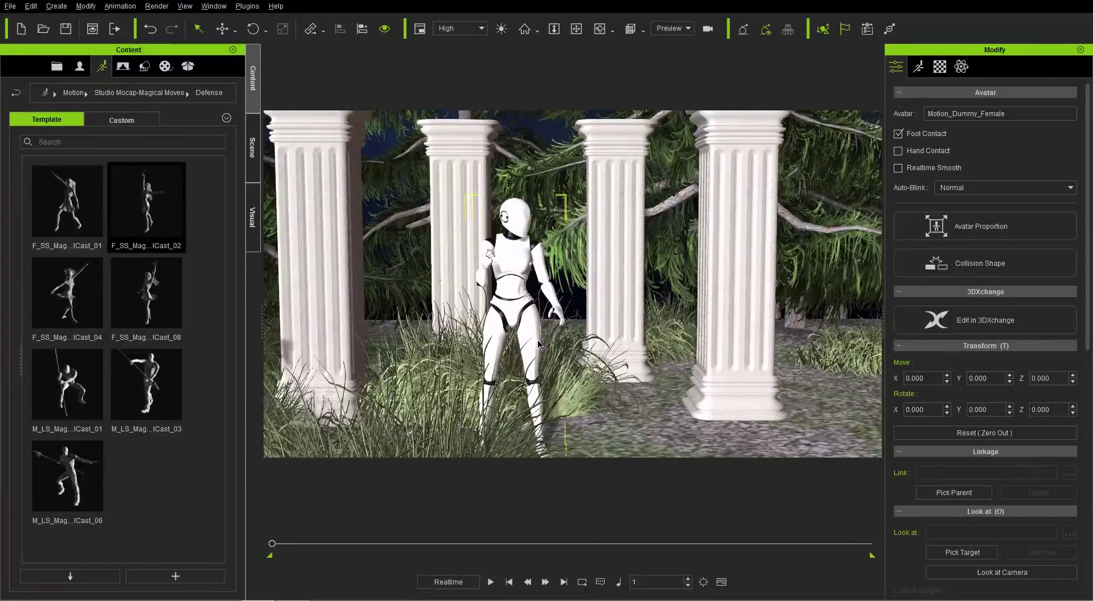
pyautogui.scroll(-2, 515, 313)
pyautogui.moveTo(519, 326); pyautogui.dragTo(501, 310, button='middle')
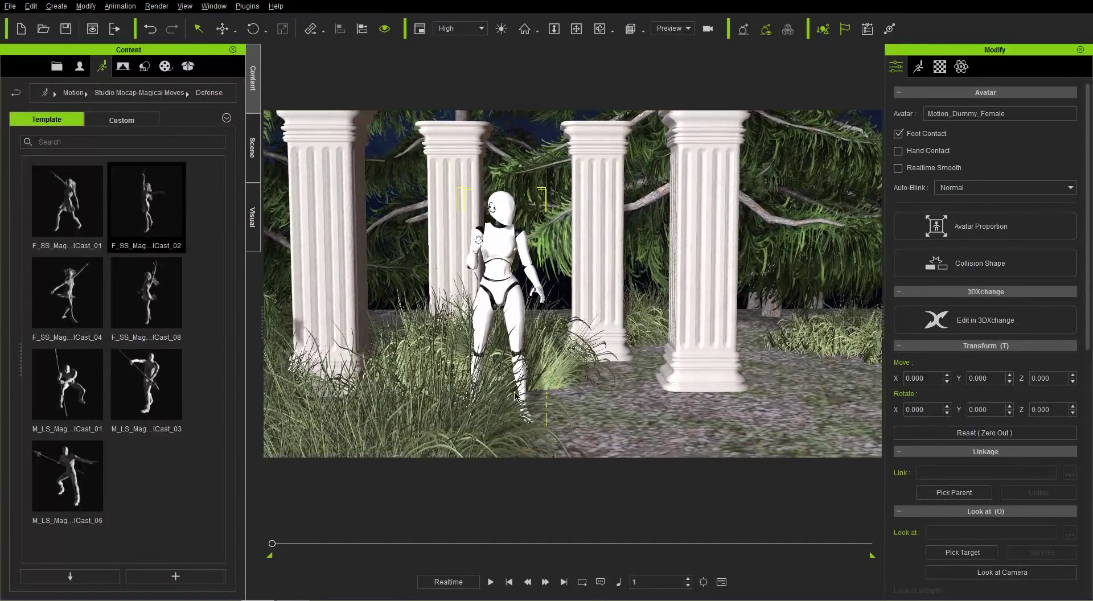
pyautogui.click(490, 582)
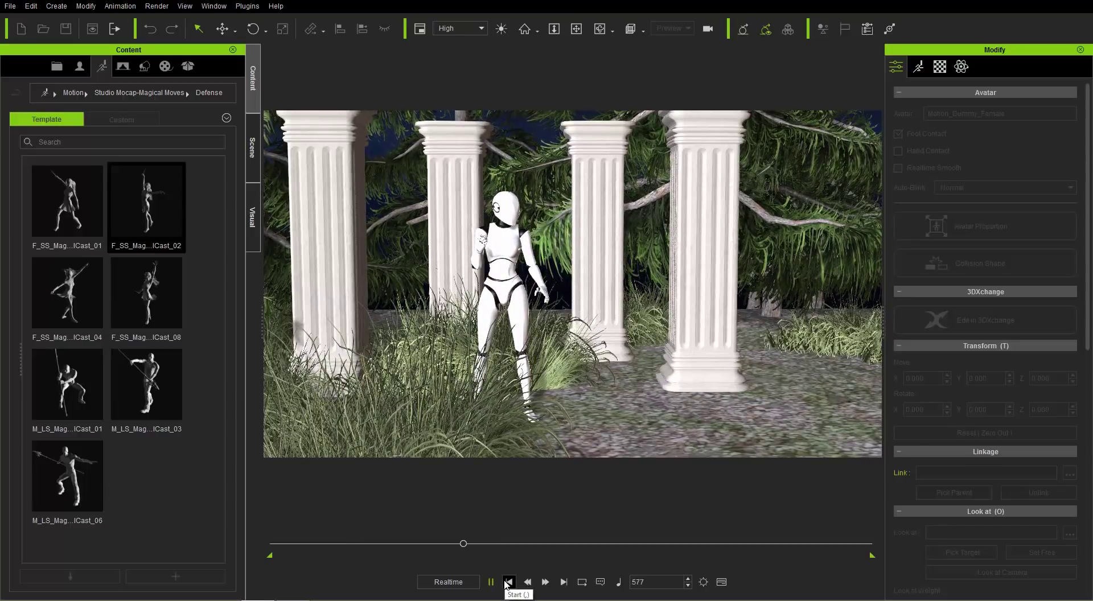
pyautogui.click(508, 582)
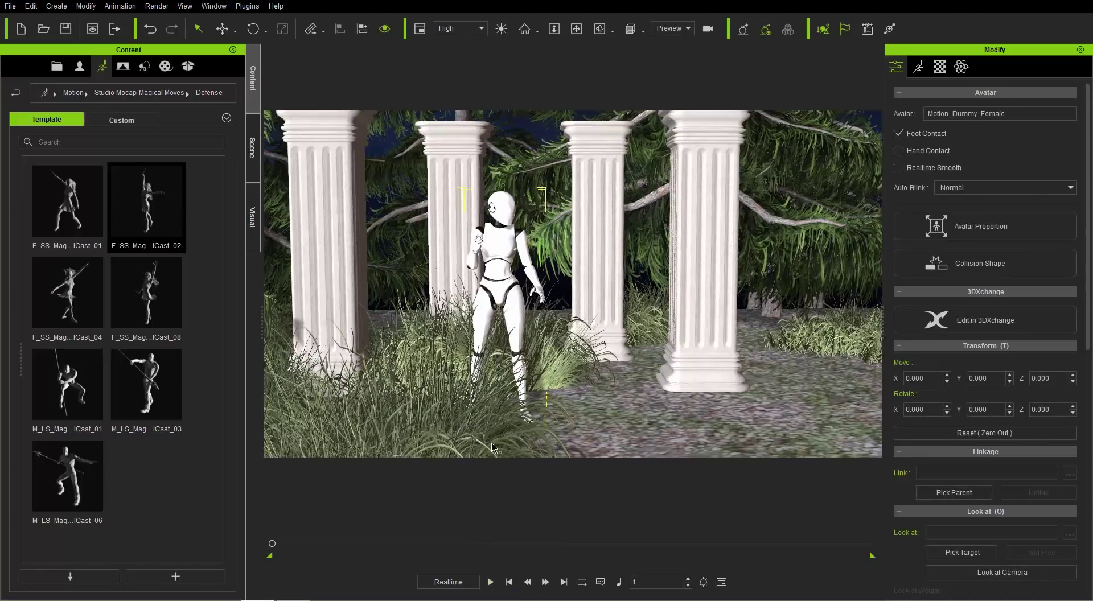
# - Create a primitive cylinder at the dummy's position
pyautogui.moveTo(470, 374); pyautogui.dragTo(519, 293, button='right')
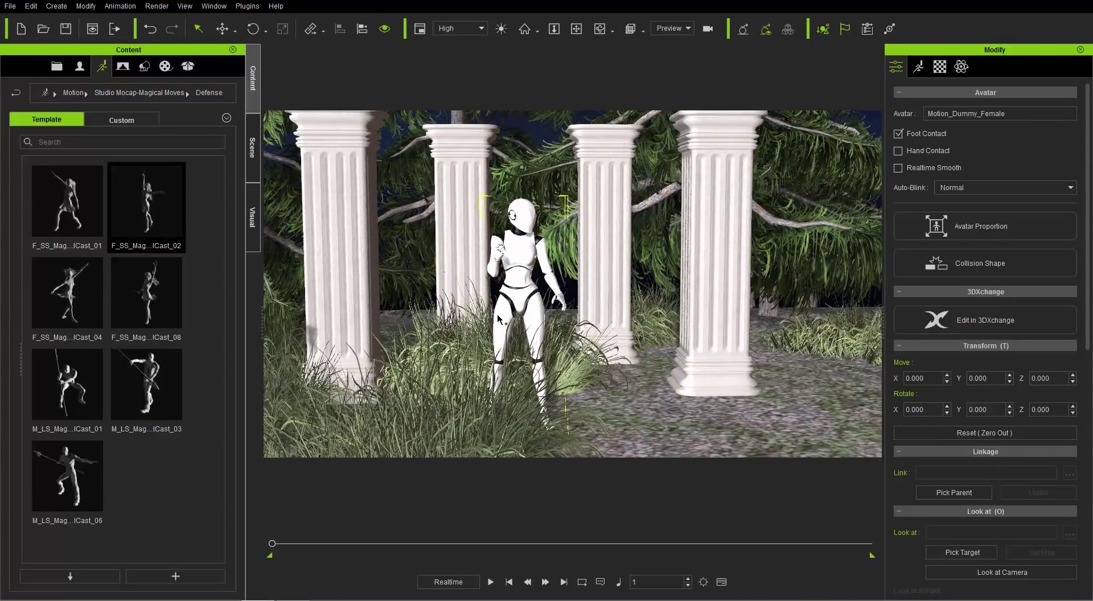
pyautogui.click(57, 6)
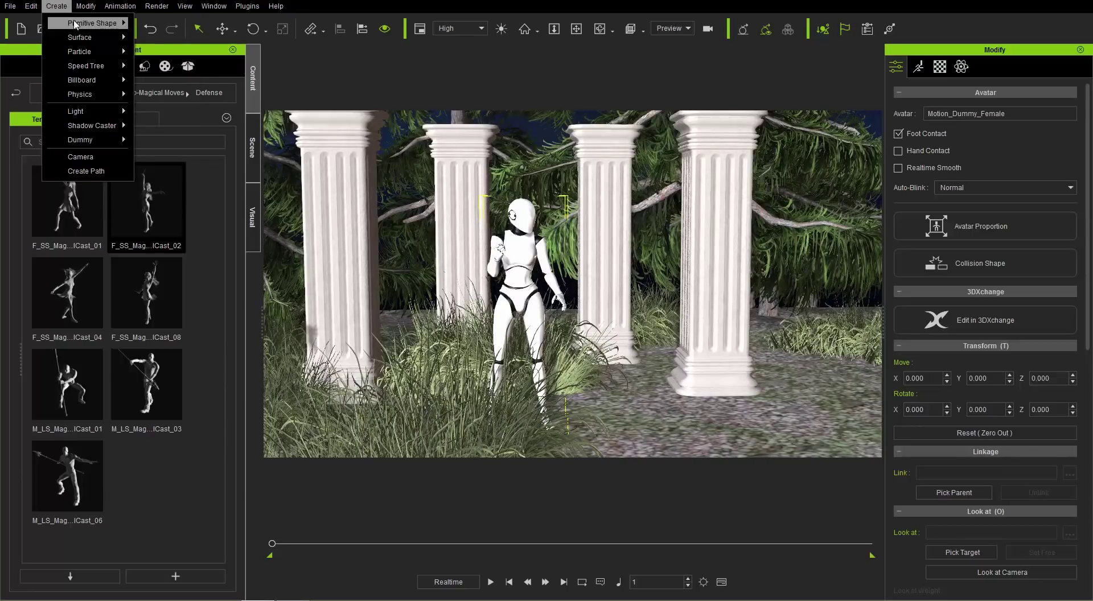
pyautogui.moveTo(108, 23)
pyautogui.click(169, 69)
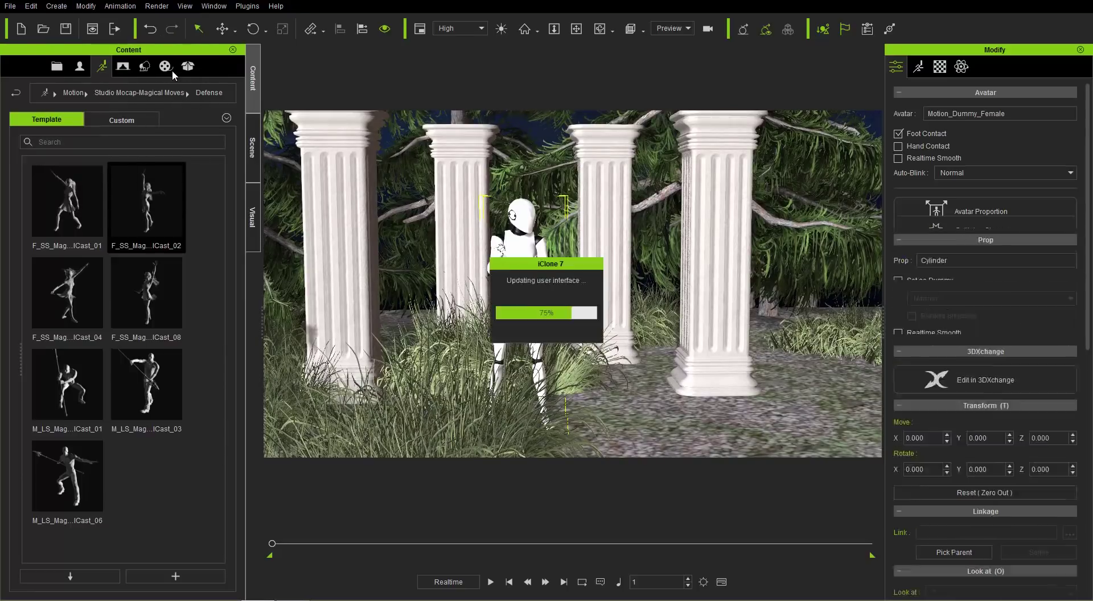
# - Scale the cylinder into a thin rod, about 3.26 in X and Y and about 42 in Z
pyautogui.scroll(3, 566, 370)
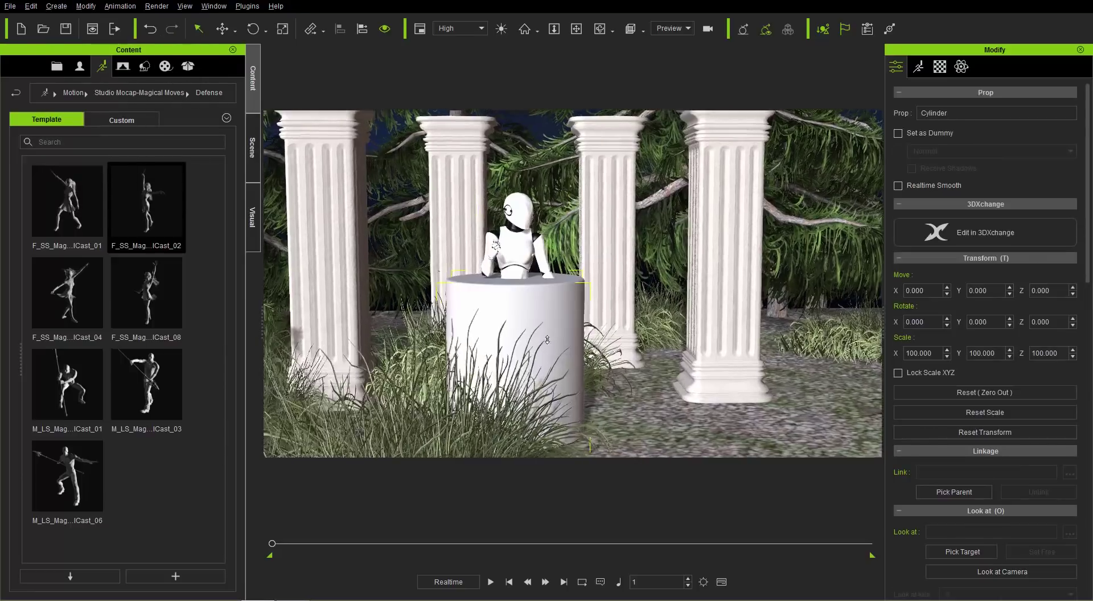
pyautogui.keyDown('alt'); pyautogui.moveTo(573, 346); pyautogui.dragTo(570, 302); pyautogui.keyUp('alt')
pyautogui.keyDown('alt'); pyautogui.moveTo(570, 303); pyautogui.dragTo(507, 342, button='right'); pyautogui.keyUp('alt')
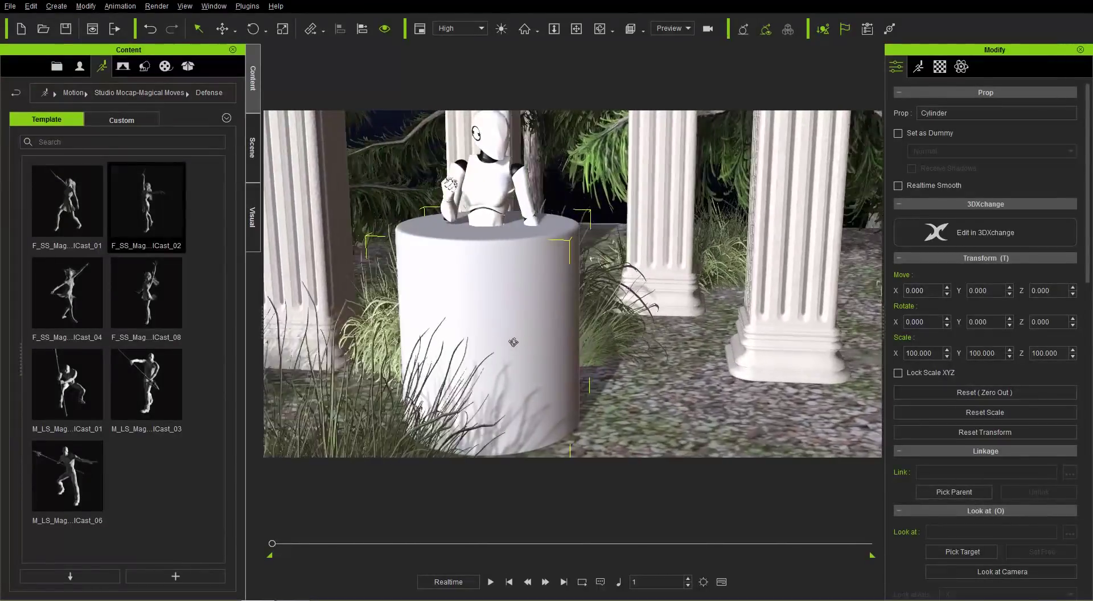
pyautogui.press('r')
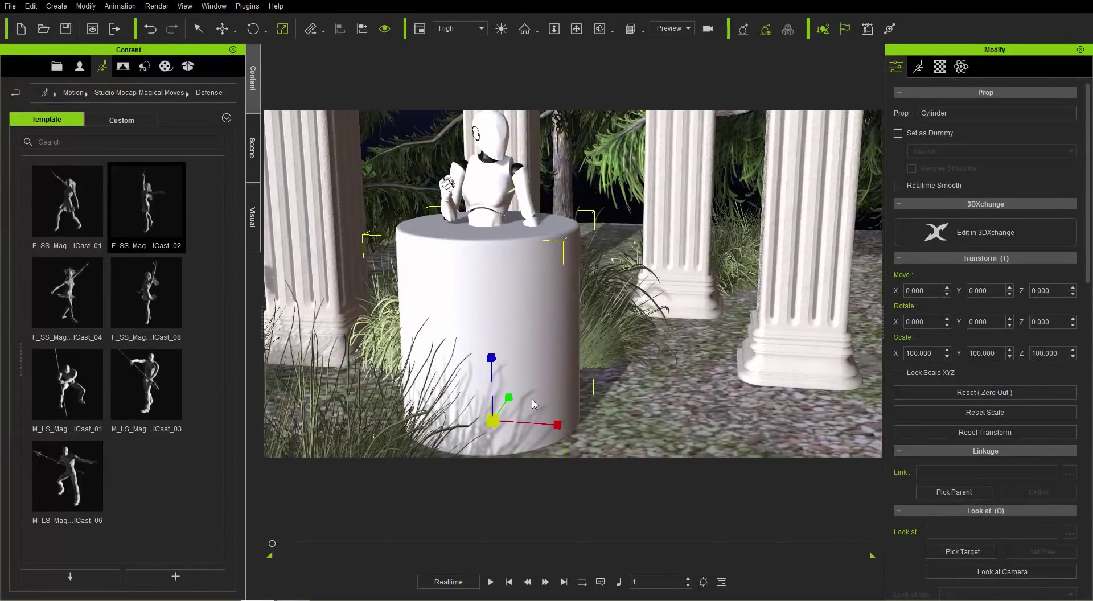
pyautogui.moveTo(490, 421); pyautogui.dragTo(441, 473)
pyautogui.moveTo(496, 425); pyautogui.dragTo(422, 496)
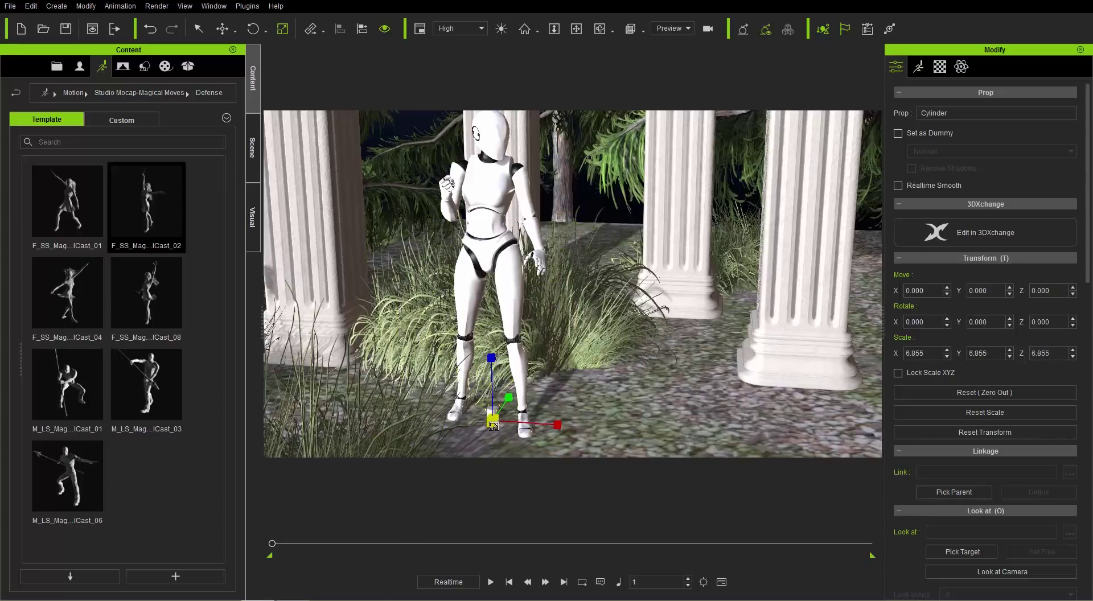
pyautogui.moveTo(493, 427); pyautogui.dragTo(446, 484)
pyautogui.moveTo(493, 339); pyautogui.dragTo(485, 65)
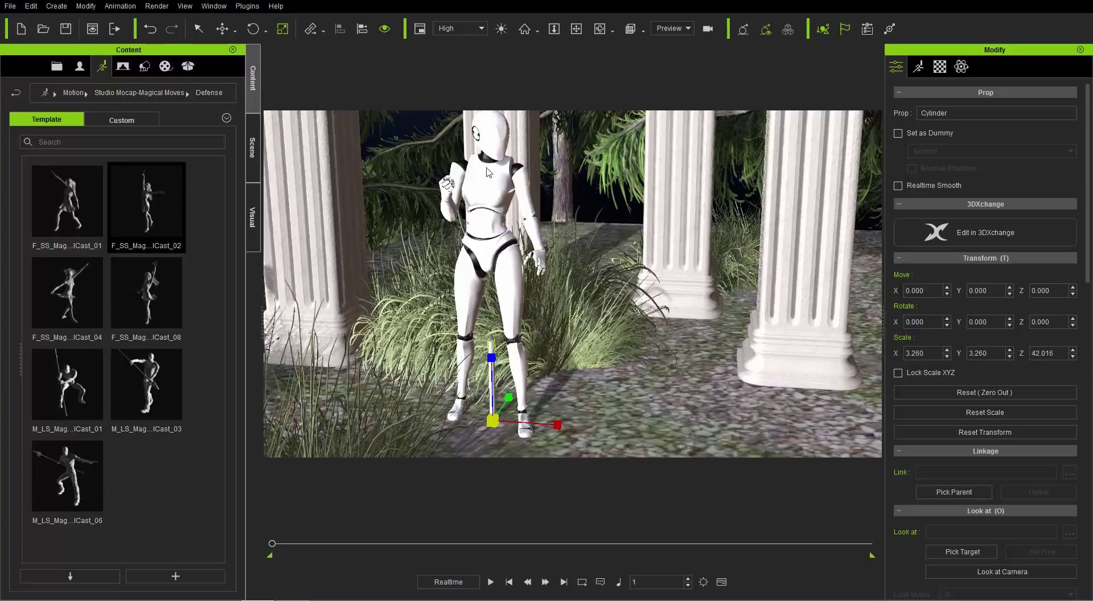
pyautogui.moveTo(481, 305); pyautogui.dragTo(337, 405, button='right')
pyautogui.scroll(2, 547, 371)
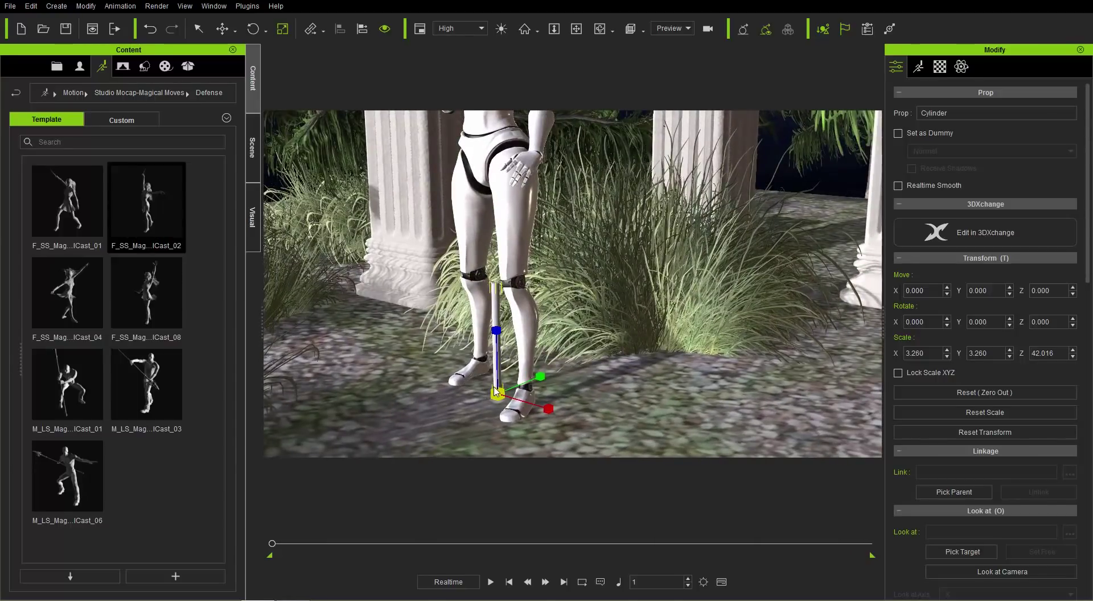
# - Scale the rod down to about 2.9 in X and Y and about 40 in Z
pyautogui.moveTo(495, 392); pyautogui.dragTo(476, 404)
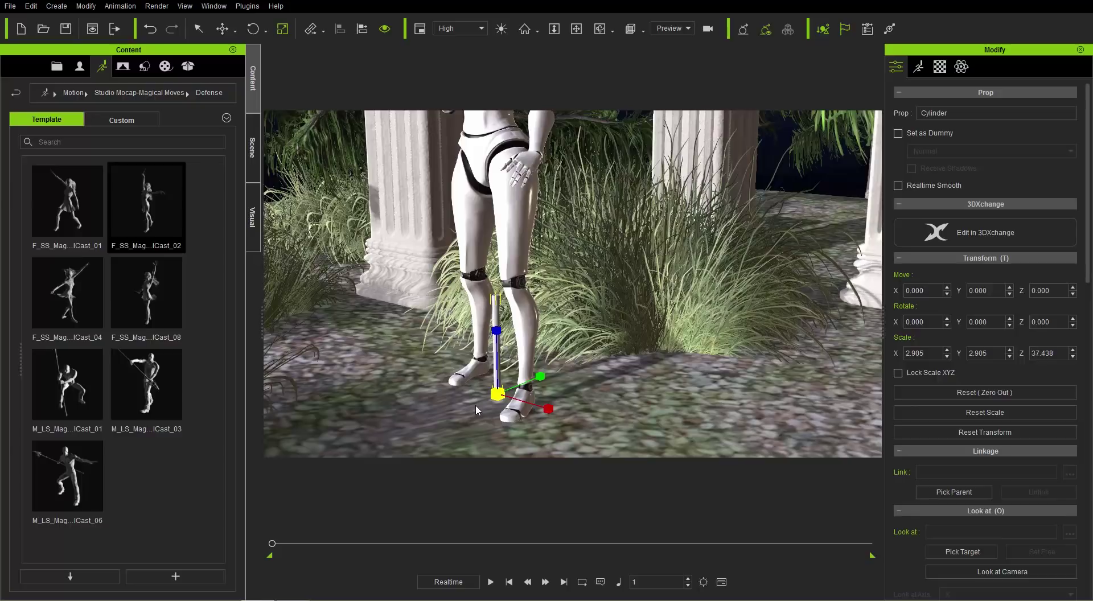
pyautogui.moveTo(429, 370); pyautogui.dragTo(511, 342, button='right')
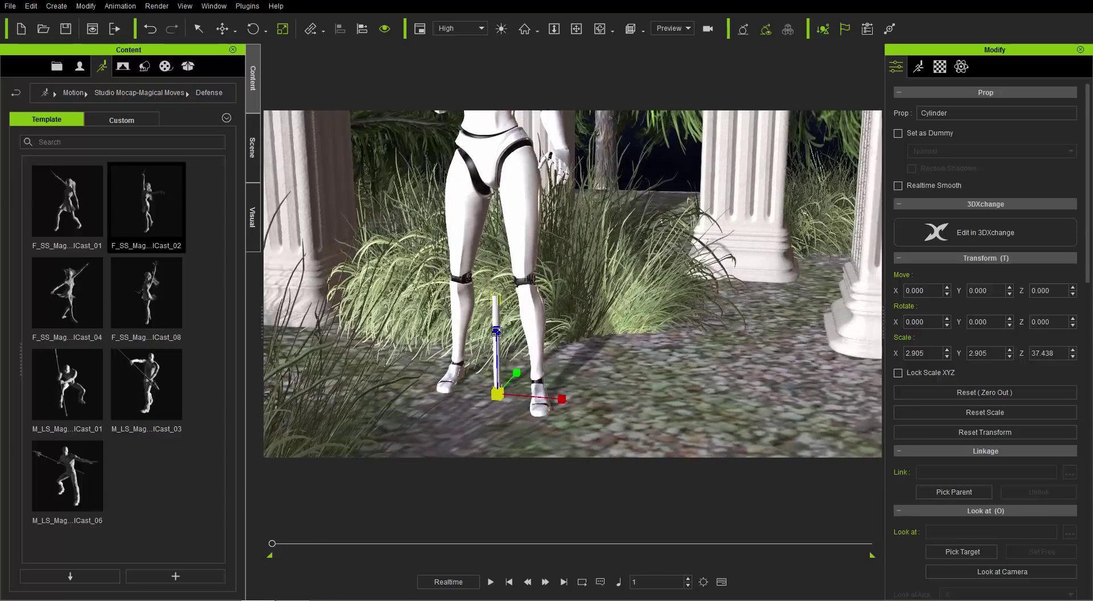
pyautogui.moveTo(496, 331); pyautogui.dragTo(498, 330)
pyautogui.moveTo(473, 325); pyautogui.dragTo(511, 323, button='right')
pyautogui.moveTo(511, 324); pyautogui.dragTo(530, 370, button='middle')
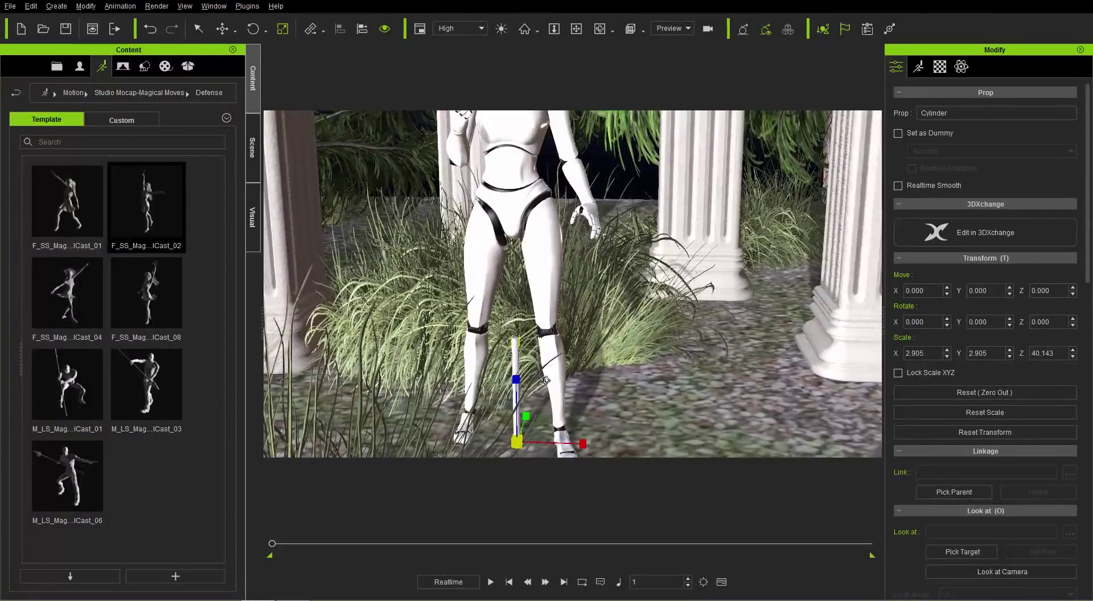
# - Move the rod up beside the dummy's raised right arm, to about X -8.5, Y -15.5, Z 101
pyautogui.moveTo(530, 371); pyautogui.dragTo(482, 387, button='right')
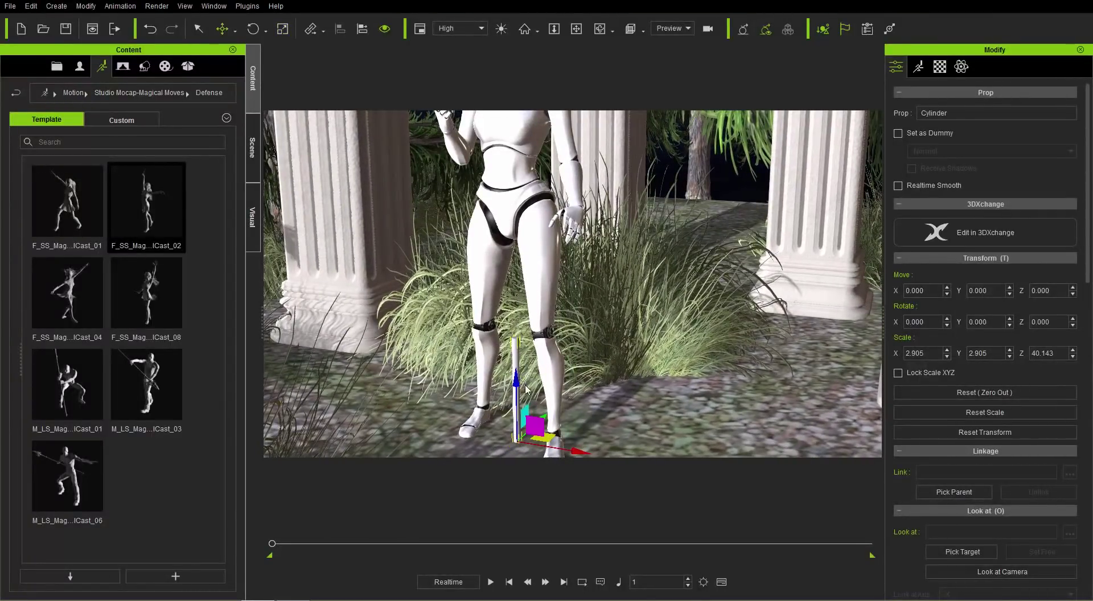
pyautogui.moveTo(543, 439); pyautogui.dragTo(505, 450)
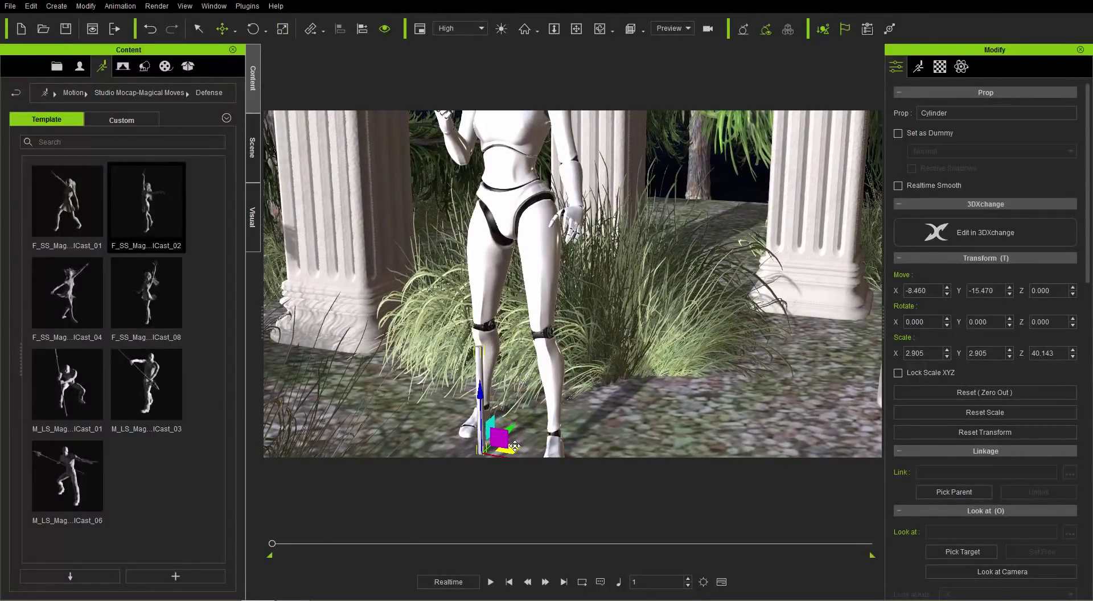
pyautogui.moveTo(478, 376); pyautogui.dragTo(463, 167)
pyautogui.moveTo(449, 212); pyautogui.dragTo(498, 362, button='middle')
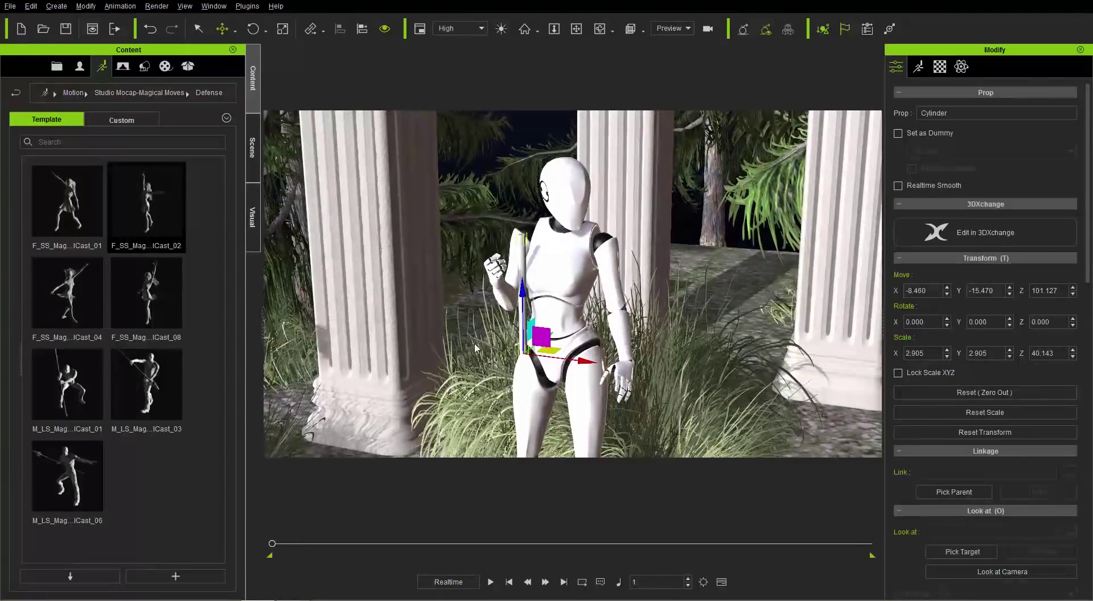
pyautogui.moveTo(498, 362); pyautogui.dragTo(466, 392, button='right')
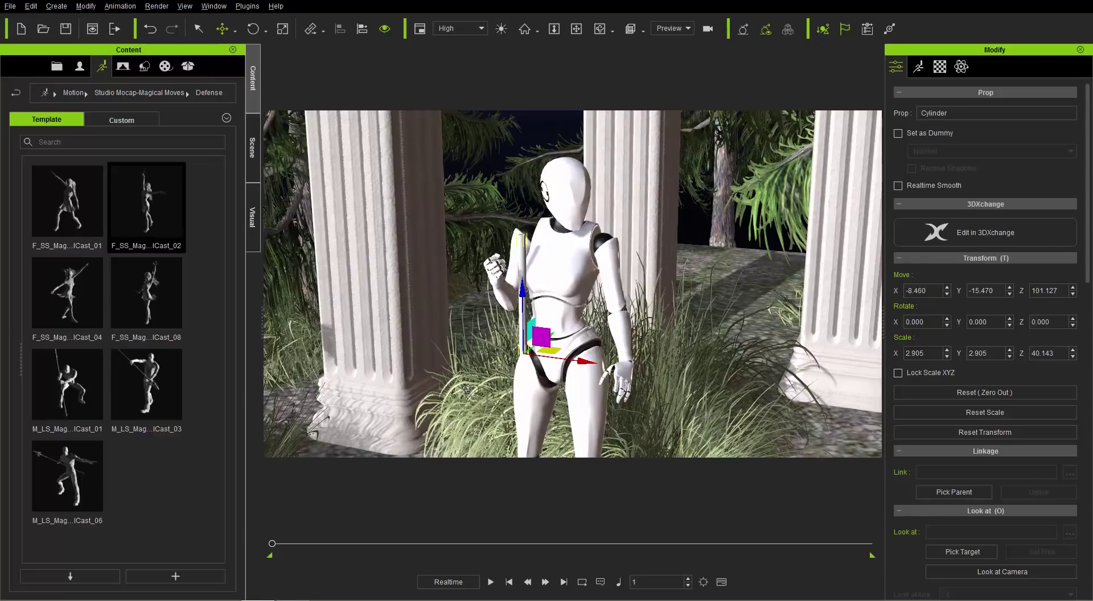
# - Tilt the rod about -35 degrees around Y and place it in the dummy's right hand, at about X -9.4, Y -26.8, Z 130.6
pyautogui.press('e')
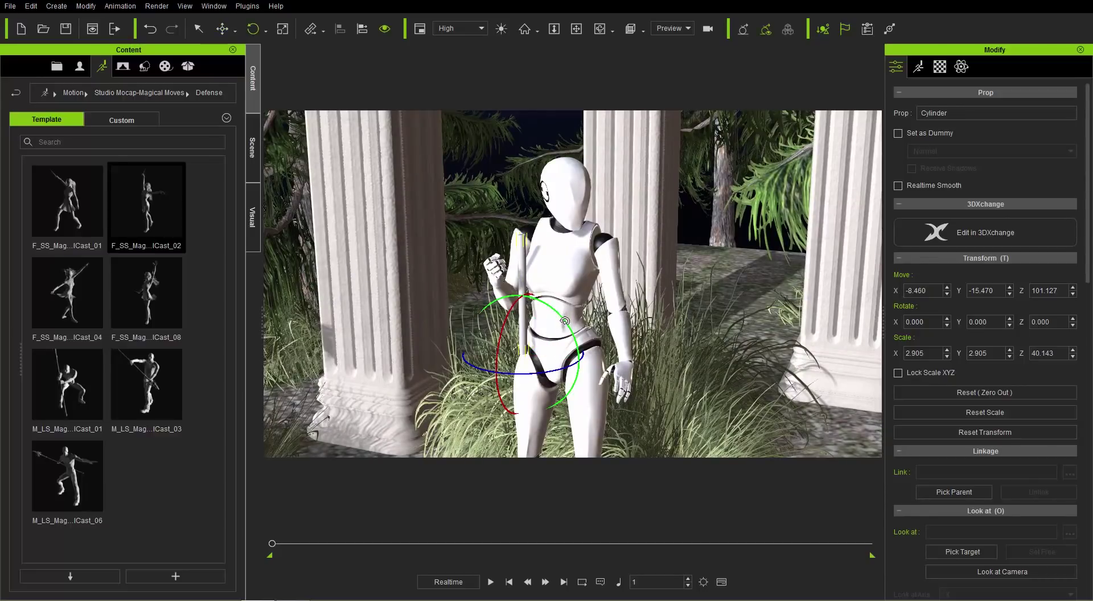
pyautogui.moveTo(565, 321); pyautogui.dragTo(507, 261)
pyautogui.press('w')
pyautogui.moveTo(485, 240); pyautogui.dragTo(610, 445, button='right')
pyautogui.scroll(3, 486, 246)
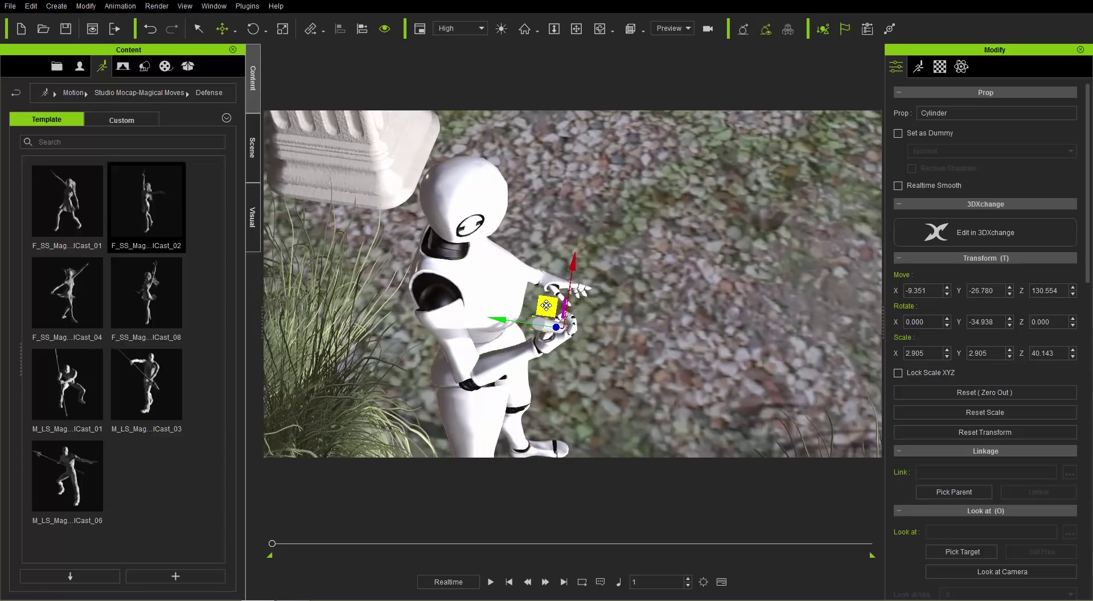
# - Attach the rod to the dummy's right hand bone, CC_Base_R_Hand
pyautogui.moveTo(559, 357); pyautogui.dragTo(554, 200, button='right')
pyautogui.scroll(3, 651, 390)
pyautogui.moveTo(647, 378); pyautogui.dragTo(605, 193, button='middle')
pyautogui.moveTo(614, 256); pyautogui.dragTo(581, 350, button='right')
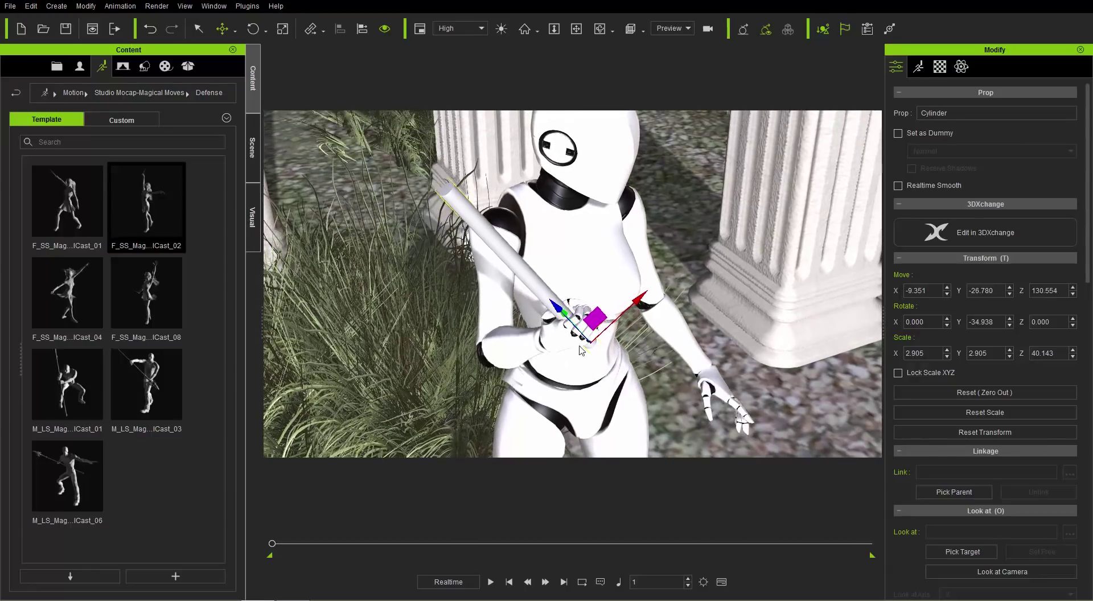
pyautogui.rightClick(539, 295)
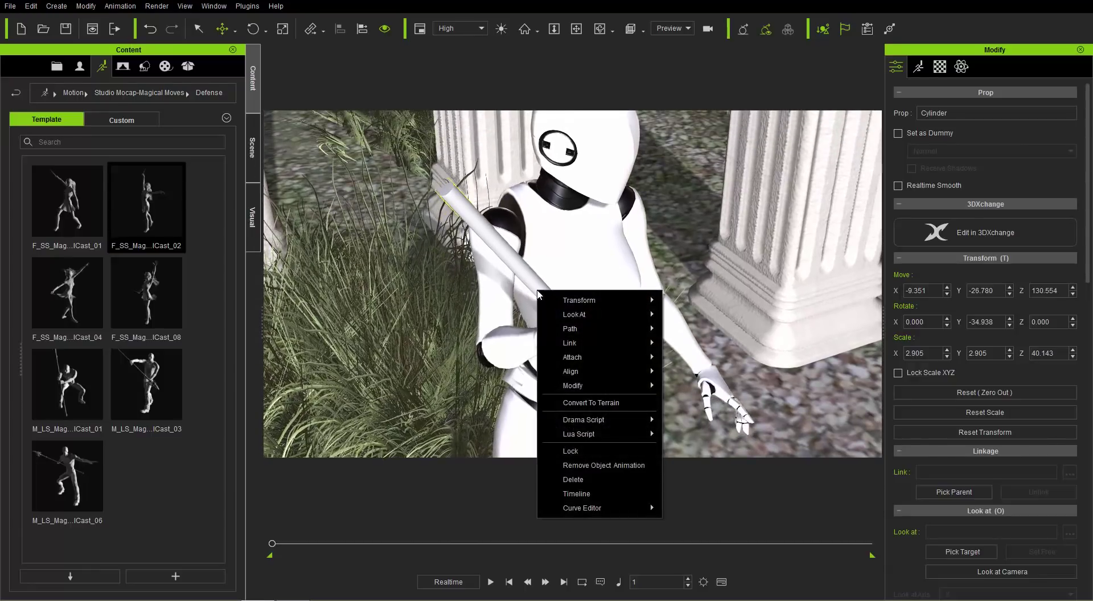
pyautogui.moveTo(596, 358)
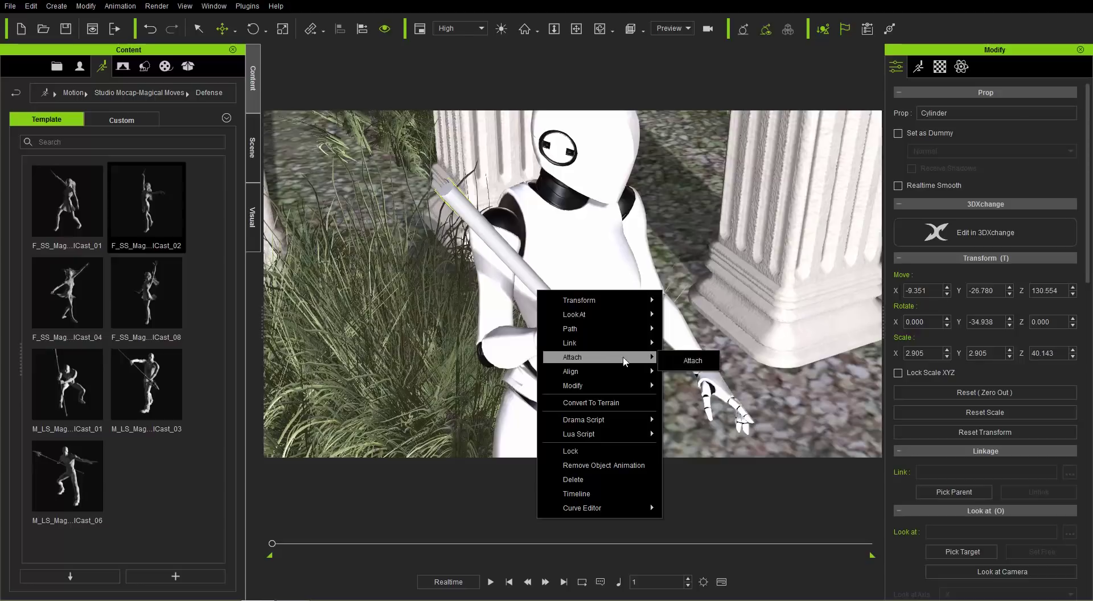
pyautogui.click(690, 360)
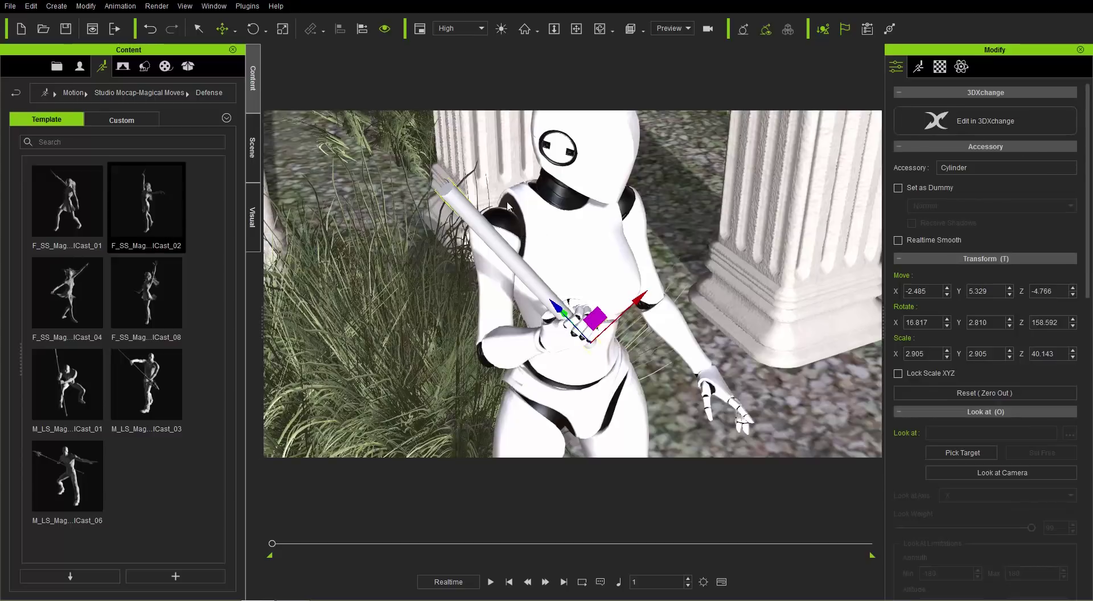
pyautogui.scroll(-6, 1037, 349)
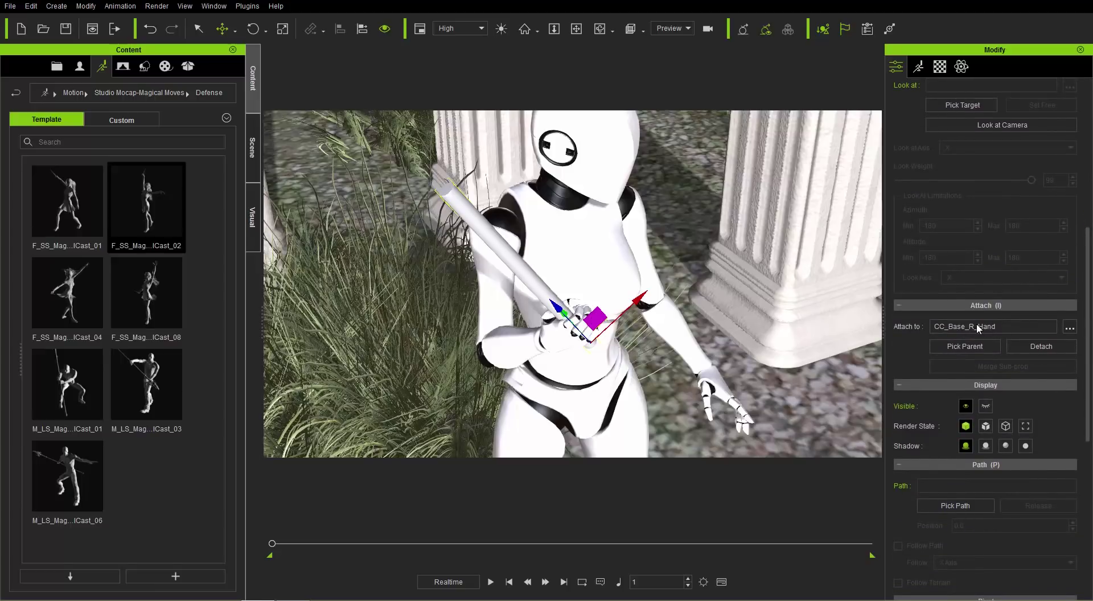
pyautogui.scroll(-3, 601, 285)
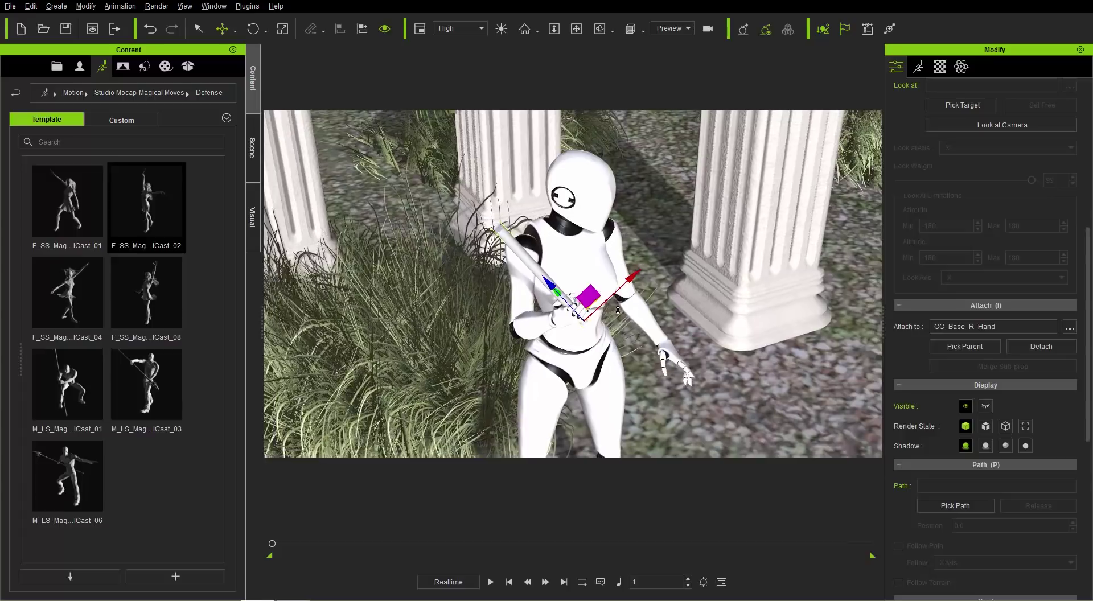
# - Play the magic cast motion with the attached rod and return to the first frame
pyautogui.moveTo(600, 285); pyautogui.dragTo(498, 545, button='middle')
pyautogui.click(493, 580)
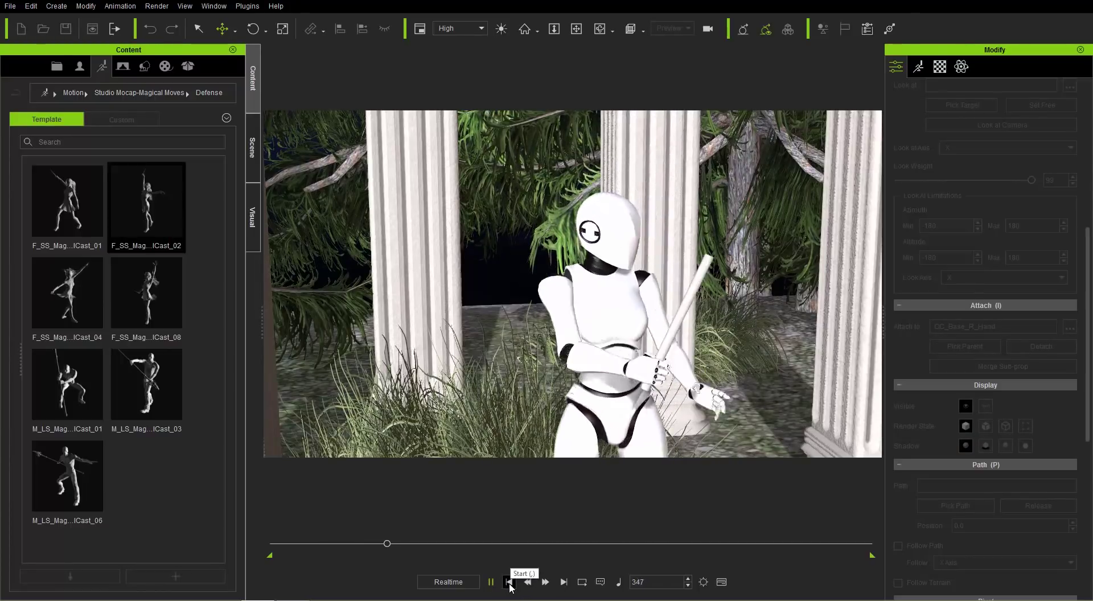
pyautogui.click(509, 582)
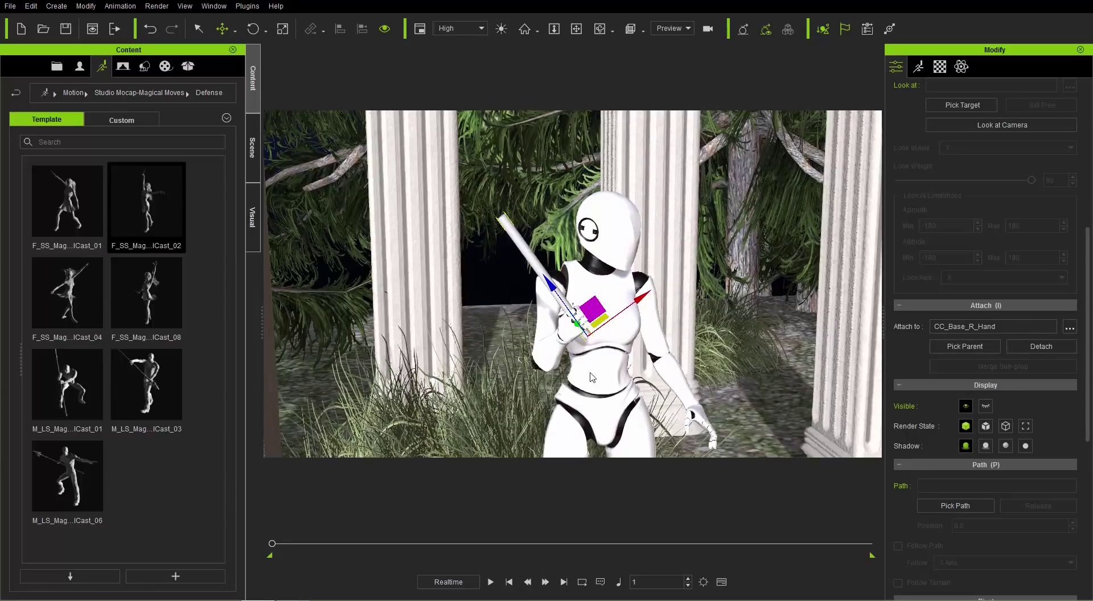
# - Frame the dummy from the thighs up with the rod in view and create a camera from that view
pyautogui.moveTo(644, 400); pyautogui.dragTo(623, 333, button='right')
pyautogui.moveTo(639, 336); pyautogui.dragTo(545, 320, button='middle')
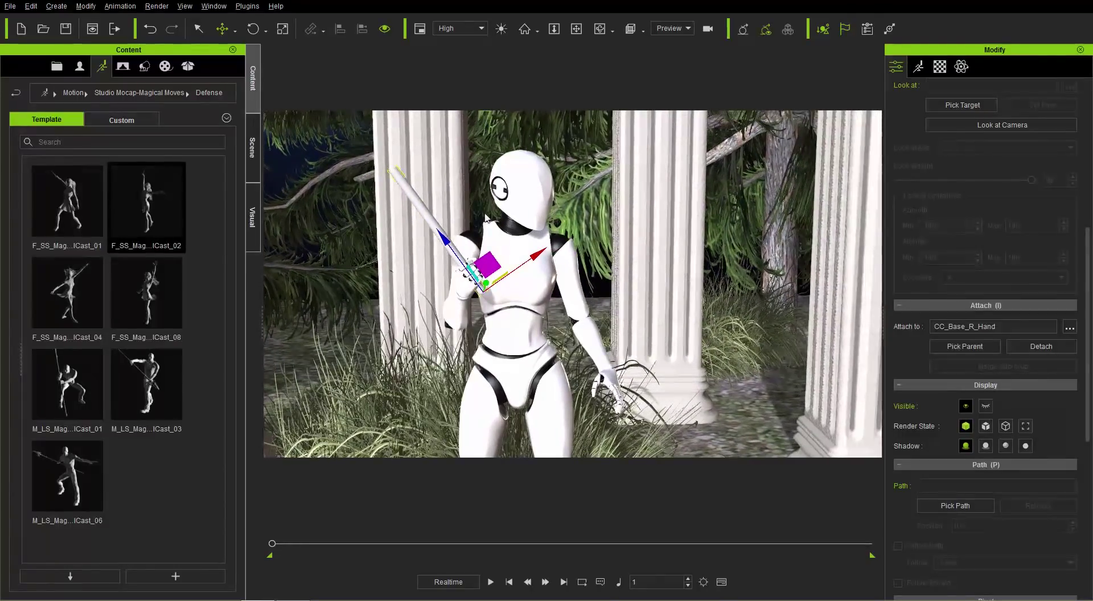
pyautogui.click(54, 7)
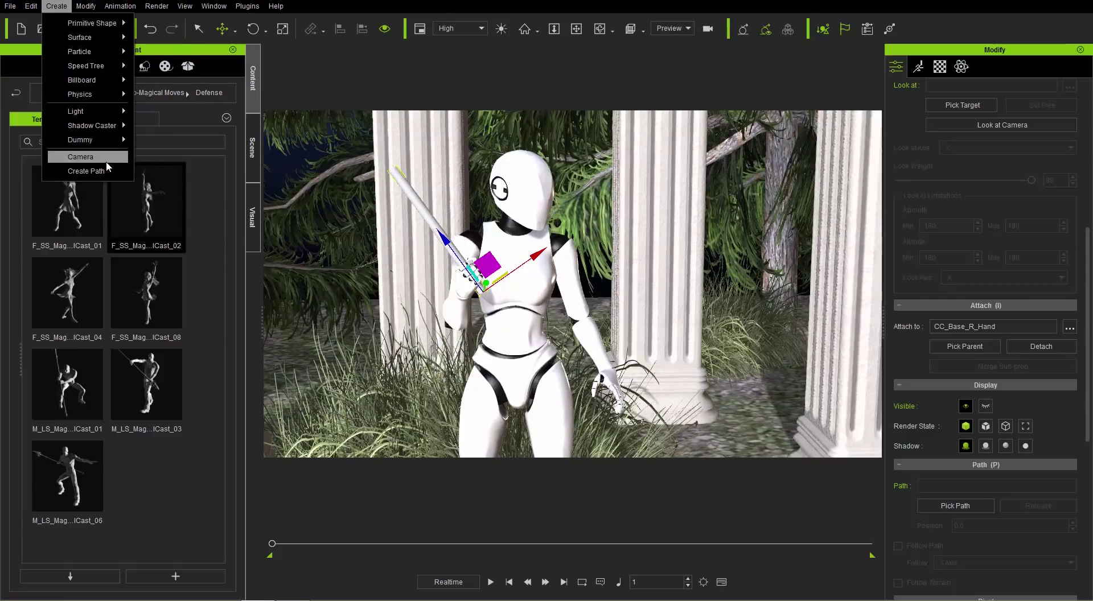
pyautogui.click(80, 157)
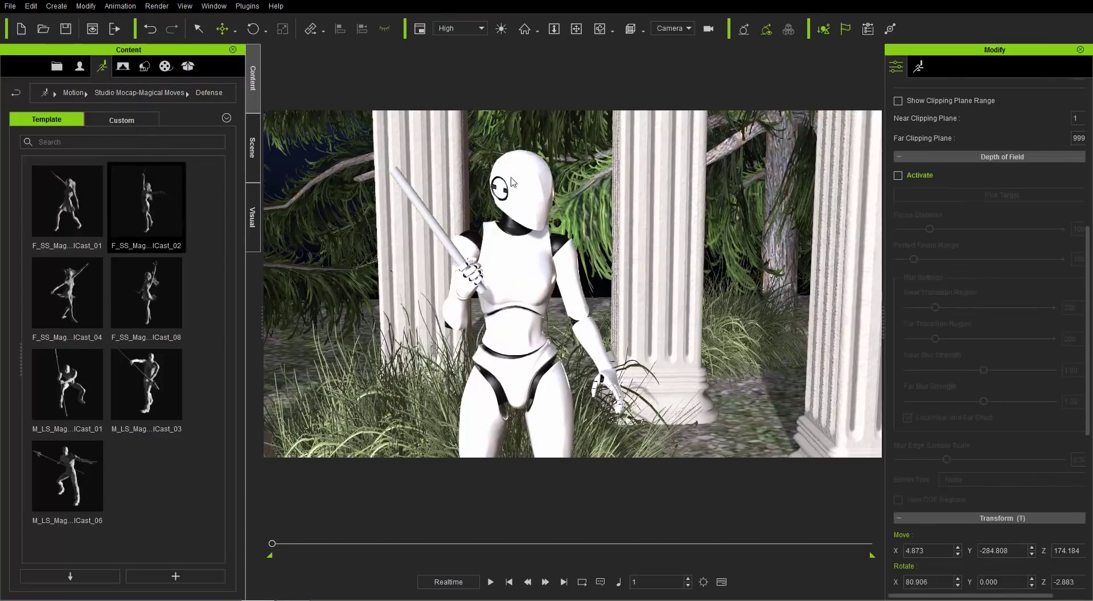
# - Switch back to the Preview camera and pull the view out to survey the dummy among the pillars
pyautogui.click(689, 28)
pyautogui.click(672, 39)
pyautogui.doubleClick(421, 297)
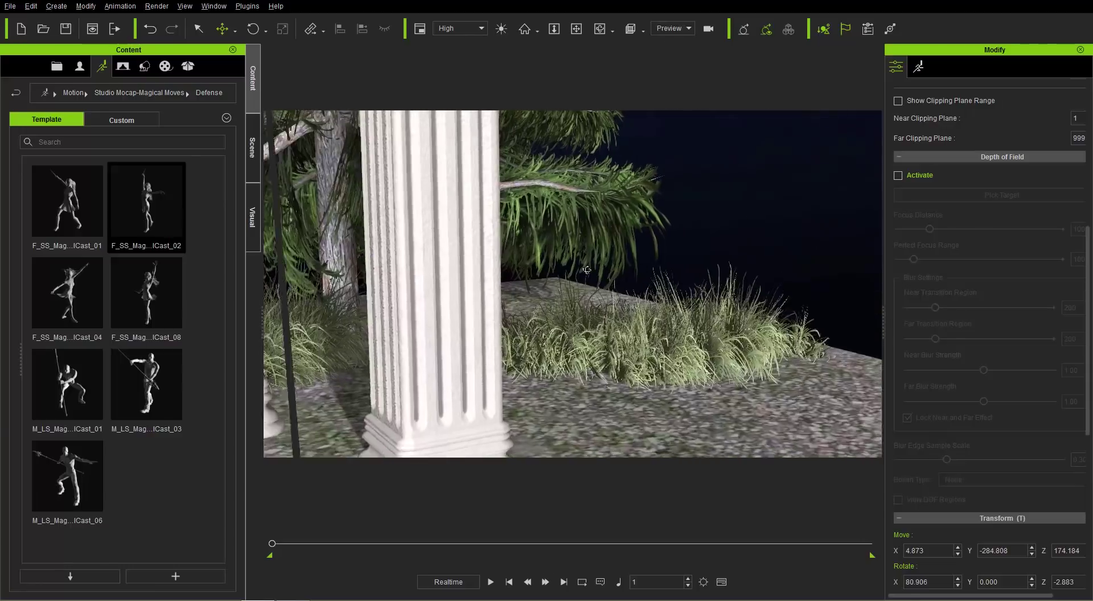
pyautogui.keyDown('alt'); pyautogui.moveTo(449, 292); pyautogui.dragTo(583, 350, button='right'); pyautogui.keyUp('alt')
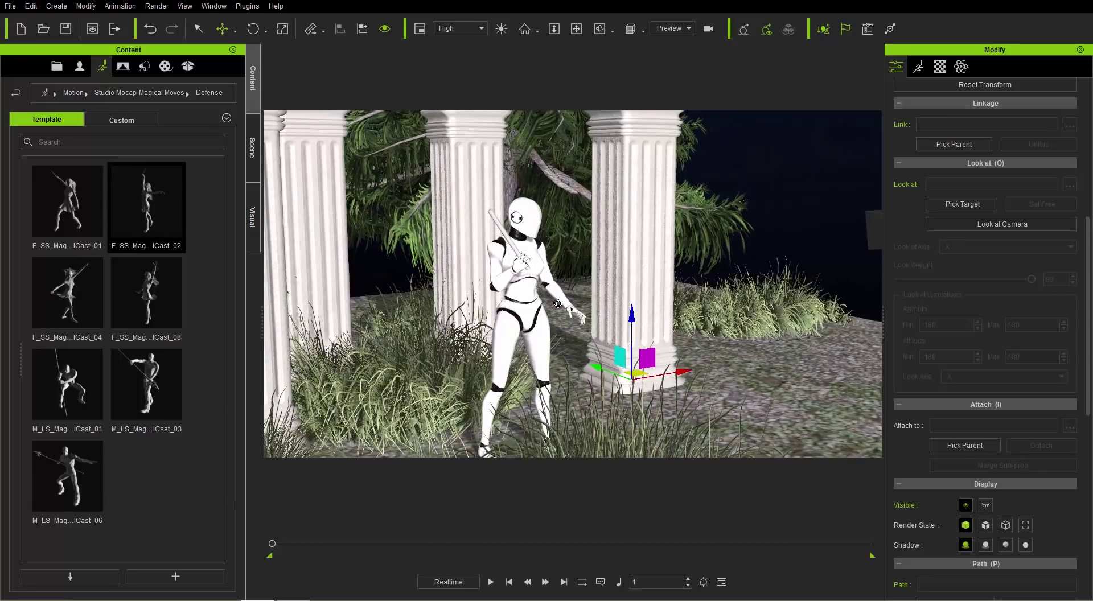
# - Open the Mini Viewport as a floating window and enlarge it over the scene
pyautogui.press('F7')
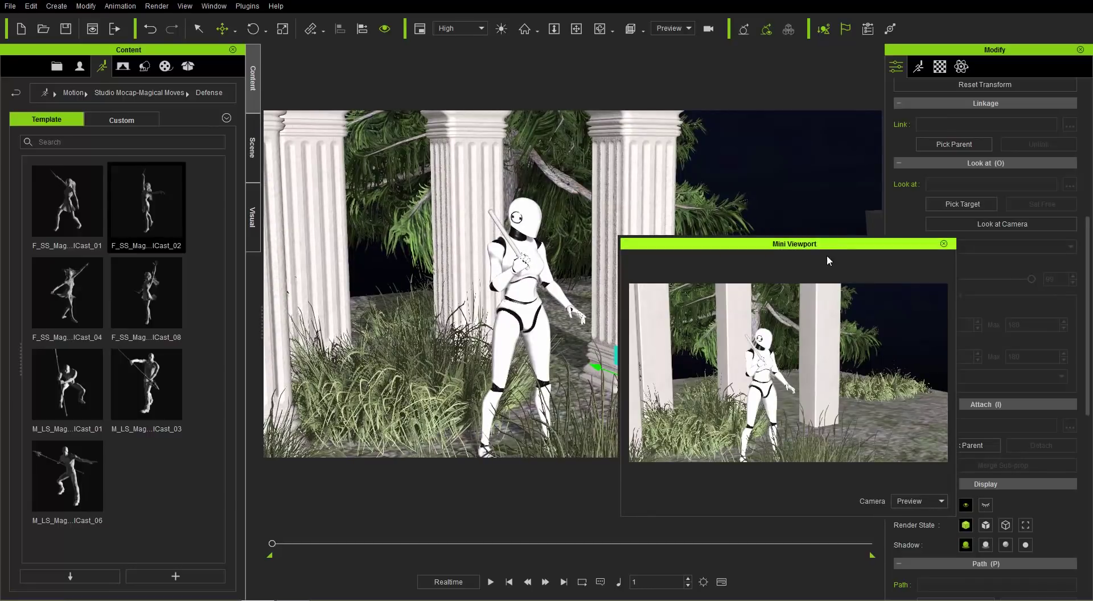
pyautogui.moveTo(844, 244); pyautogui.dragTo(904, 88)
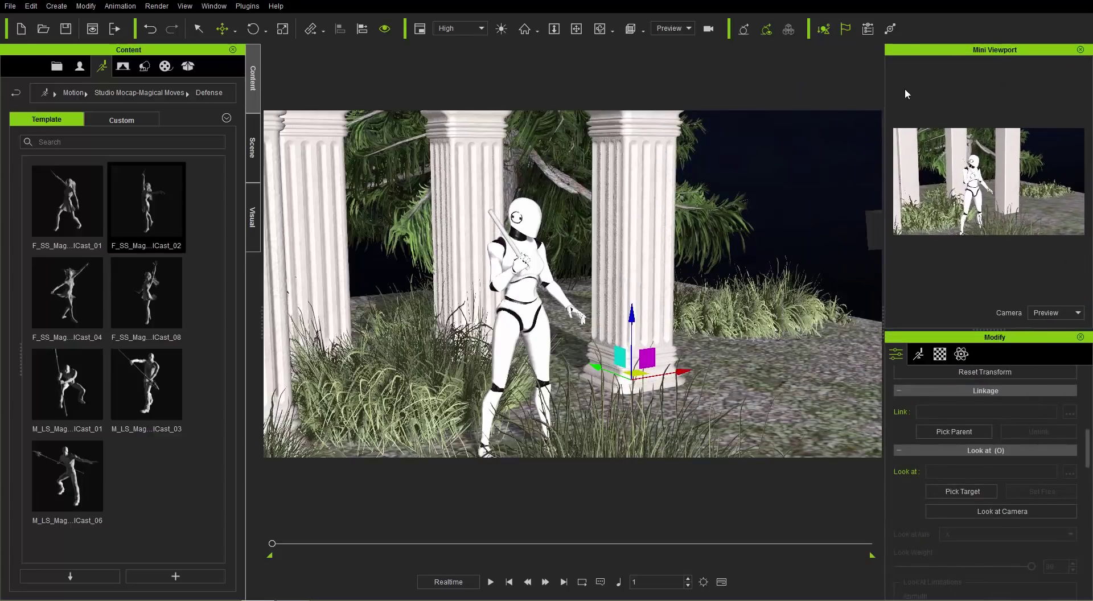
pyautogui.moveTo(993, 51); pyautogui.dragTo(778, 89)
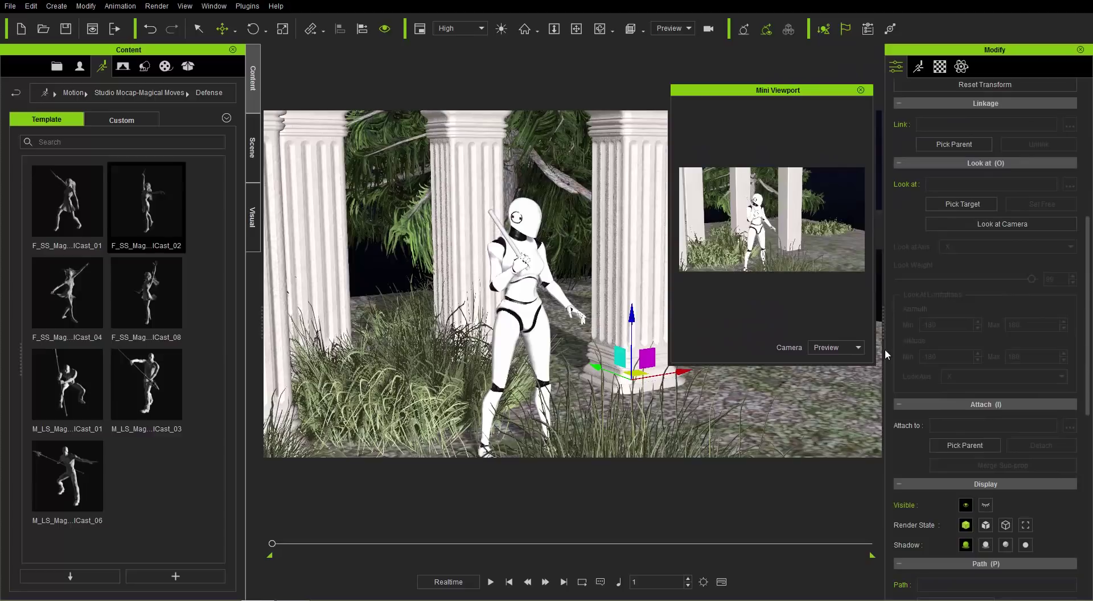
pyautogui.moveTo(911, 309); pyautogui.dragTo(1036, 285)
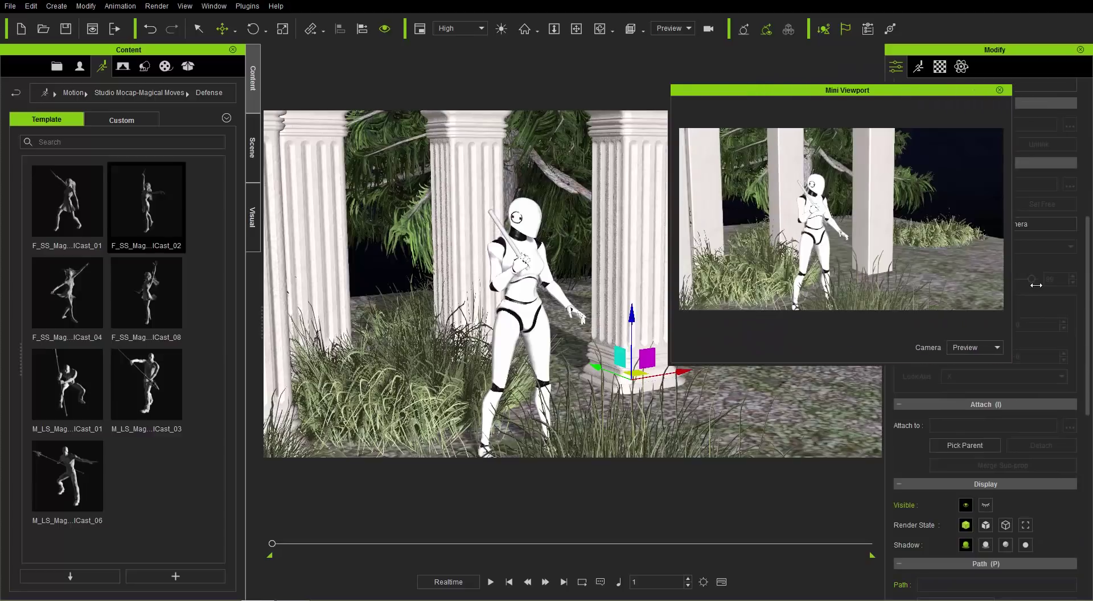
# - Show the new camera's view in the Mini Viewport, compare it with the scene, and close the Mini Viewport
pyautogui.click(995, 347)
pyautogui.click(971, 368)
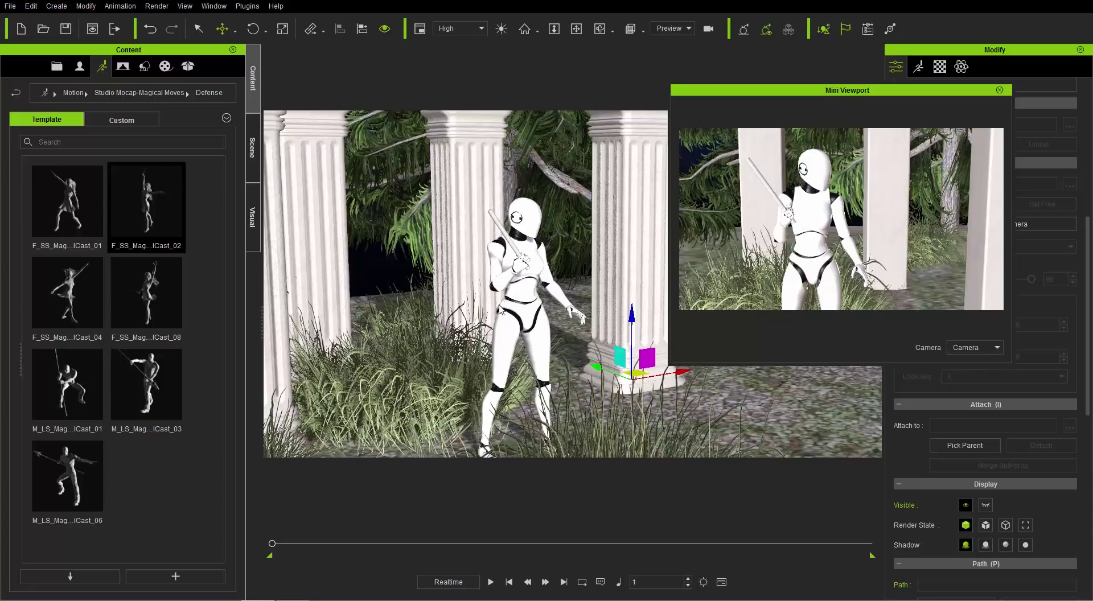
pyautogui.moveTo(382, 276); pyautogui.dragTo(476, 266, button='right')
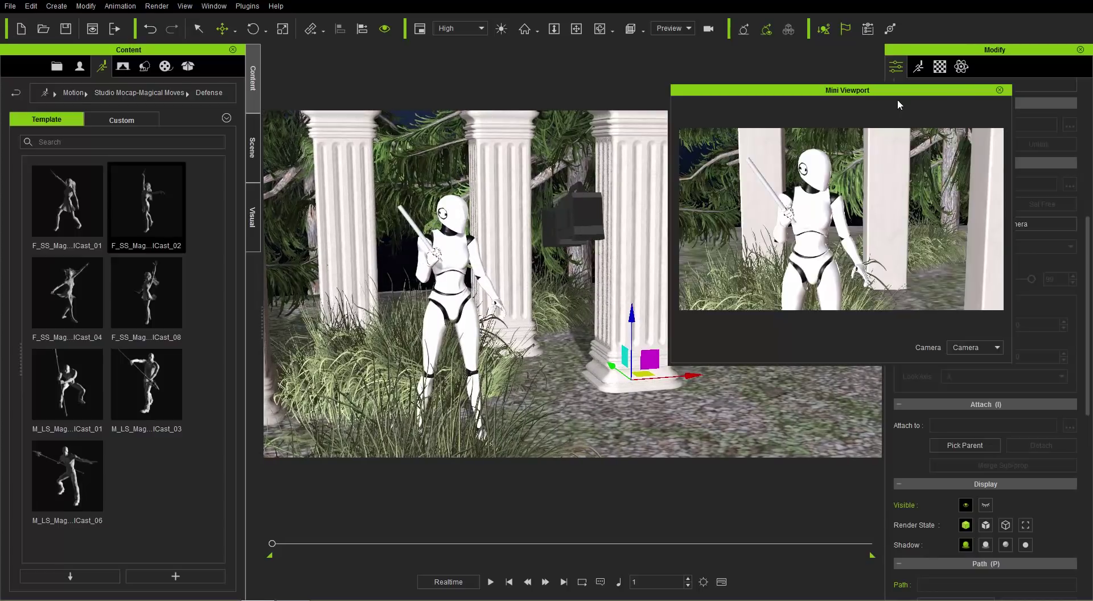
pyautogui.click(1000, 91)
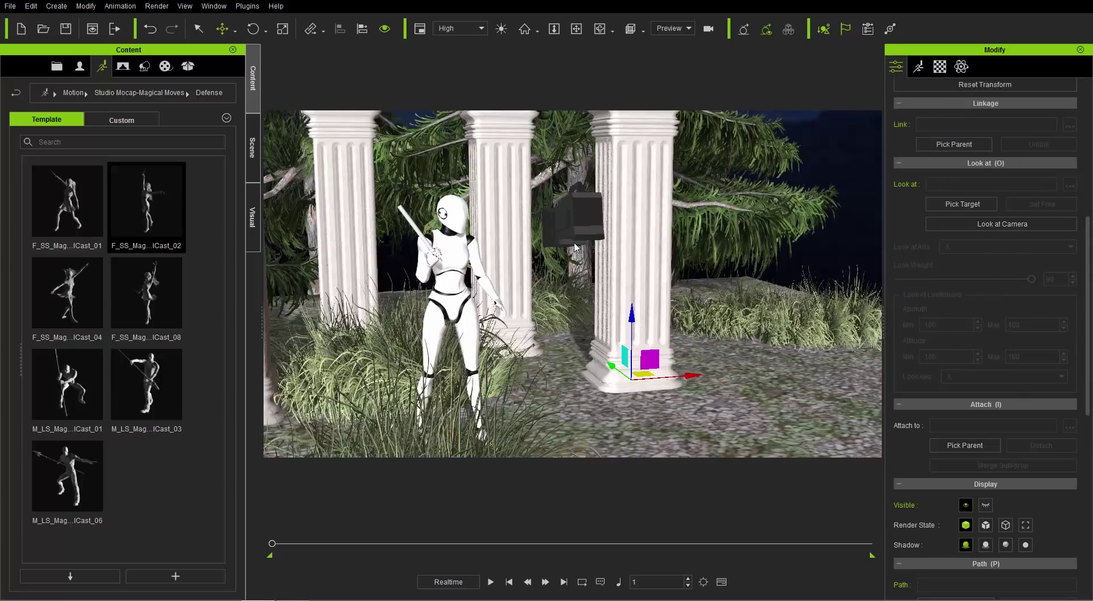
# - Switch the main view to the new camera and reframe it closer on the dummy's upper body and rod
pyautogui.click(681, 28)
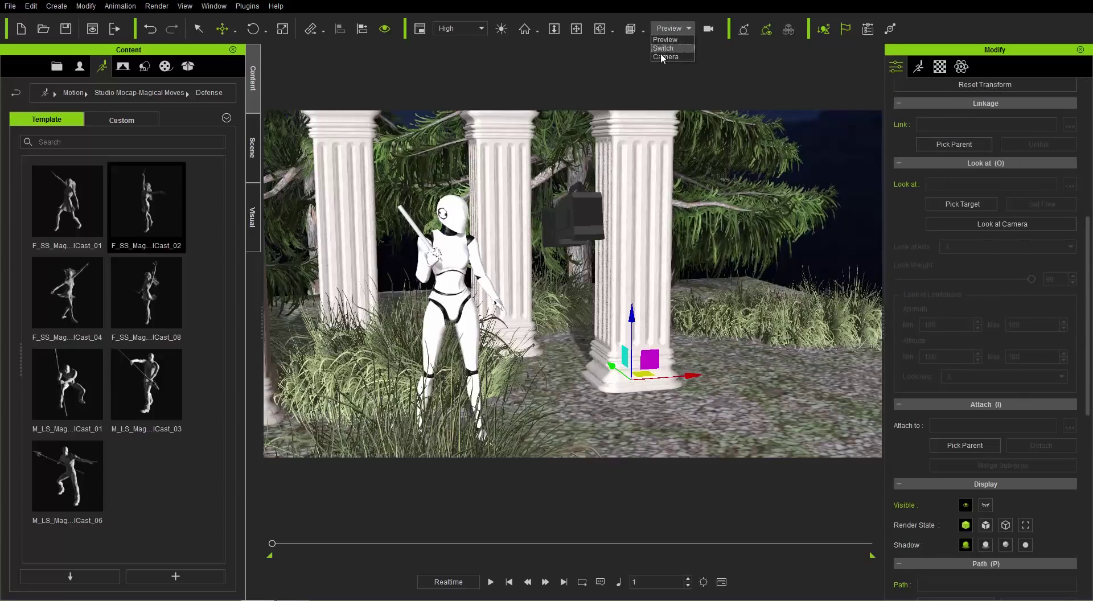
pyautogui.click(663, 56)
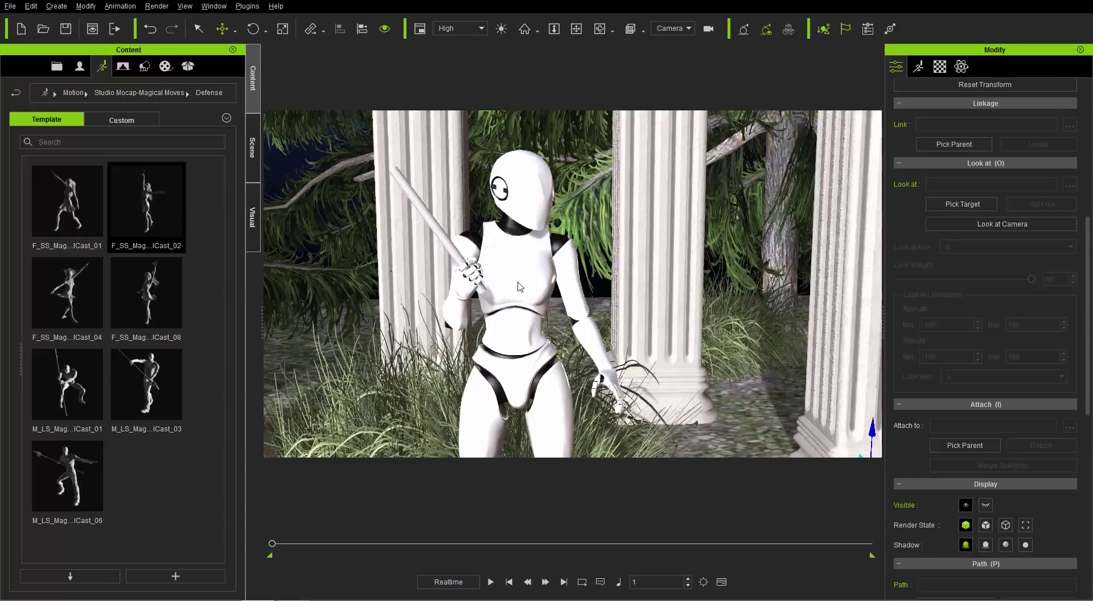
pyautogui.scroll(3, 566, 298)
pyautogui.scroll(3, 565, 298)
pyautogui.keyDown('alt'); pyautogui.moveTo(608, 274); pyautogui.dragTo(523, 277, button='right'); pyautogui.keyUp('alt')
pyautogui.click(516, 261)
pyautogui.keyDown('alt'); pyautogui.moveTo(529, 276); pyautogui.dragTo(572, 273); pyautogui.keyUp('alt')
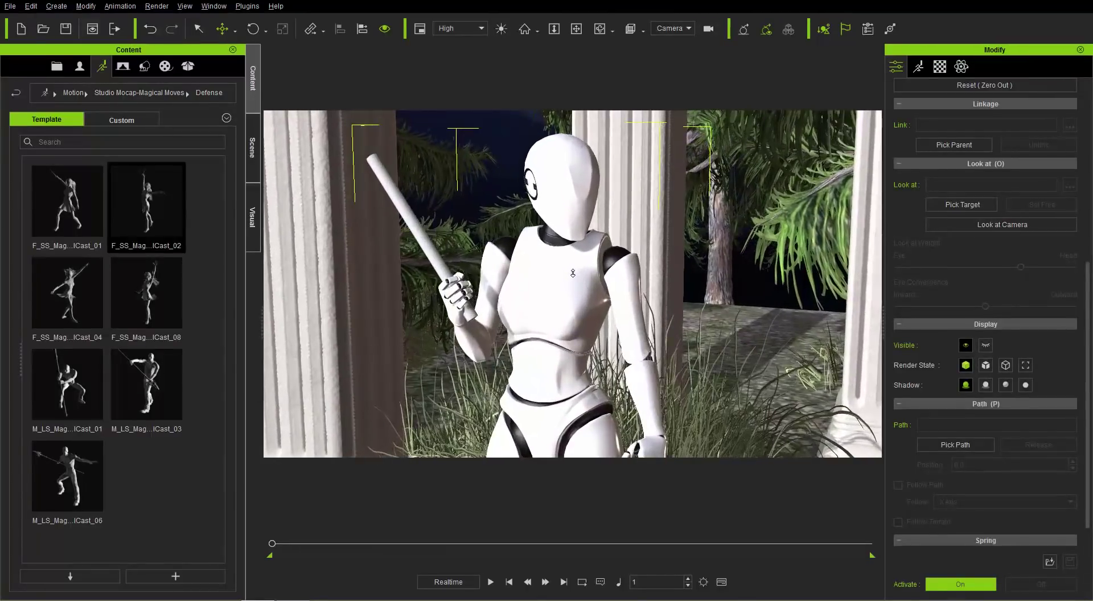
pyautogui.keyDown('alt'); pyautogui.moveTo(658, 300); pyautogui.dragTo(596, 298, button='right'); pyautogui.keyUp('alt')
pyautogui.moveTo(596, 298)
pyautogui.keyDown('alt'); pyautogui.mouseDown()
pyautogui.moveTo(592, 313)
pyautogui.moveTo(615, 292)
pyautogui.mouseUp(); pyautogui.keyUp('alt')
pyautogui.moveTo(615, 293); pyautogui.dragTo(612, 294, button='middle')
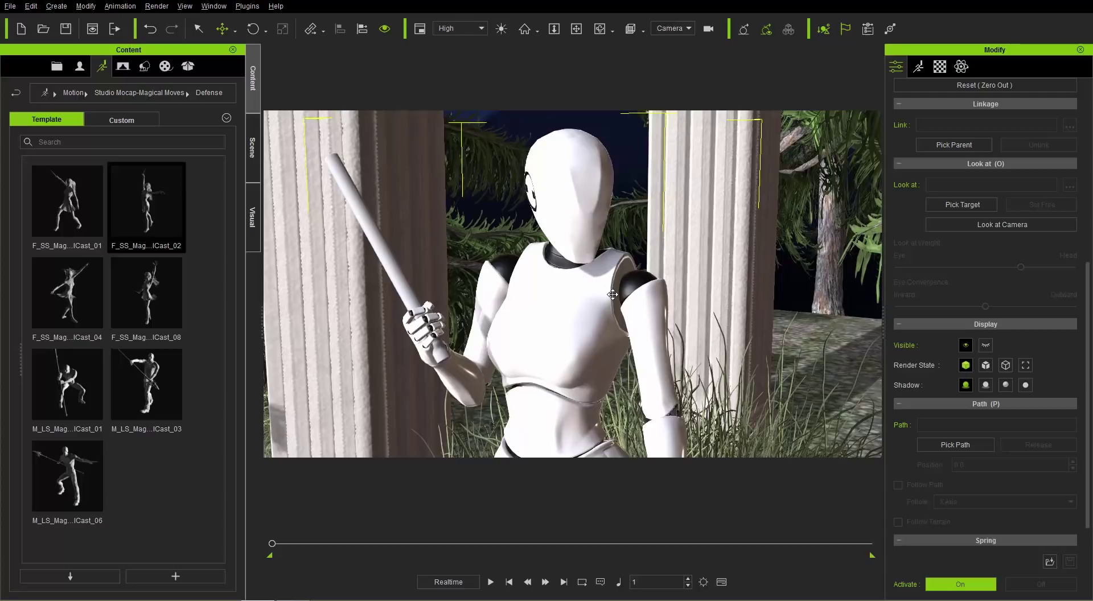
# - Play the motion through the new camera and pause it at frame 438
pyautogui.click(491, 582)
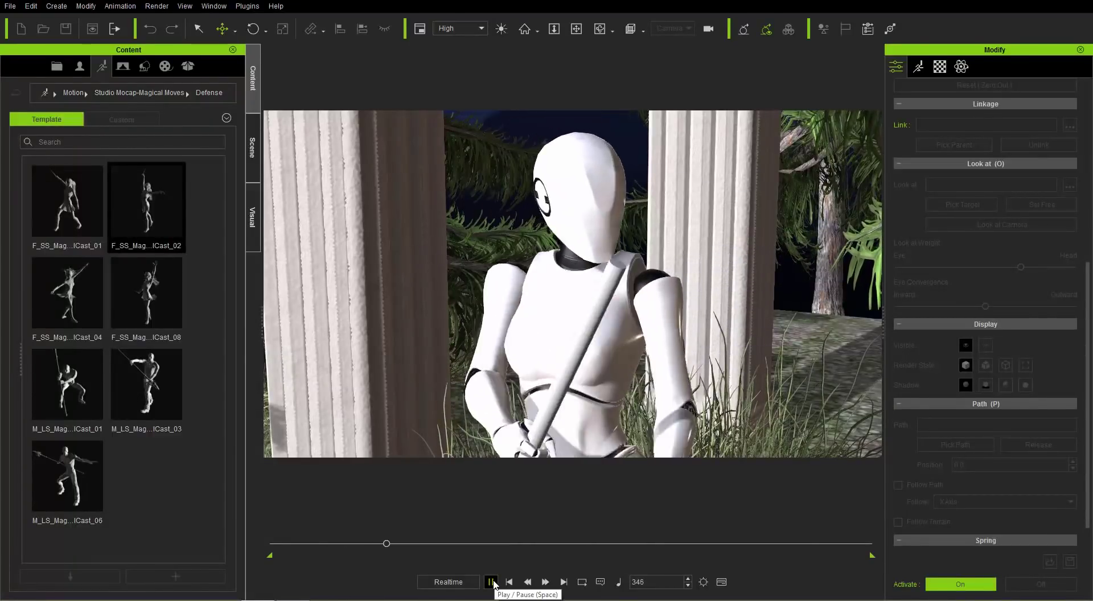
pyautogui.click(491, 582)
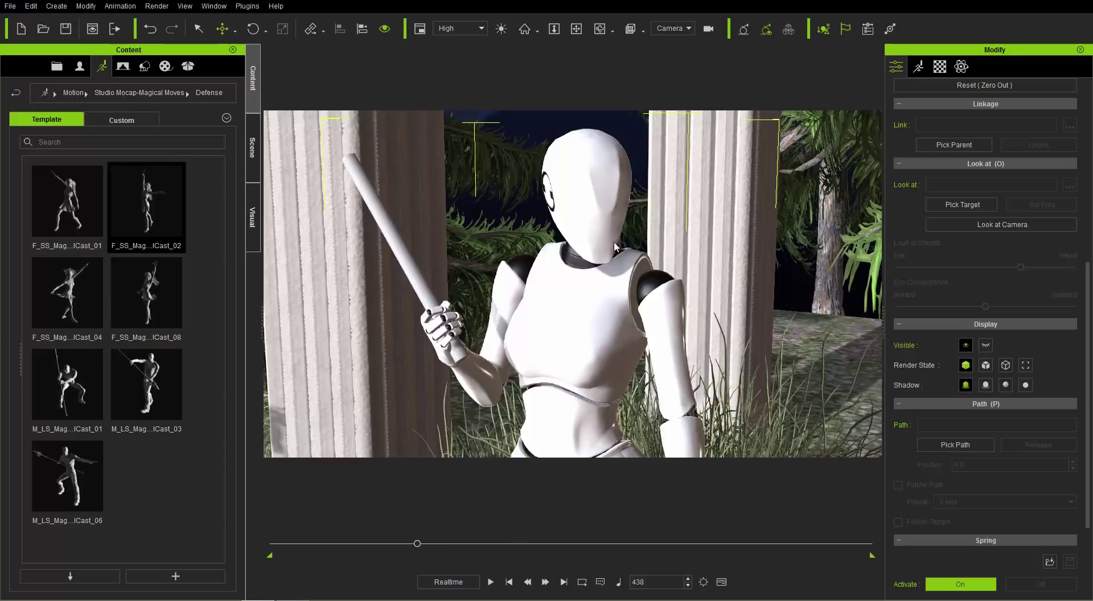
# - Reframe the camera at frame 438 to a wide shot of the whole dummy standing among the four pillars
pyautogui.keyDown('alt'); pyautogui.moveTo(614, 247); pyautogui.dragTo(626, 340); pyautogui.keyUp('alt')
pyautogui.keyDown('alt'); pyautogui.moveTo(629, 333); pyautogui.dragTo(698, 319, button='right'); pyautogui.keyUp('alt')
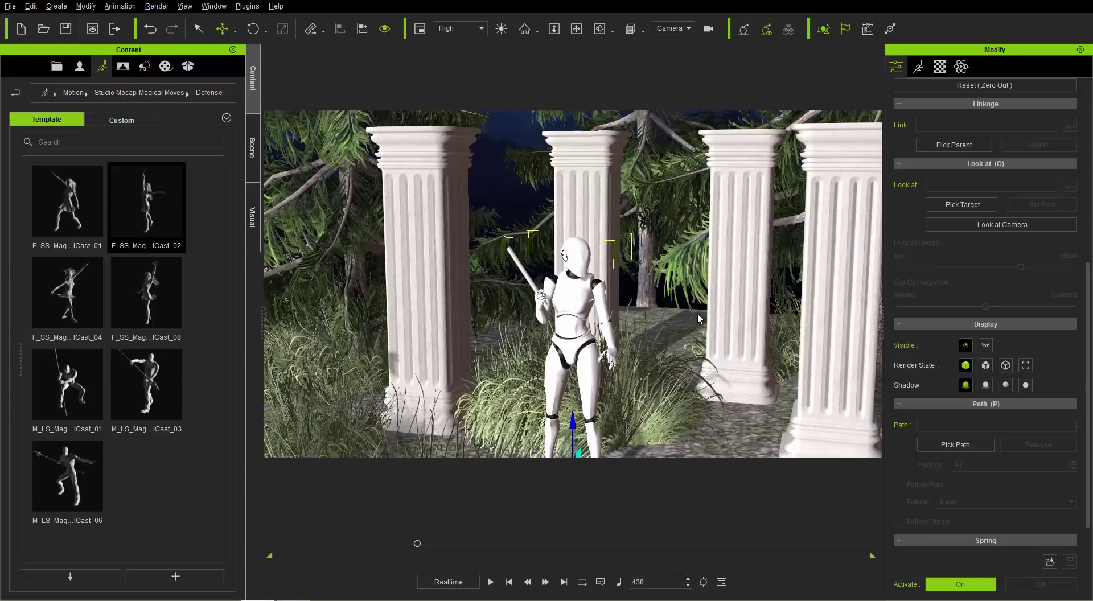
pyautogui.moveTo(698, 319)
pyautogui.keyDown('alt'); pyautogui.mouseDown()
pyautogui.moveTo(660, 320)
pyautogui.moveTo(657, 298)
pyautogui.moveTo(675, 296)
pyautogui.moveTo(678, 325)
pyautogui.mouseUp(); pyautogui.keyUp('alt')
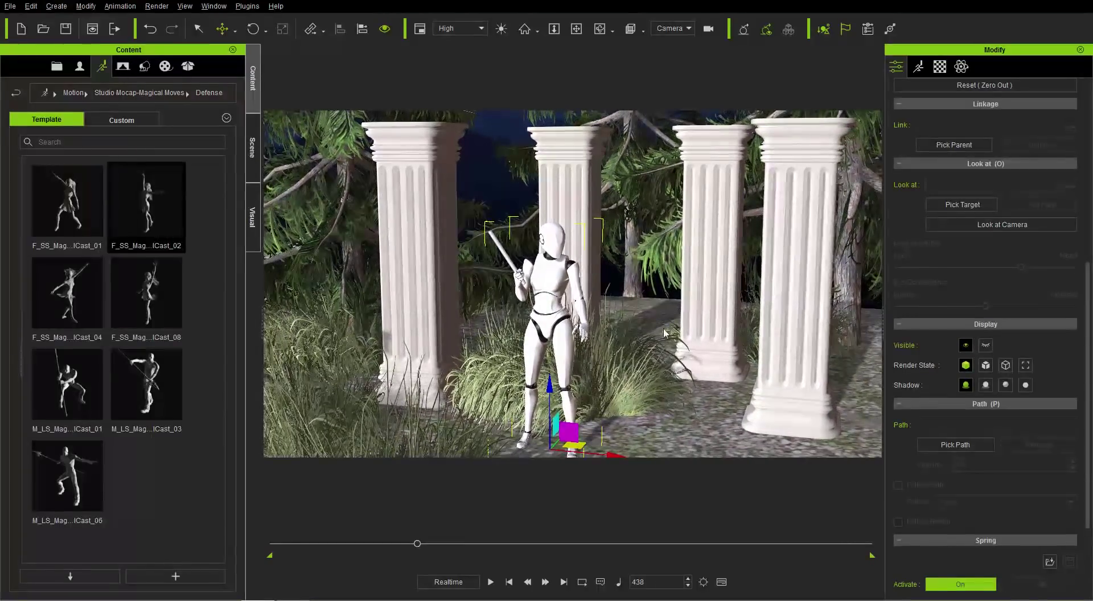
pyautogui.keyDown('alt'); pyautogui.moveTo(678, 325); pyautogui.dragTo(701, 324, button='right'); pyautogui.keyUp('alt')
pyautogui.keyDown('alt'); pyautogui.moveTo(681, 309); pyautogui.dragTo(682, 313); pyautogui.keyUp('alt')
pyautogui.moveTo(653, 260)
pyautogui.keyDown('alt'); pyautogui.mouseDown()
pyautogui.moveTo(656, 269)
pyautogui.moveTo(655, 246)
pyautogui.moveTo(655, 255)
pyautogui.mouseUp(); pyautogui.keyUp('alt')
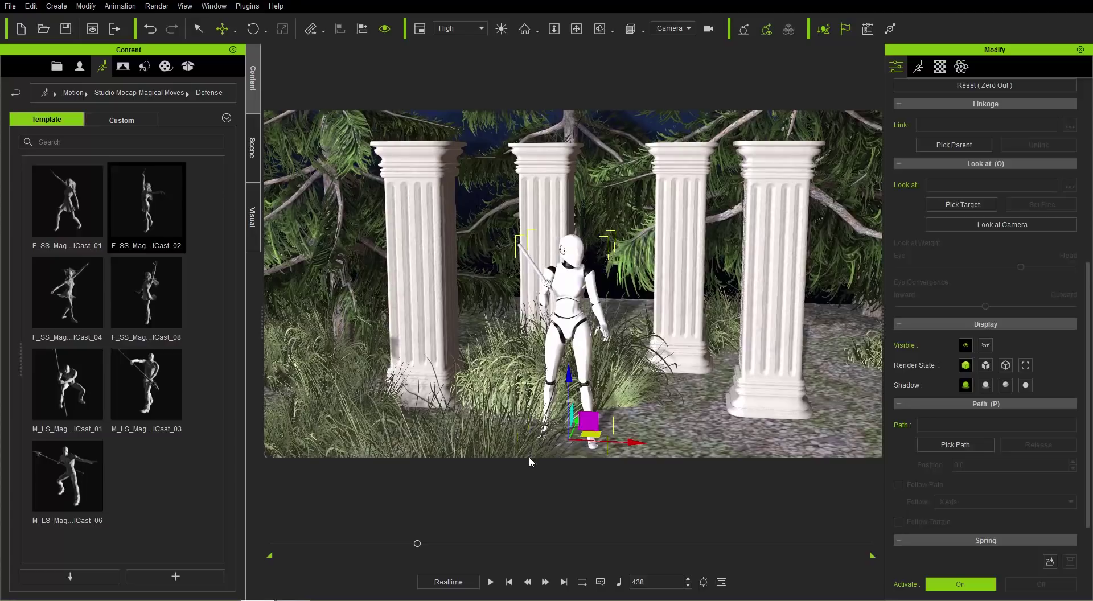
# - Open the Timeline and limit its track list to the Camera, removing the Project and Motion_Dummy_Female tracks
pyautogui.press('F3')
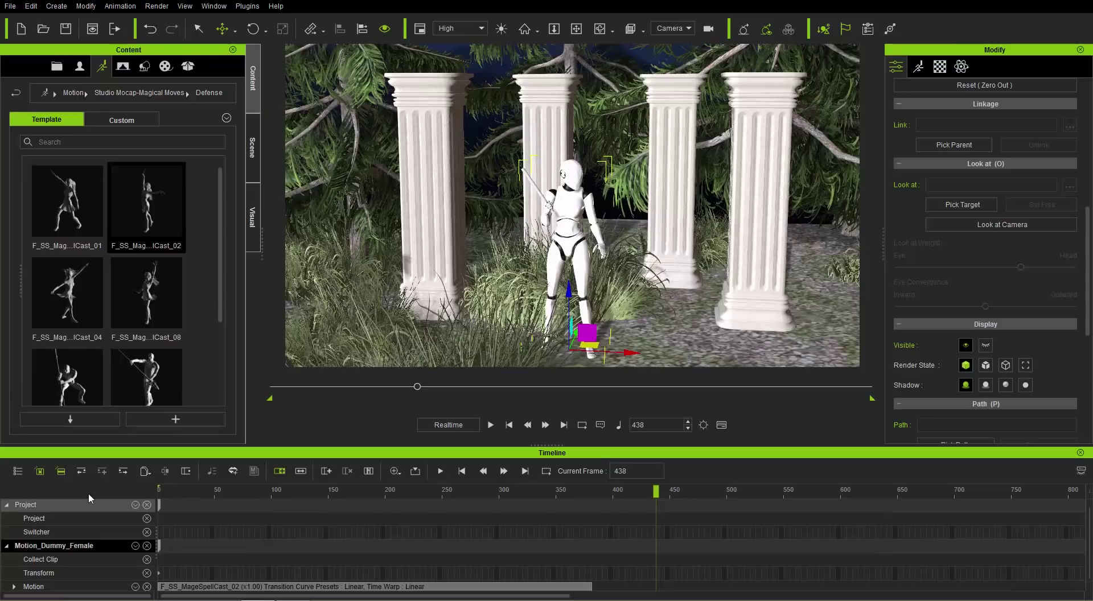
pyautogui.click(18, 474)
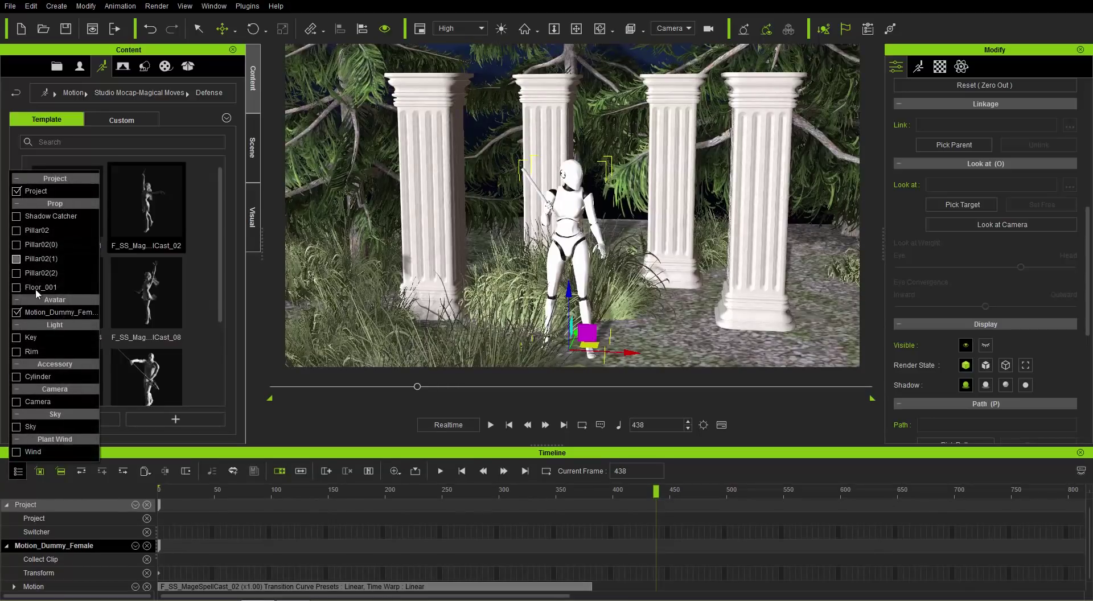
pyautogui.click(167, 456)
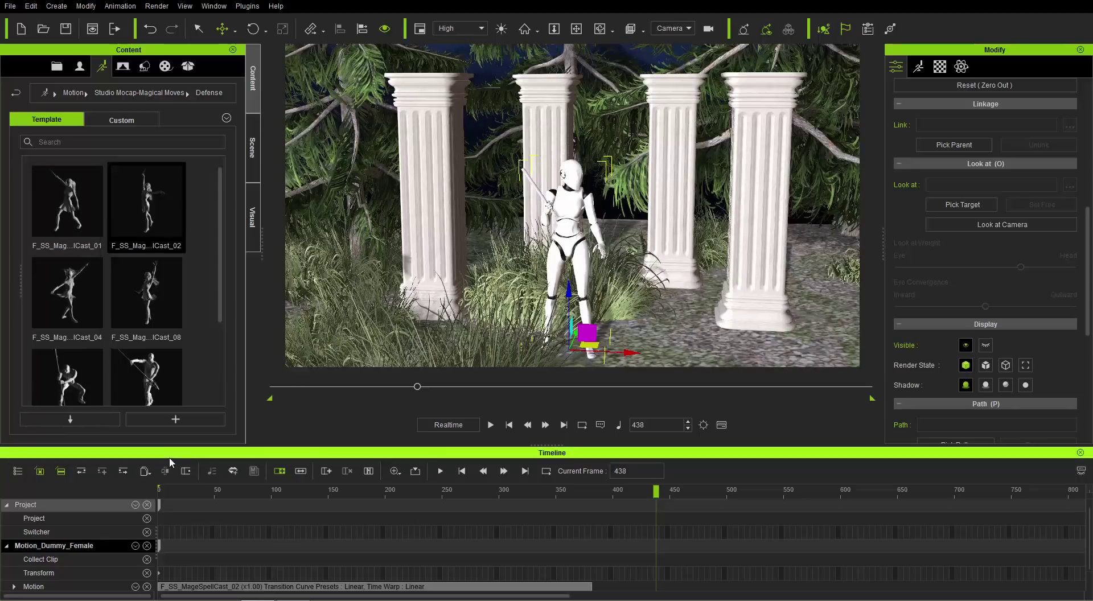
pyautogui.click(148, 505)
pyautogui.click(147, 505)
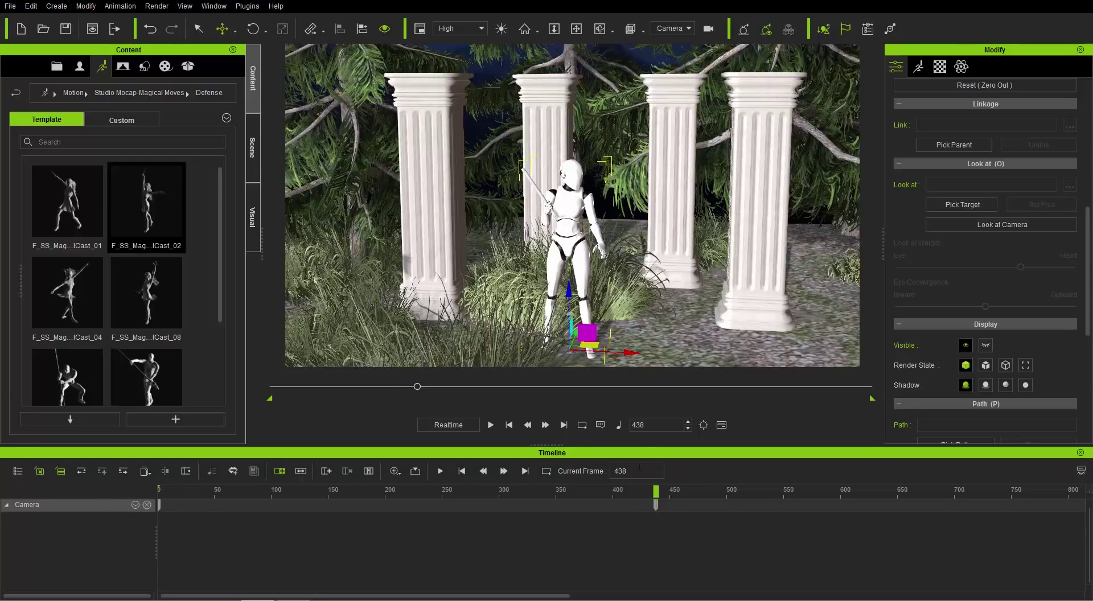
# - Expand the Camera entry in the Timeline and show its Transform track
pyautogui.click(8, 505)
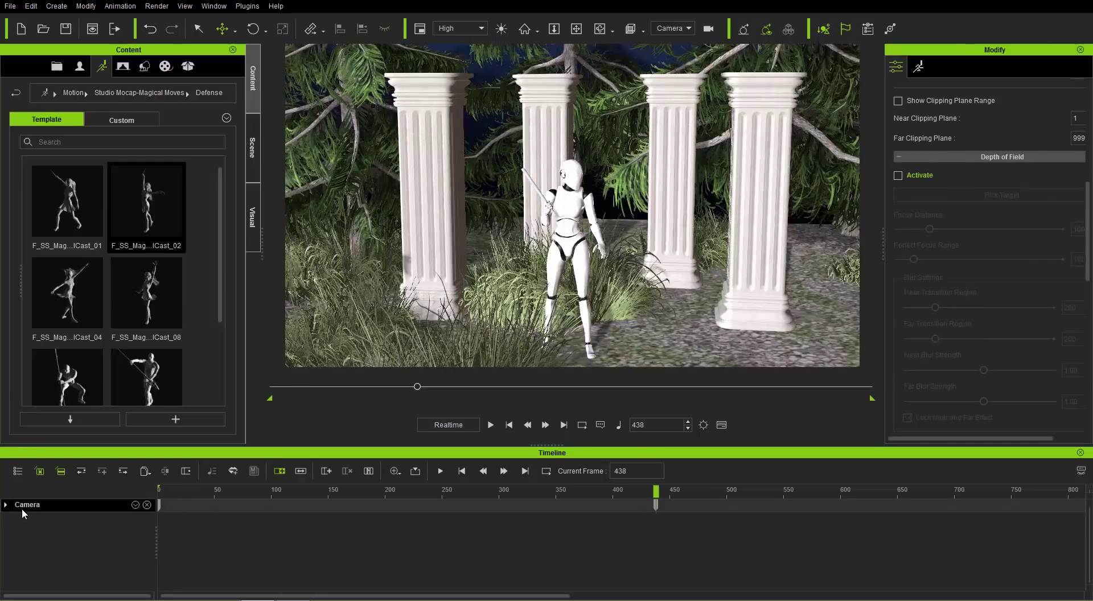
pyautogui.click(135, 505)
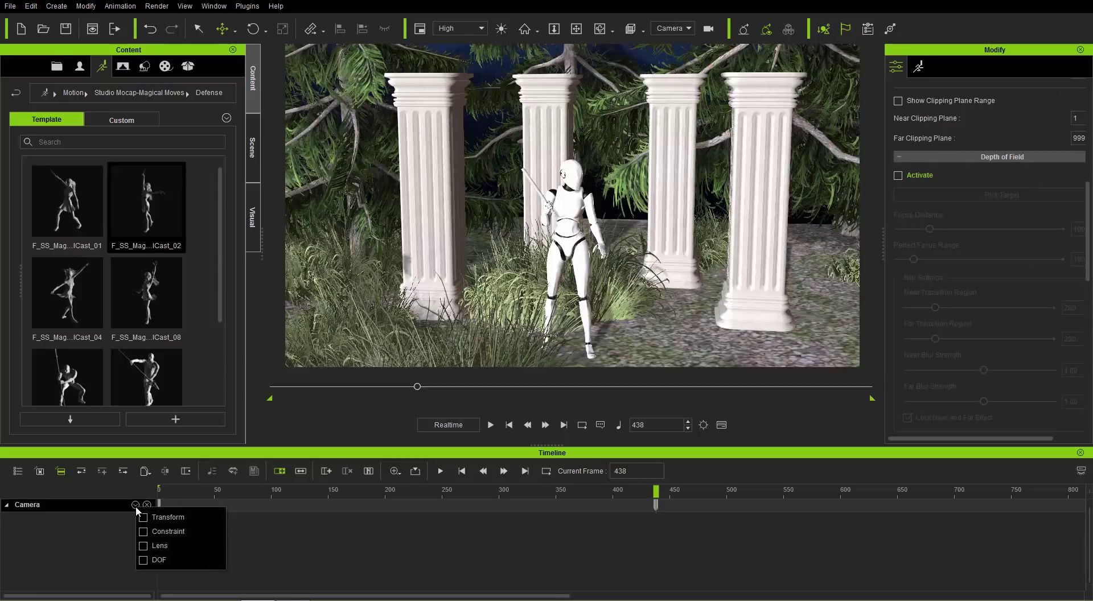
pyautogui.click(144, 517)
pyautogui.click(239, 451)
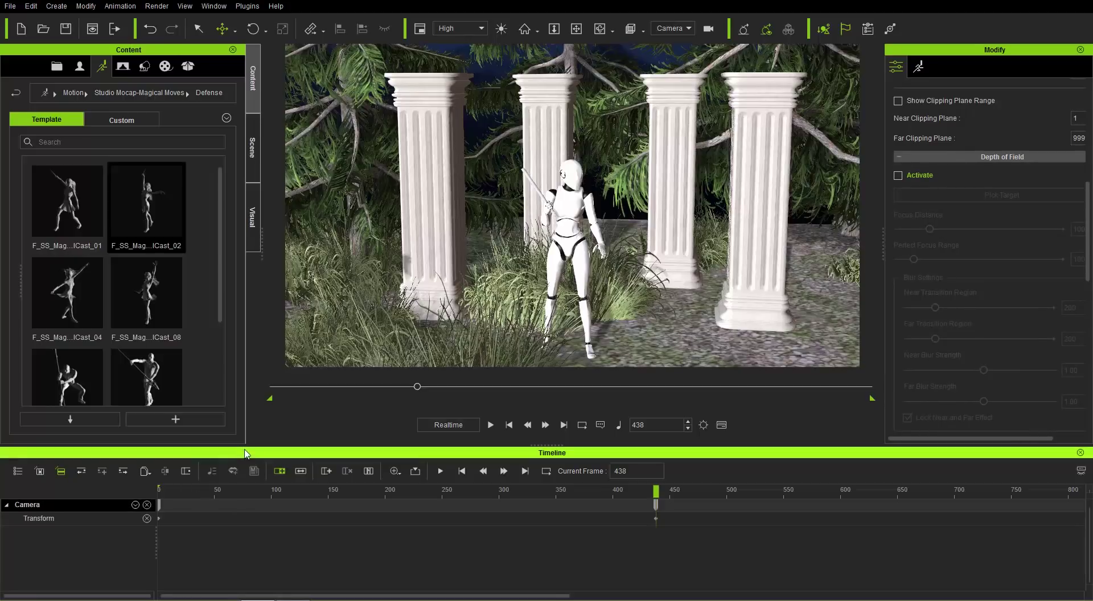
# - Move the camera's end transform key to frame 374, scrub through the camera move, and close the Timeline
pyautogui.moveTo(205, 489); pyautogui.dragTo(585, 462)
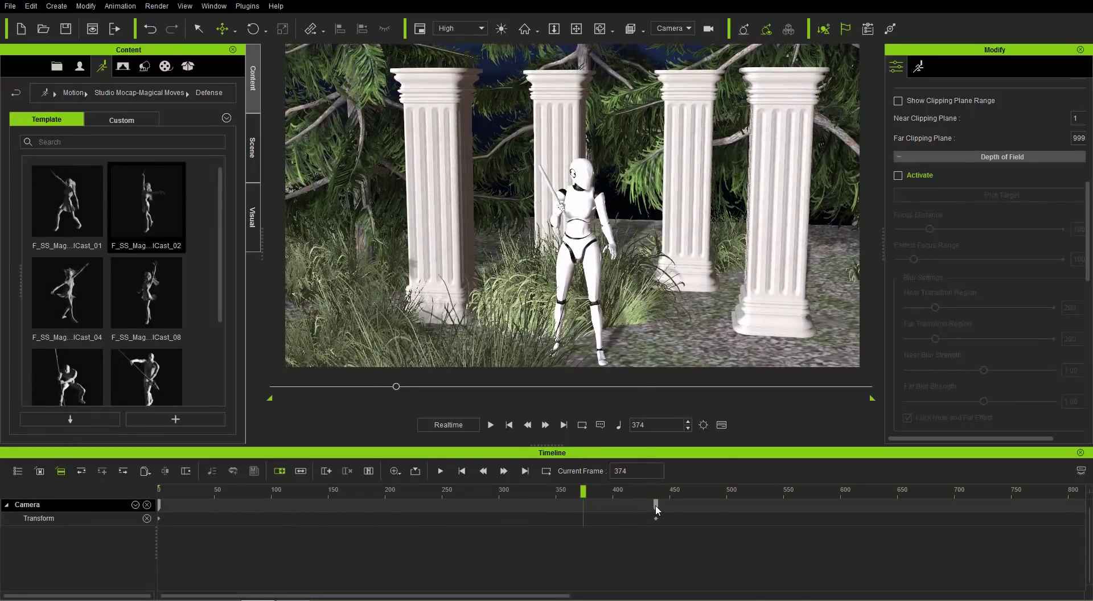
pyautogui.moveTo(656, 509); pyautogui.dragTo(653, 511)
pyautogui.moveTo(582, 491); pyautogui.dragTo(153, 487)
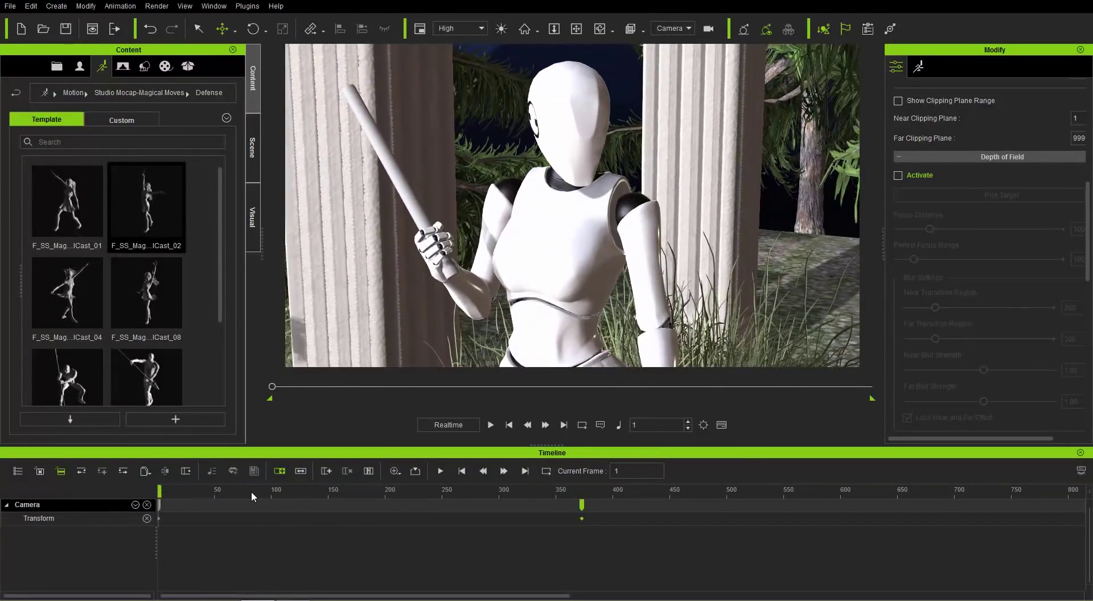
pyautogui.moveTo(223, 487); pyautogui.dragTo(440, 491)
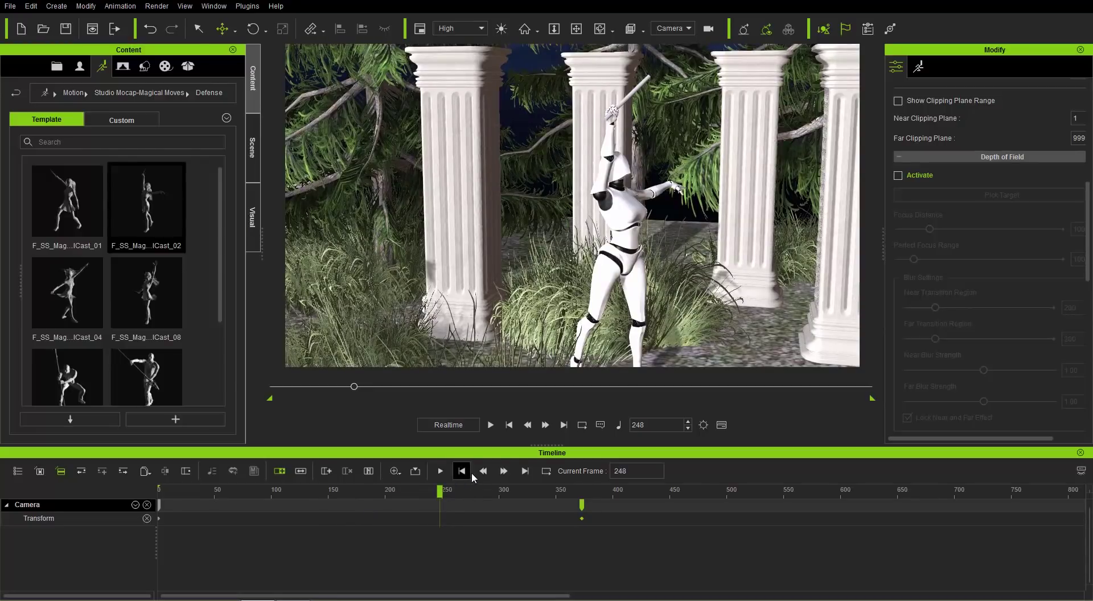
pyautogui.click(1079, 453)
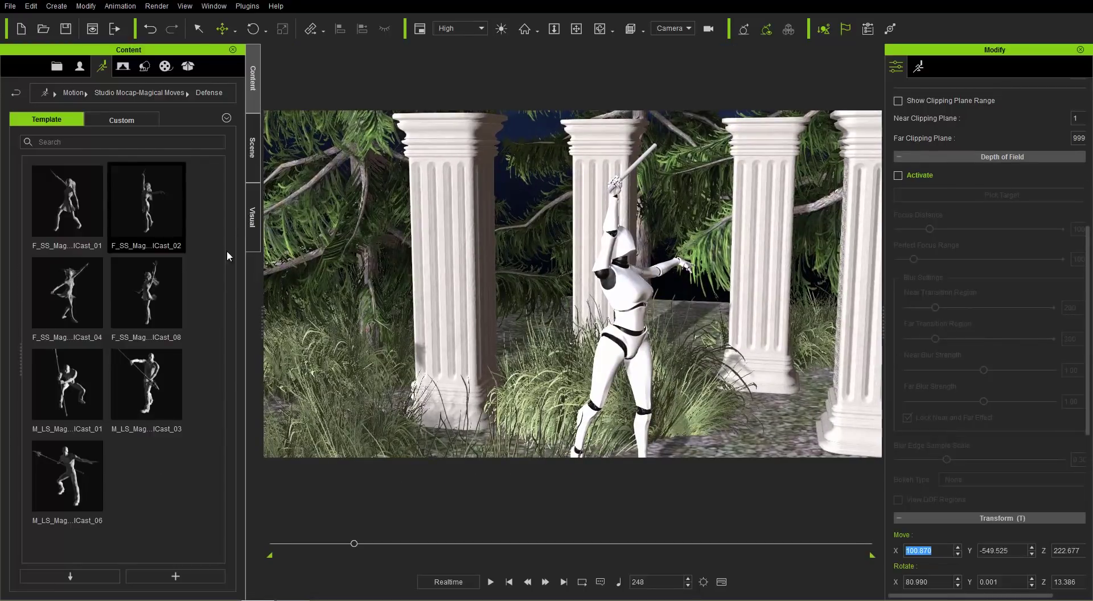
# - Collapse the long object groups in the scene list and switch off the Key and Rim lights
pyautogui.click(252, 146)
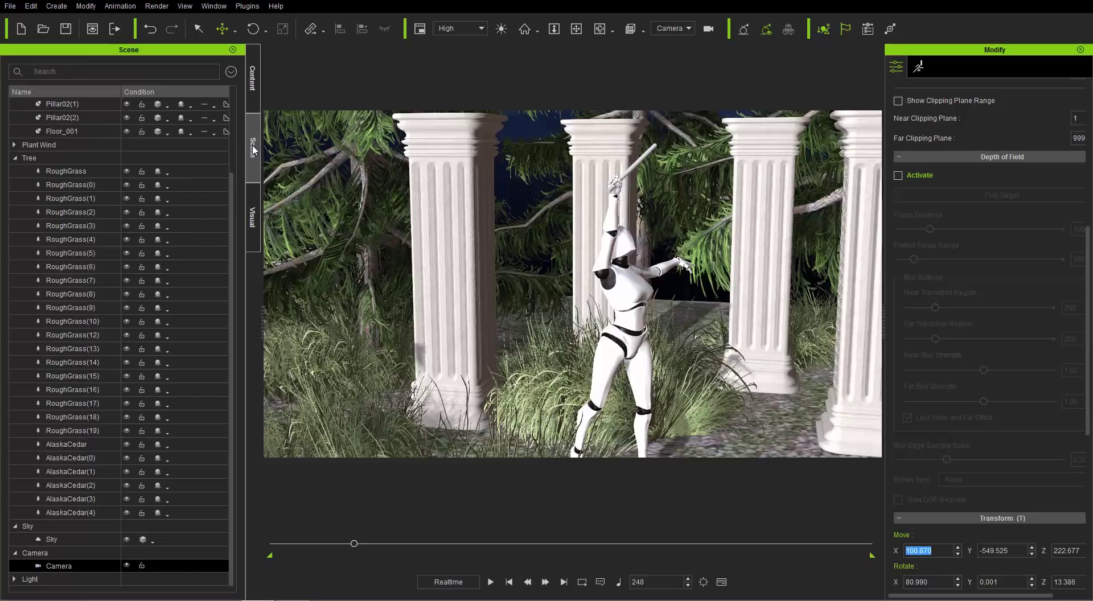
pyautogui.click(15, 158)
pyautogui.click(14, 145)
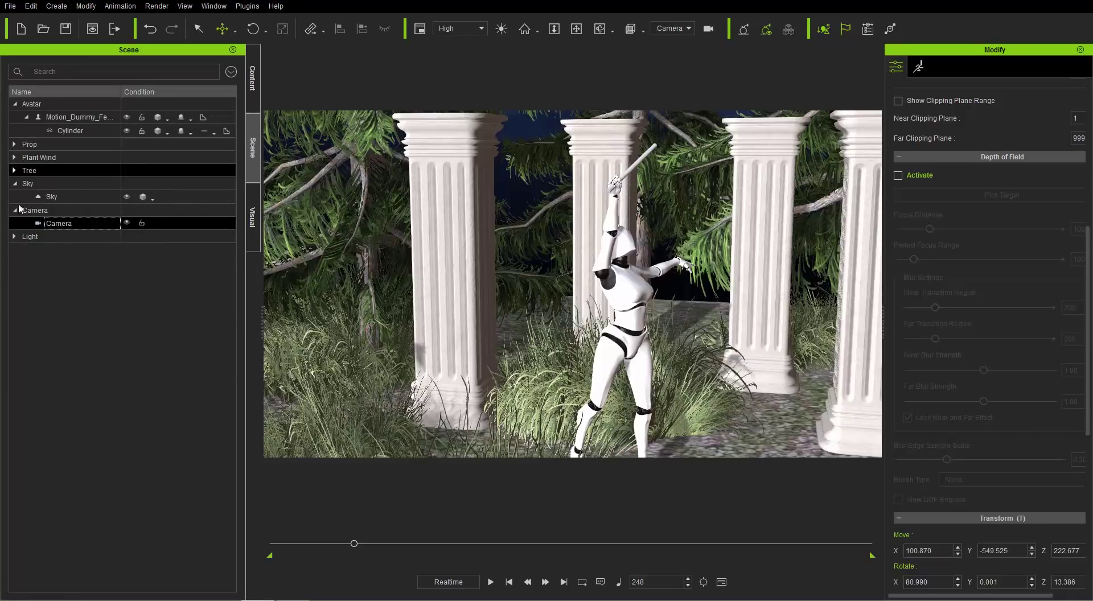
pyautogui.click(14, 237)
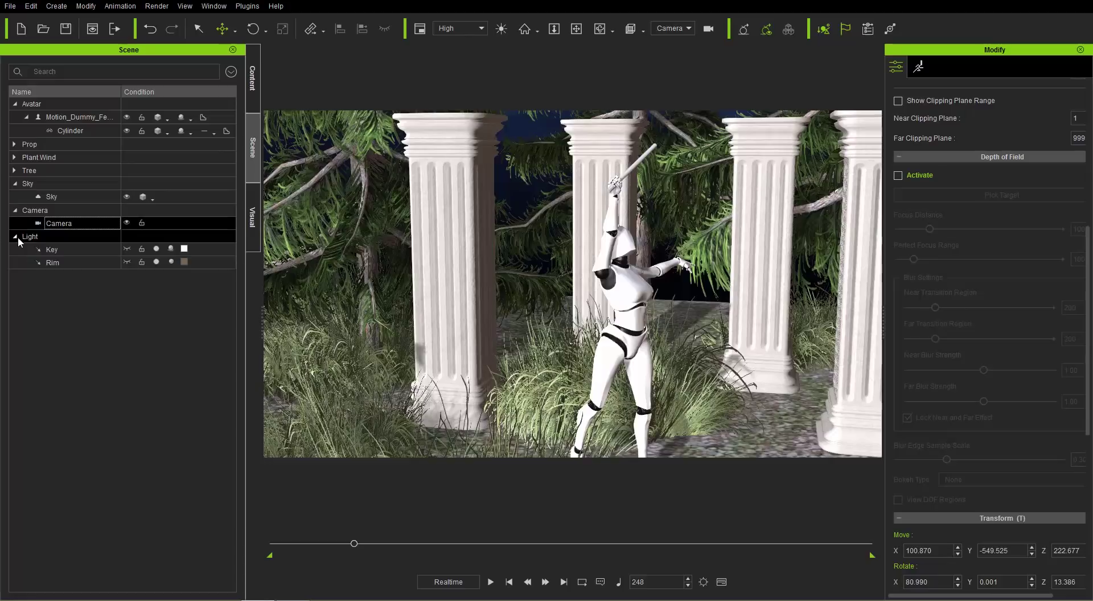
pyautogui.click(156, 249)
pyautogui.click(156, 261)
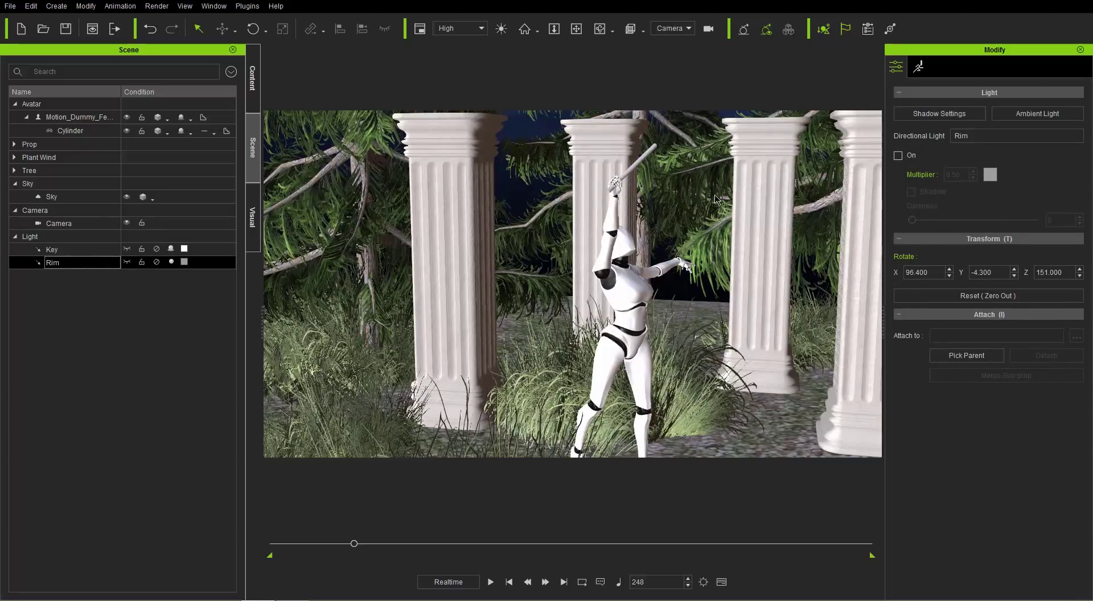
# - Switch the main view to the Preview camera, select the dummy, and orbit around to its front
pyautogui.click(684, 30)
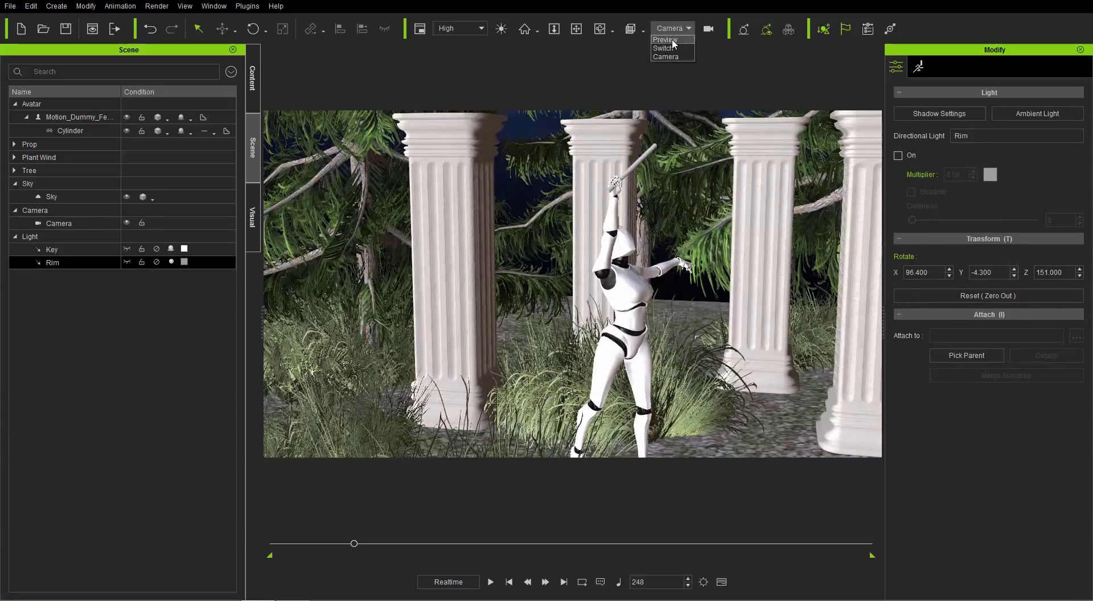
pyautogui.click(665, 40)
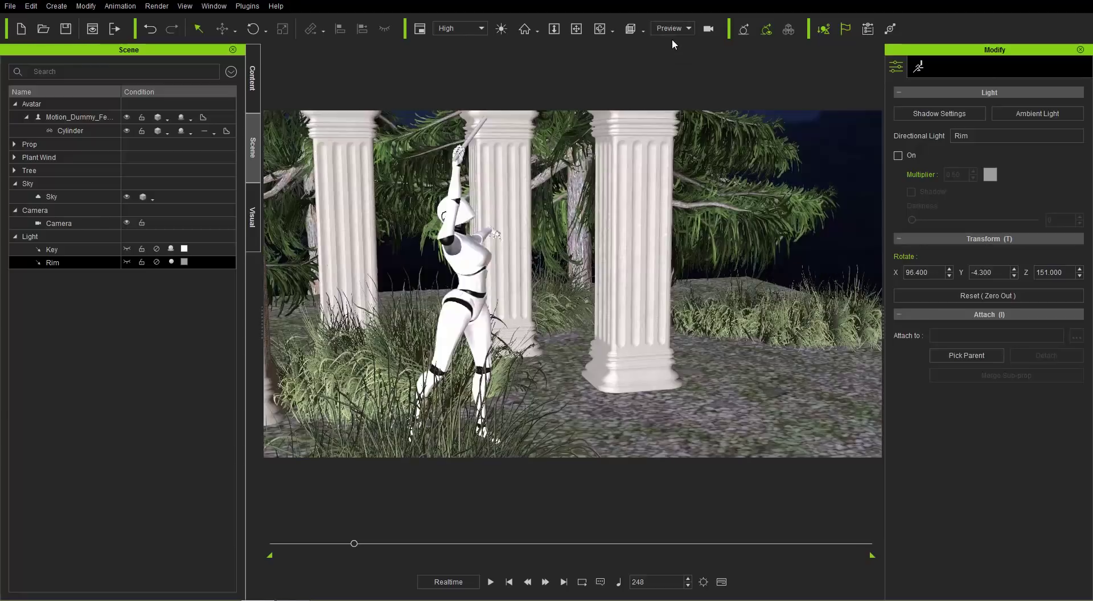
pyautogui.click(468, 281)
pyautogui.moveTo(483, 269); pyautogui.dragTo(361, 291, button='right')
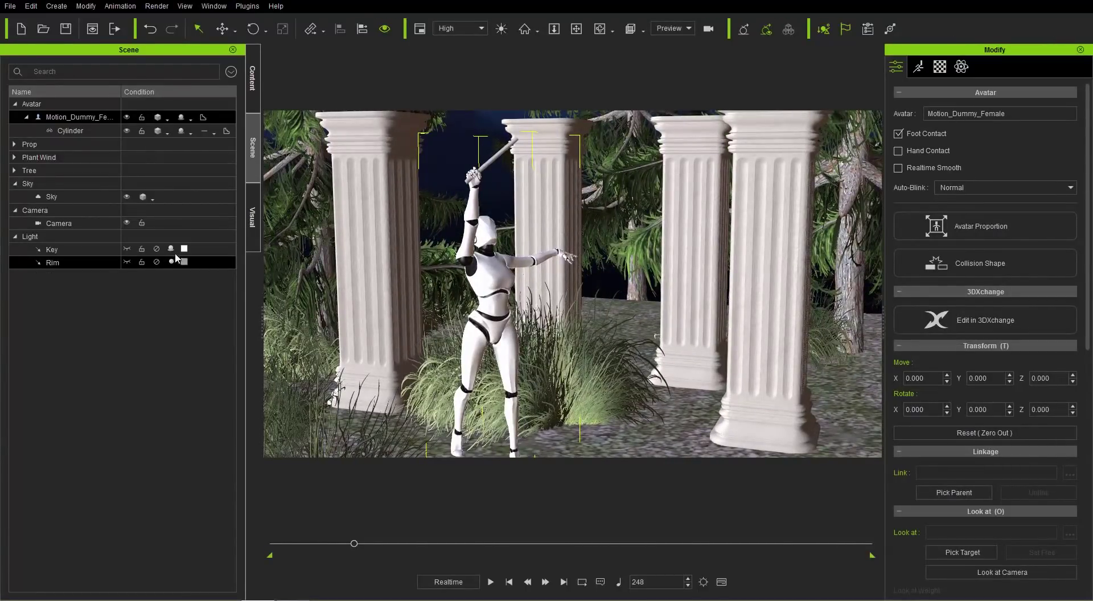
# - Load KingsLynnStreet_01 as the HDR image for the image-based lighting
pyautogui.click(253, 219)
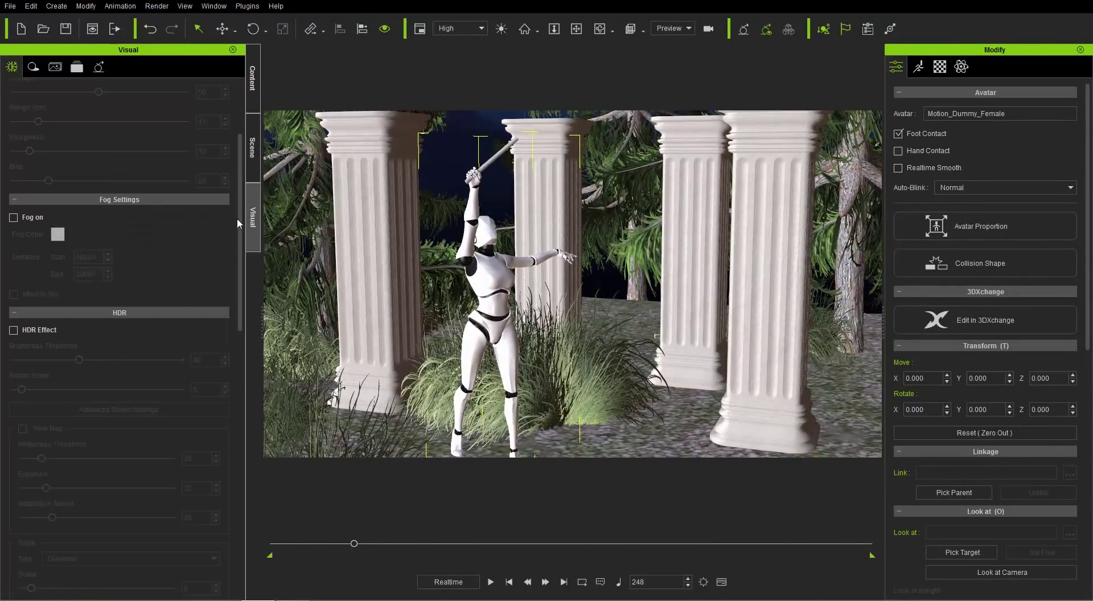
pyautogui.scroll(-3, 237, 279)
pyautogui.scroll(-8, 237, 279)
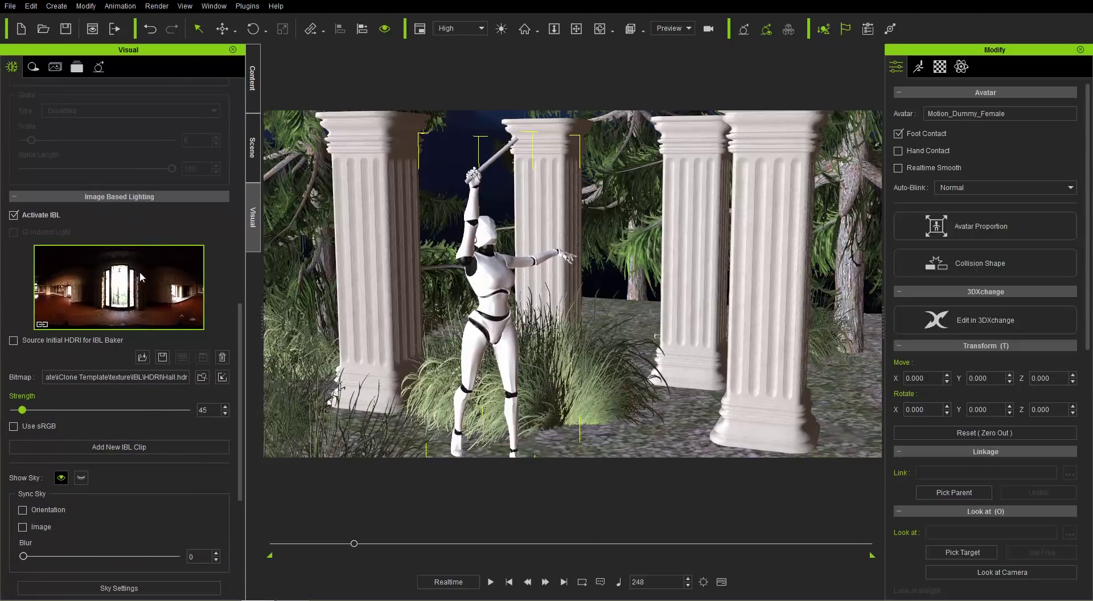
pyautogui.click(126, 286)
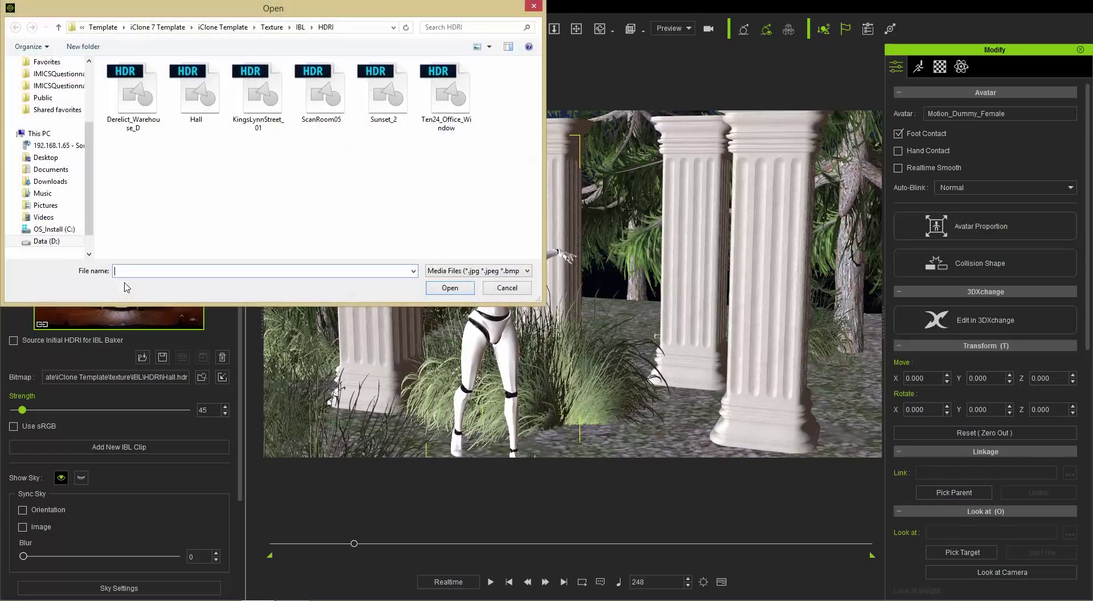
pyautogui.doubleClick(257, 102)
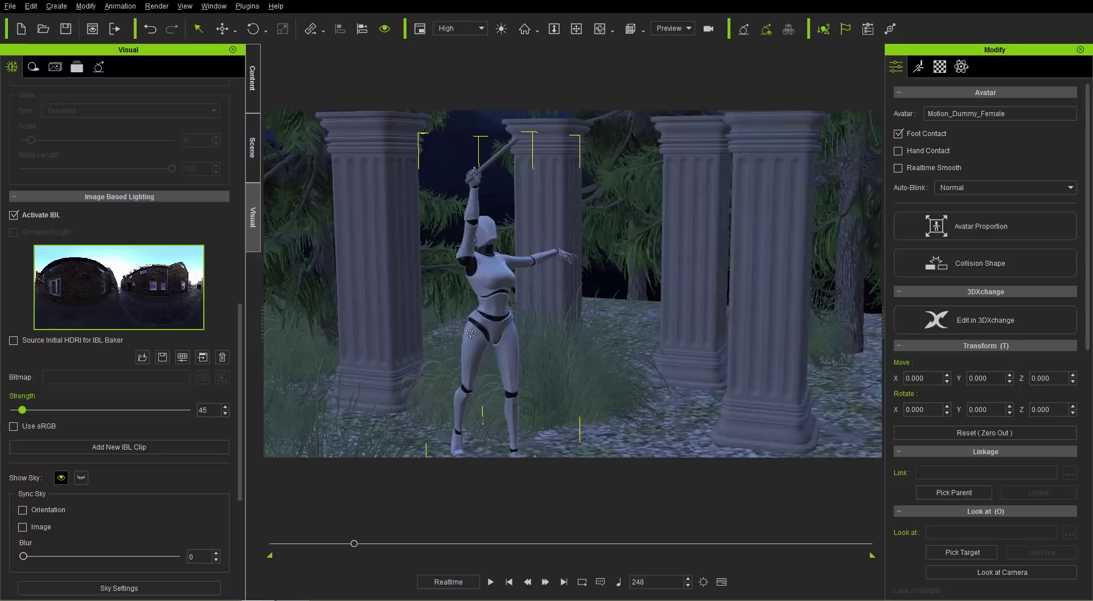
# - Select the Camera object floating in front of the pillars and hide it from the scene
pyautogui.moveTo(467, 330); pyautogui.dragTo(569, 299, button='right')
pyautogui.moveTo(560, 246); pyautogui.dragTo(553, 281, button='middle')
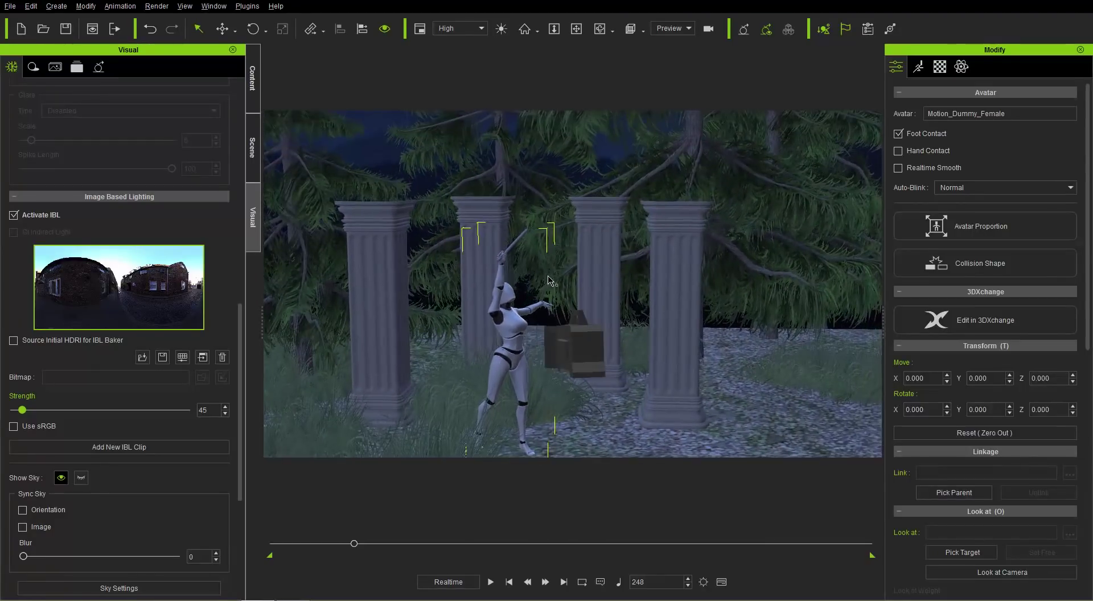
pyautogui.moveTo(552, 250); pyautogui.dragTo(564, 269, button='right')
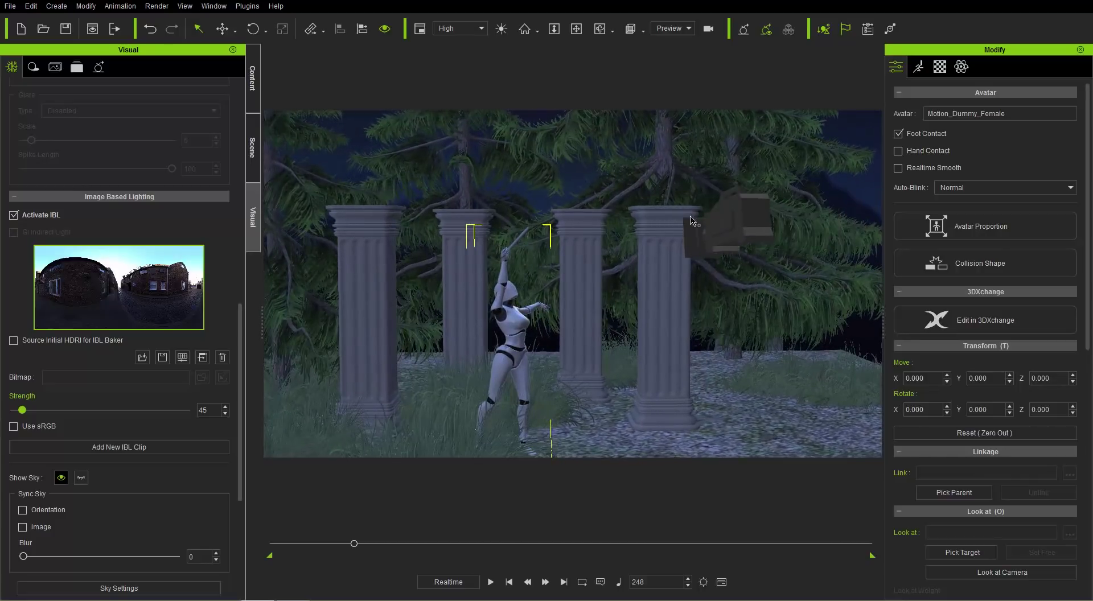
pyautogui.click(729, 221)
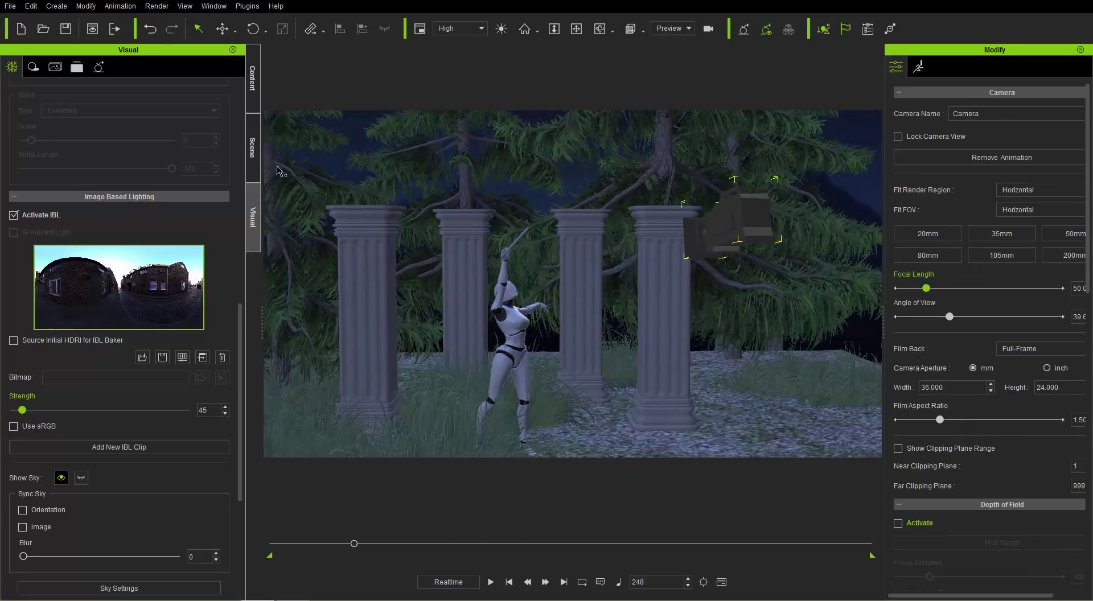
pyautogui.click(253, 149)
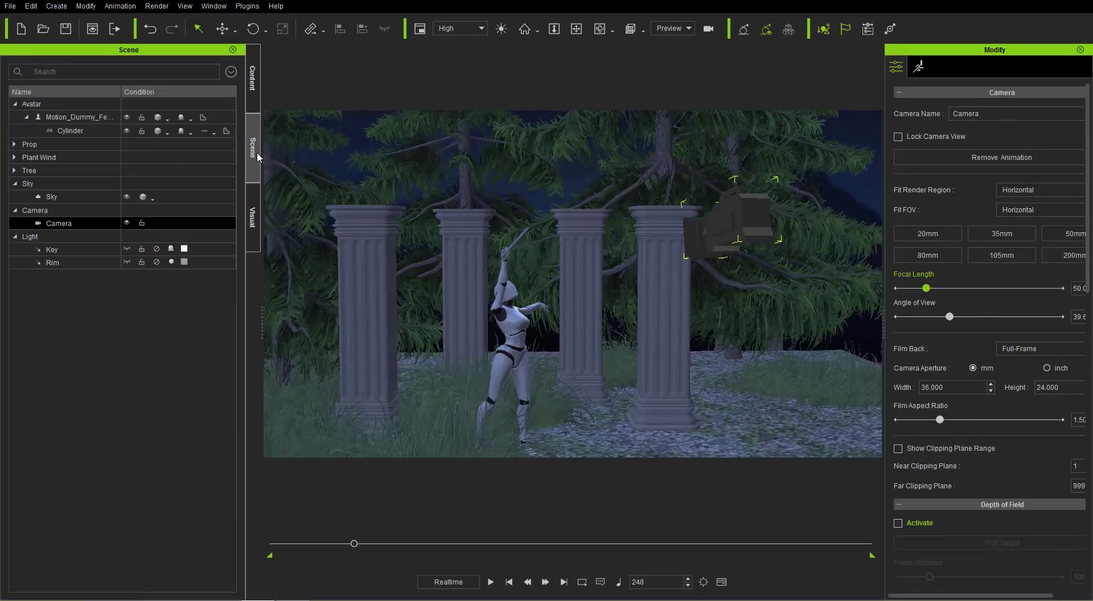
pyautogui.click(127, 223)
# - Lower the image-based lighting strength to 7 for a dim night look, trying darker and brighter levels first
pyautogui.click(253, 220)
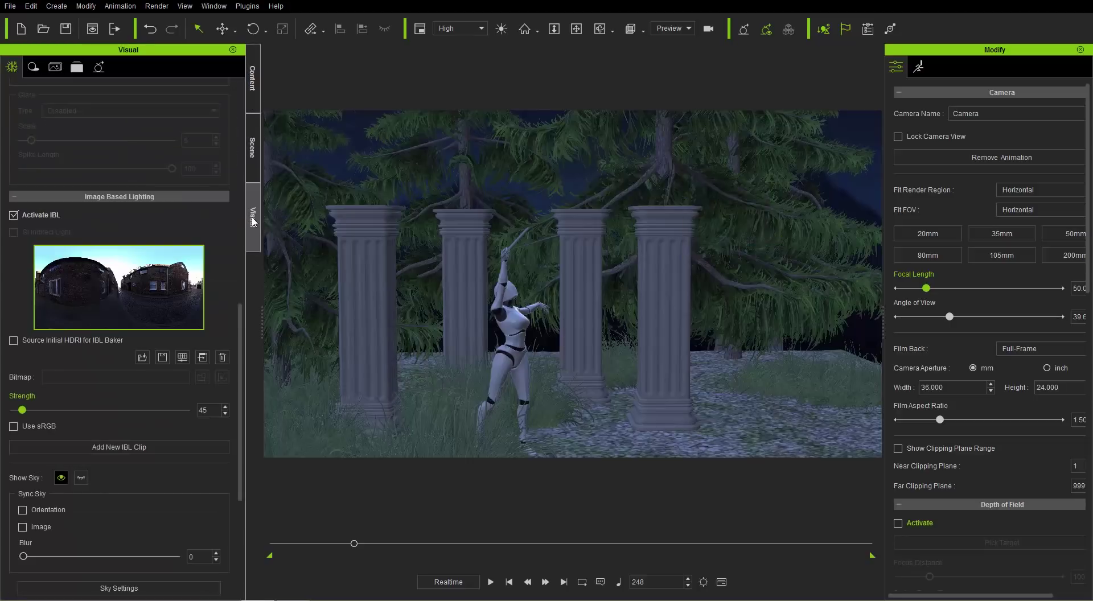
pyautogui.moveTo(23, 412); pyautogui.dragTo(17, 414)
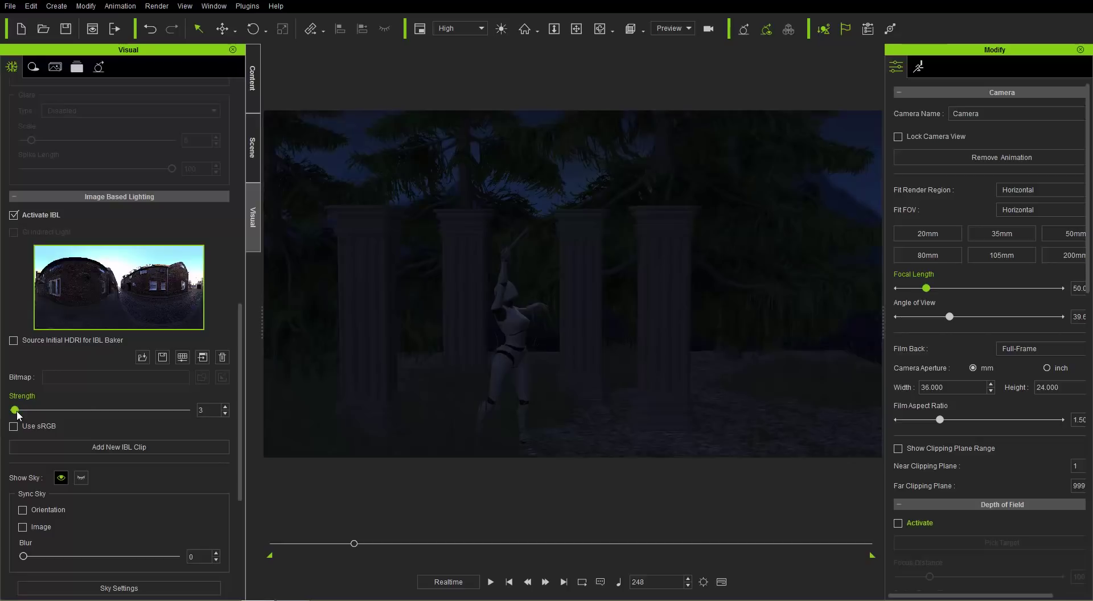
pyautogui.moveTo(17, 415); pyautogui.dragTo(17, 414)
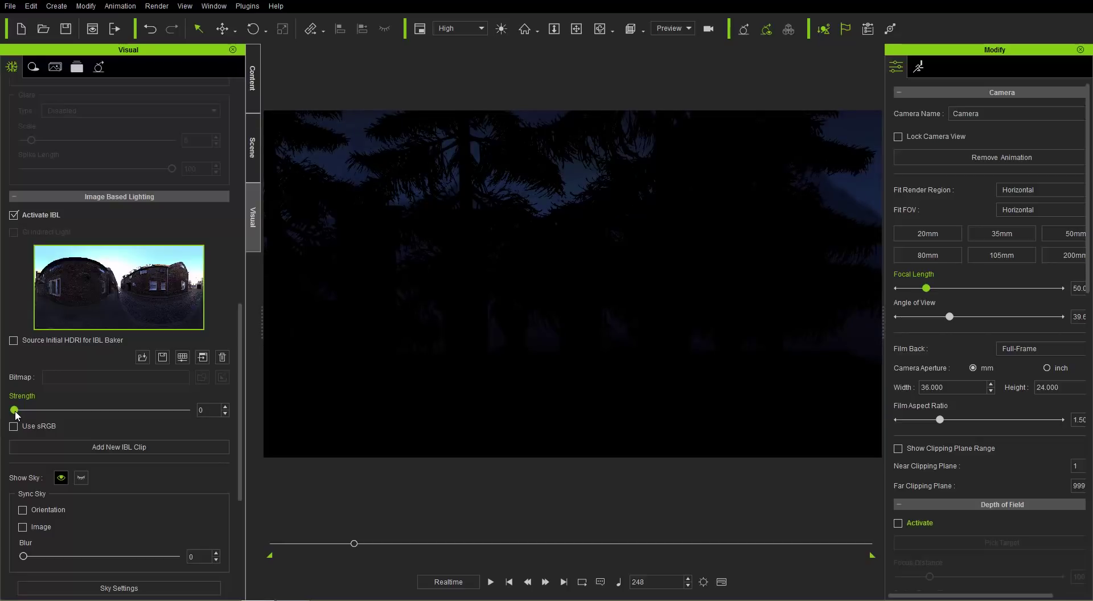
pyautogui.moveTo(16, 410)
pyautogui.mouseDown()
pyautogui.moveTo(46, 403)
pyautogui.moveTo(19, 412)
pyautogui.mouseUp()
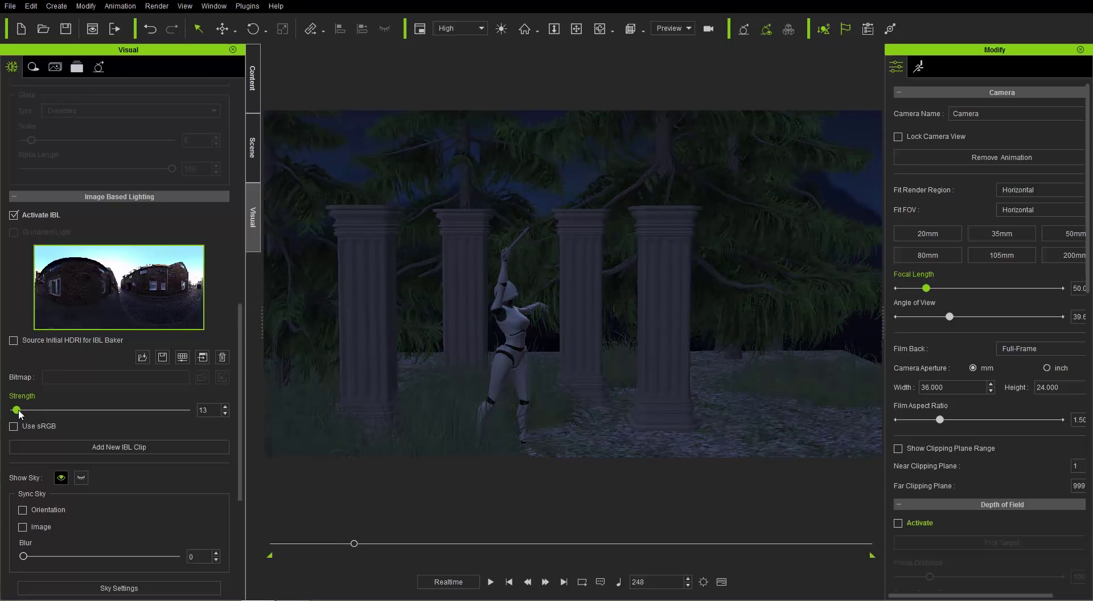
pyautogui.moveTo(18, 413); pyautogui.dragTo(18, 412)
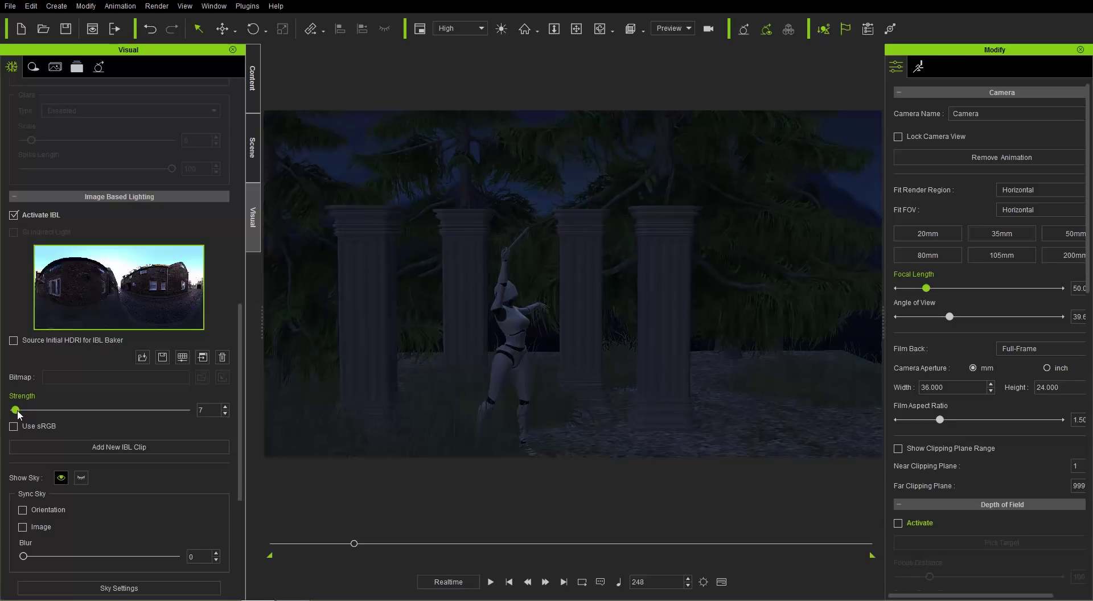
pyautogui.keyDown('alt'); pyautogui.moveTo(564, 248); pyautogui.dragTo(658, 258); pyautogui.keyUp('alt')
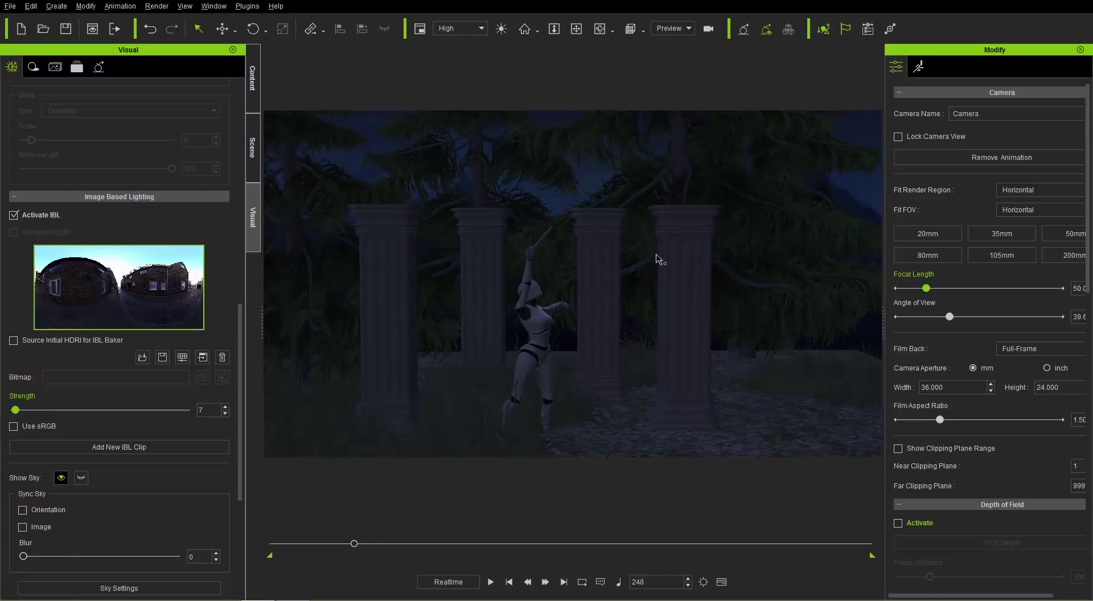
# - Select the Key light in the scene and return the playhead to frame 1
pyautogui.keyDown('alt'); pyautogui.moveTo(661, 260); pyautogui.dragTo(691, 271, button='right'); pyautogui.keyUp('alt')
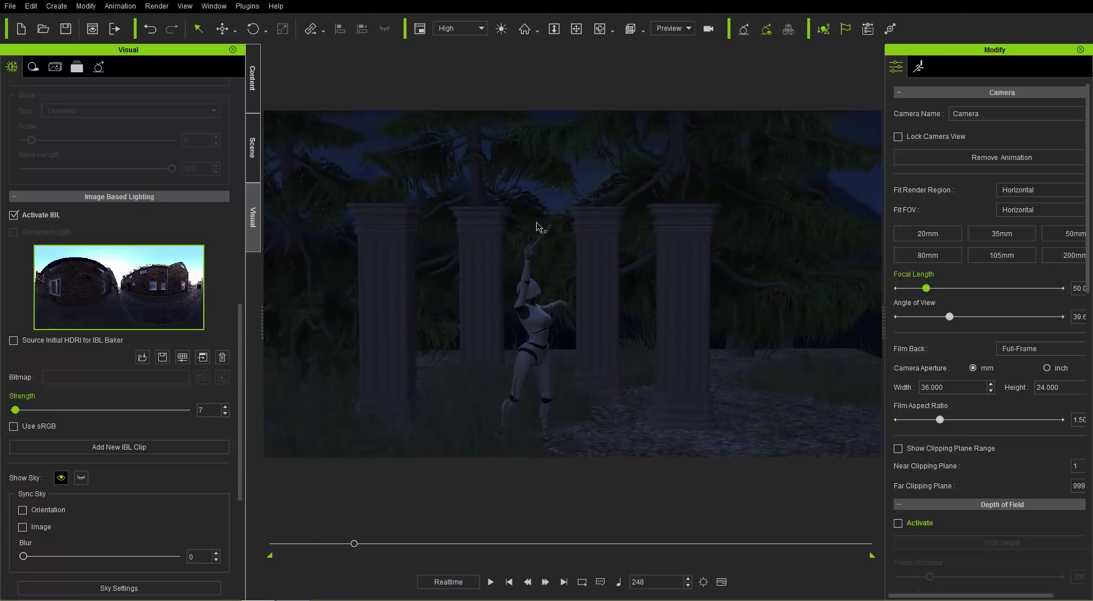
pyautogui.keyDown('alt'); pyautogui.moveTo(604, 242); pyautogui.dragTo(629, 189); pyautogui.keyUp('alt')
pyautogui.moveTo(630, 187); pyautogui.dragTo(613, 254, button='right')
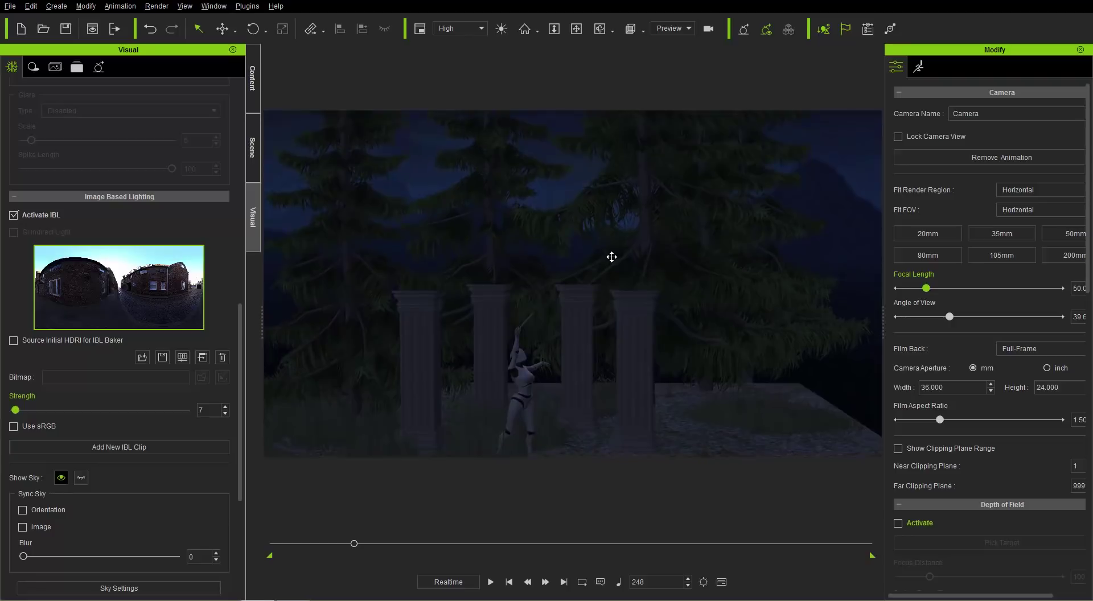
pyautogui.click(254, 145)
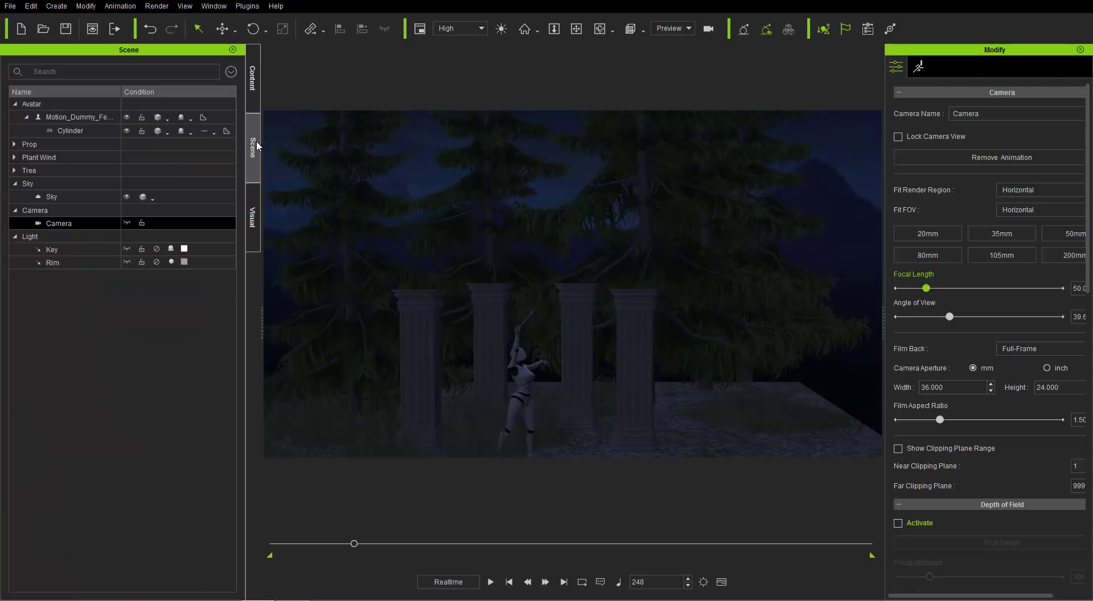
pyautogui.click(74, 254)
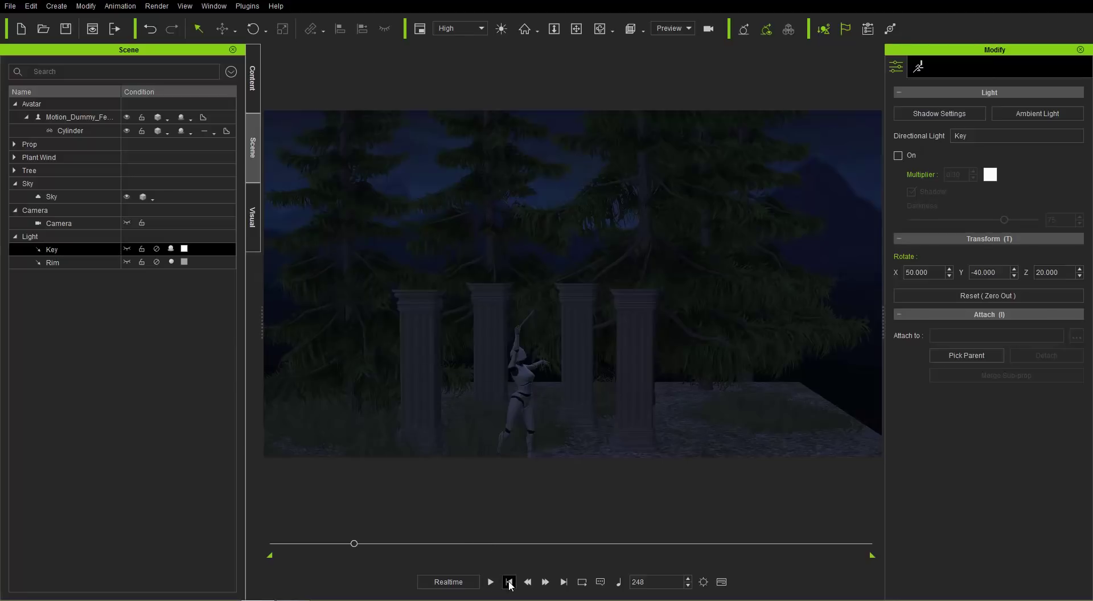
pyautogui.click(509, 582)
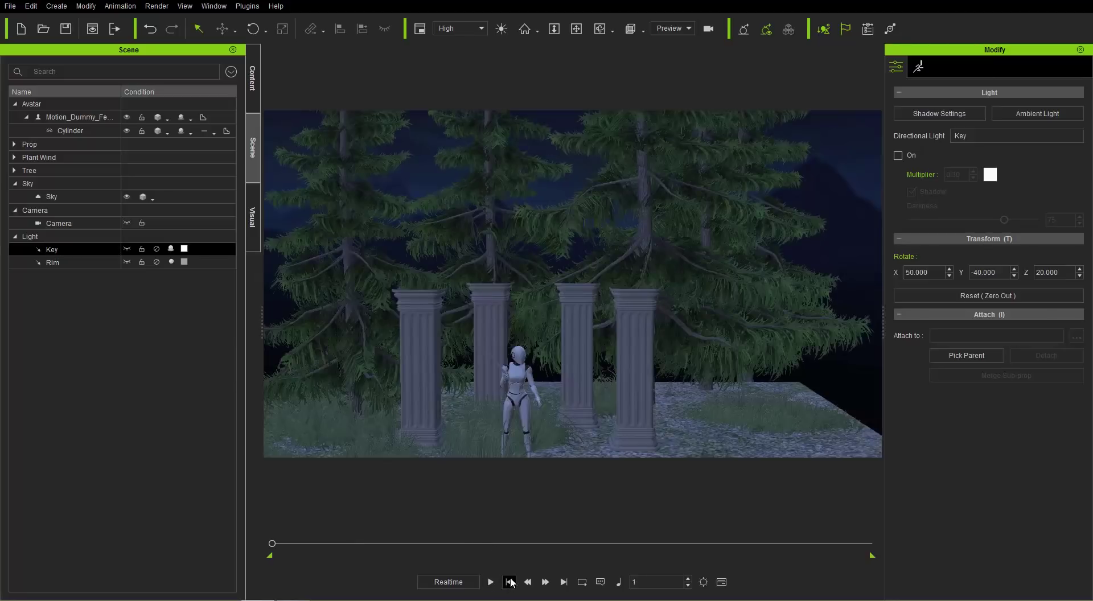
# - Show the Project's IBL Strength track in the timeline and move its key from around frame 248 to frame 1
pyautogui.click(256, 213)
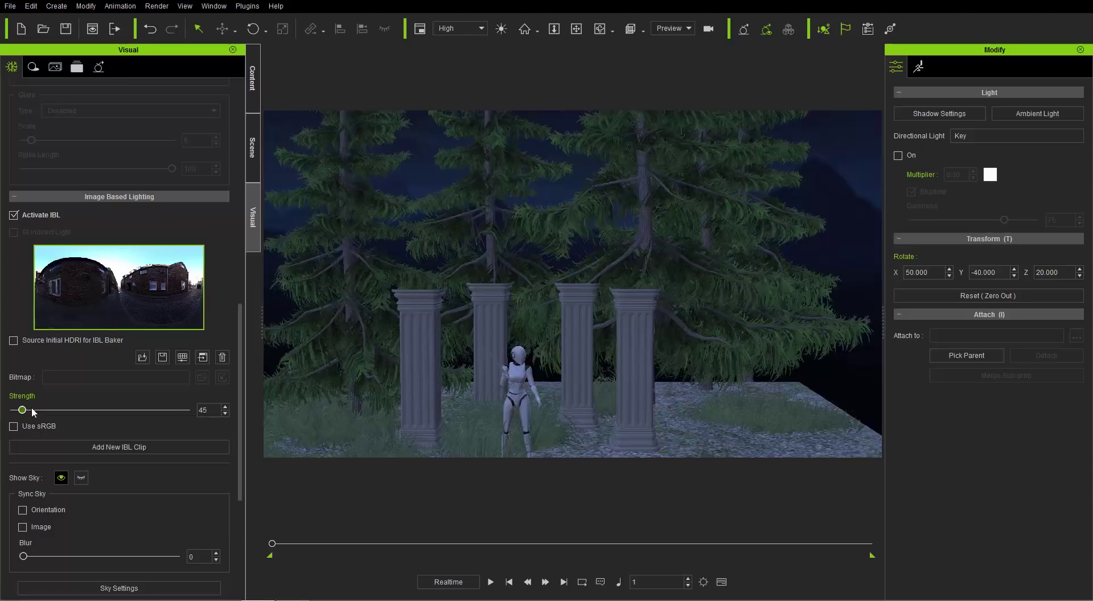
pyautogui.click(126, 445)
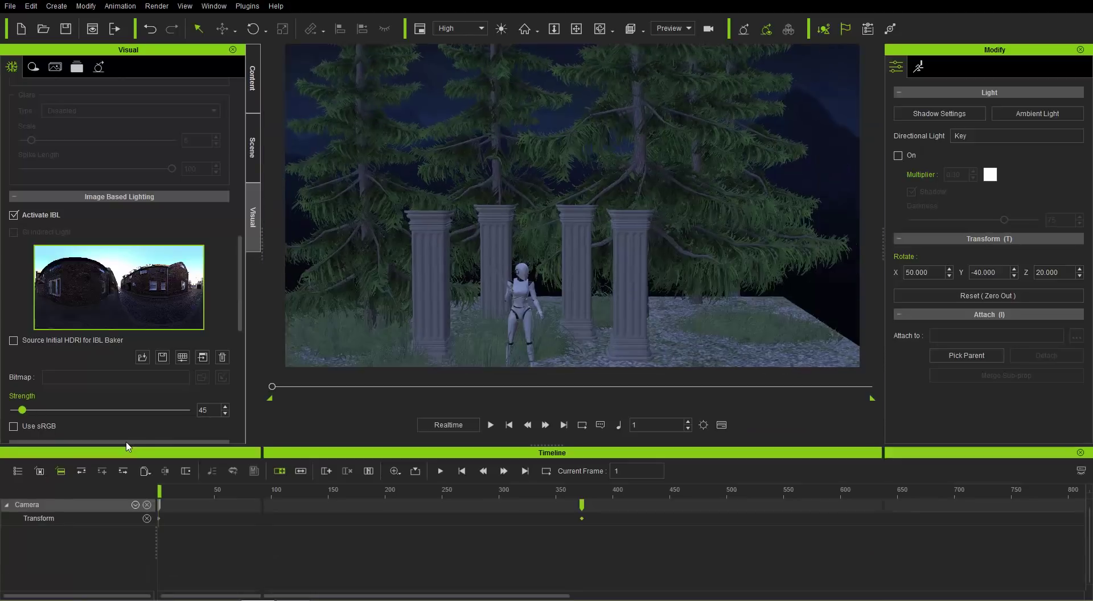
pyautogui.click(17, 471)
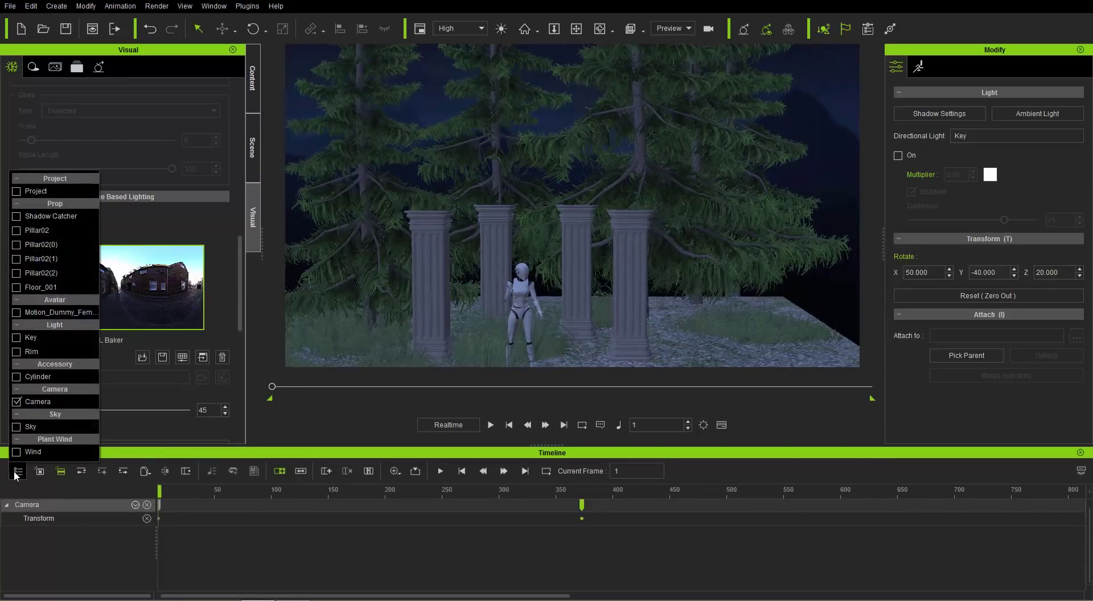
pyautogui.click(40, 192)
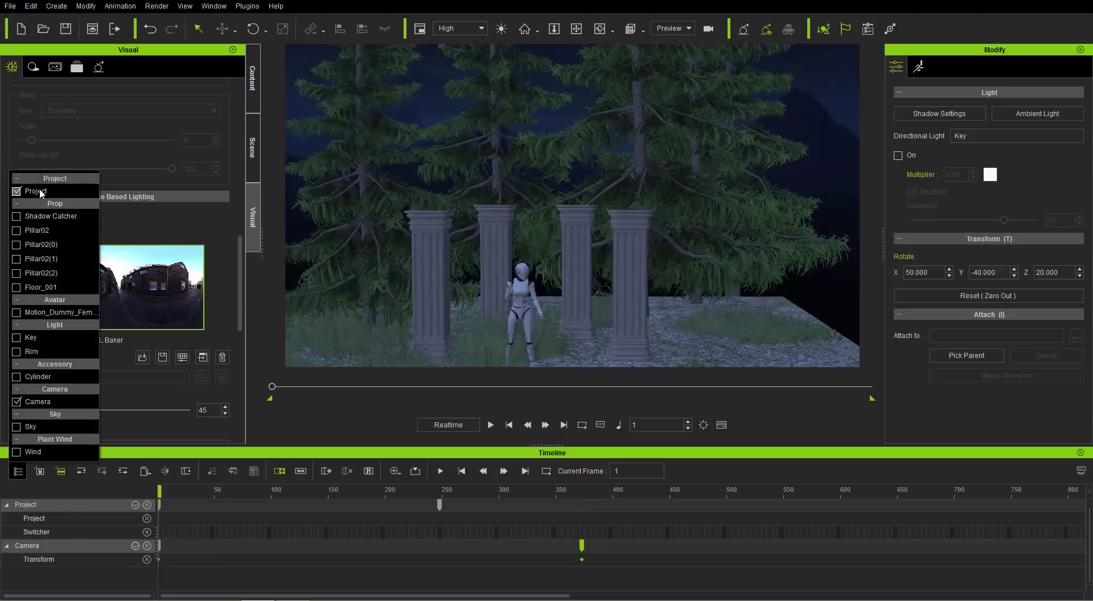
pyautogui.click(135, 505)
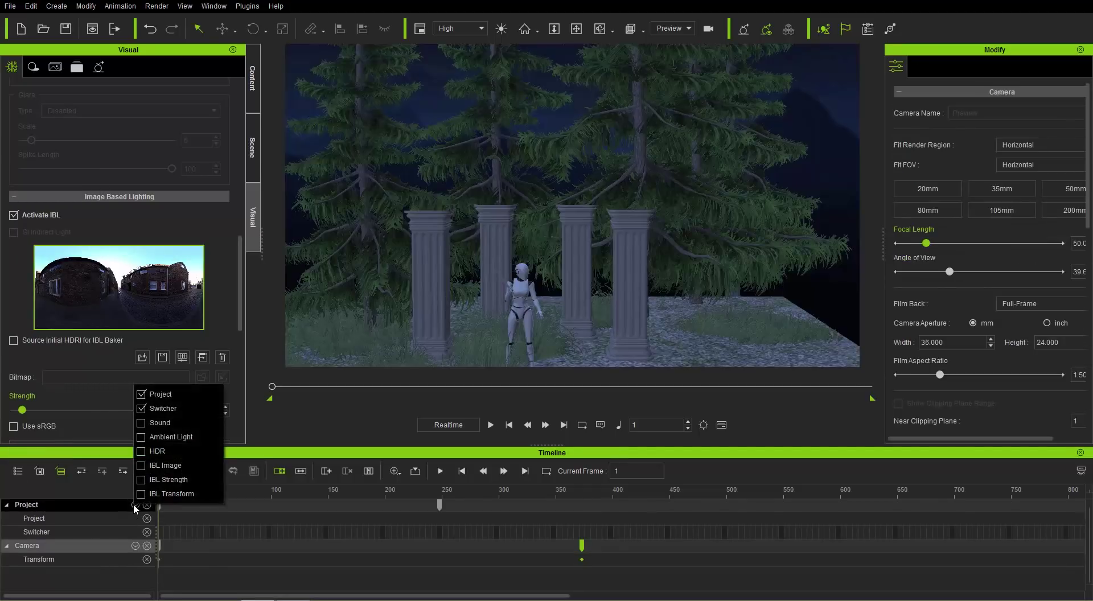
pyautogui.click(166, 481)
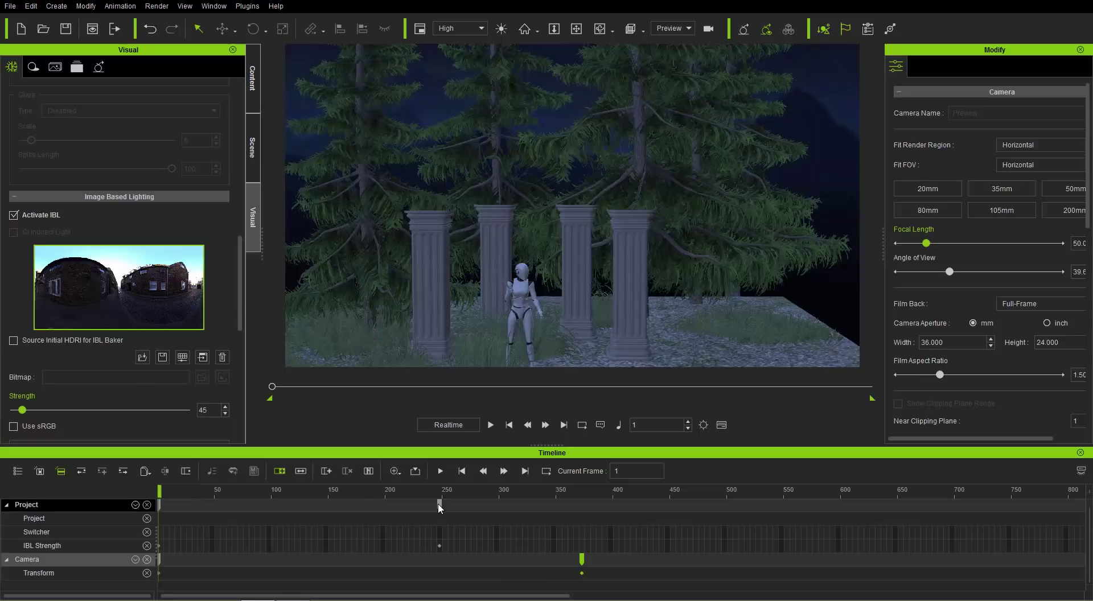
pyautogui.moveTo(438, 504); pyautogui.dragTo(122, 501)
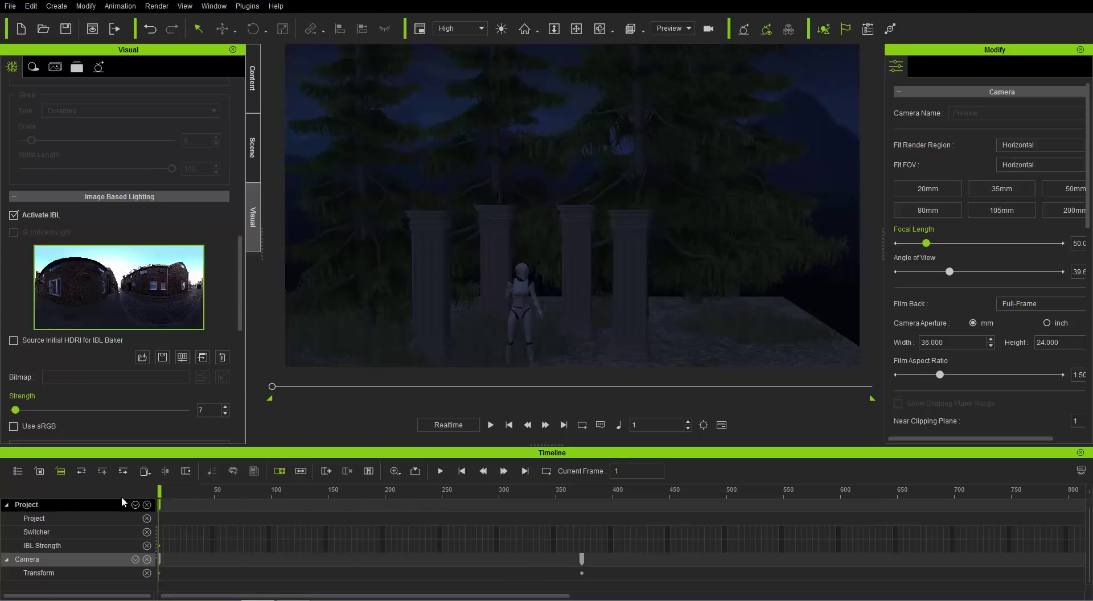
pyautogui.moveTo(273, 390); pyautogui.dragTo(241, 397)
# - Turn on the Key light and rotate it to about X -35, Y -0.7, Z -6 so it shines from behind the dummy
pyautogui.click(254, 149)
pyautogui.click(67, 252)
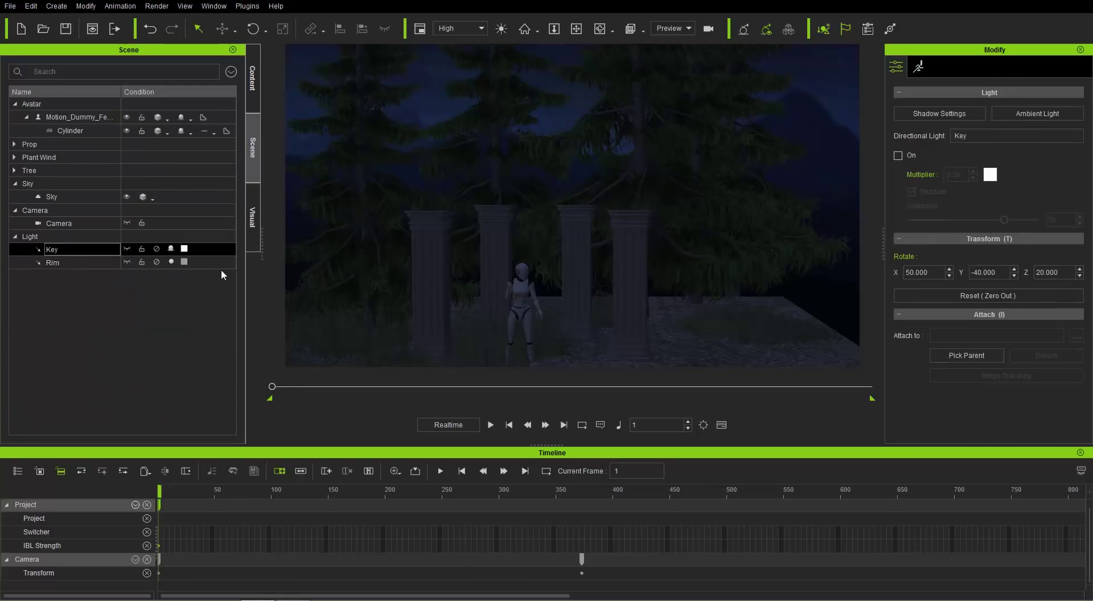
pyautogui.click(156, 249)
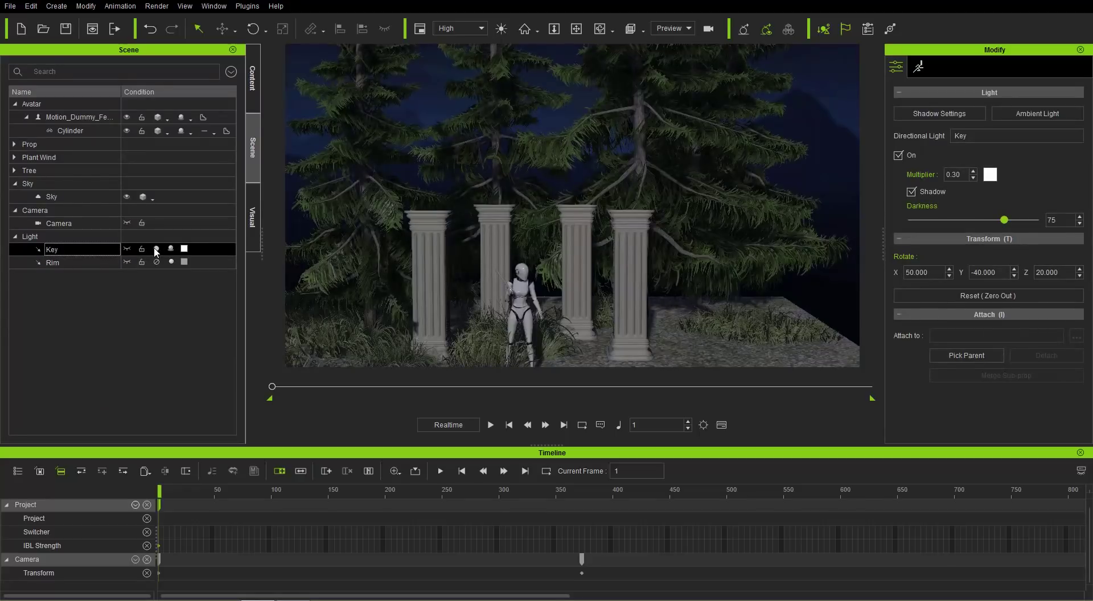
pyautogui.press('e')
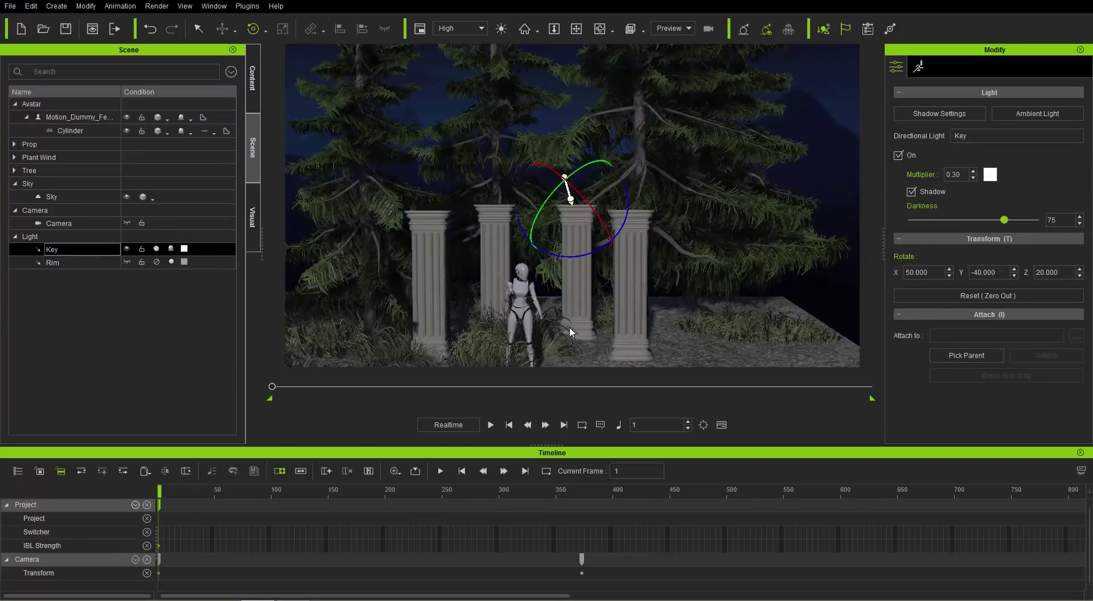
pyautogui.moveTo(594, 220); pyautogui.dragTo(568, 180)
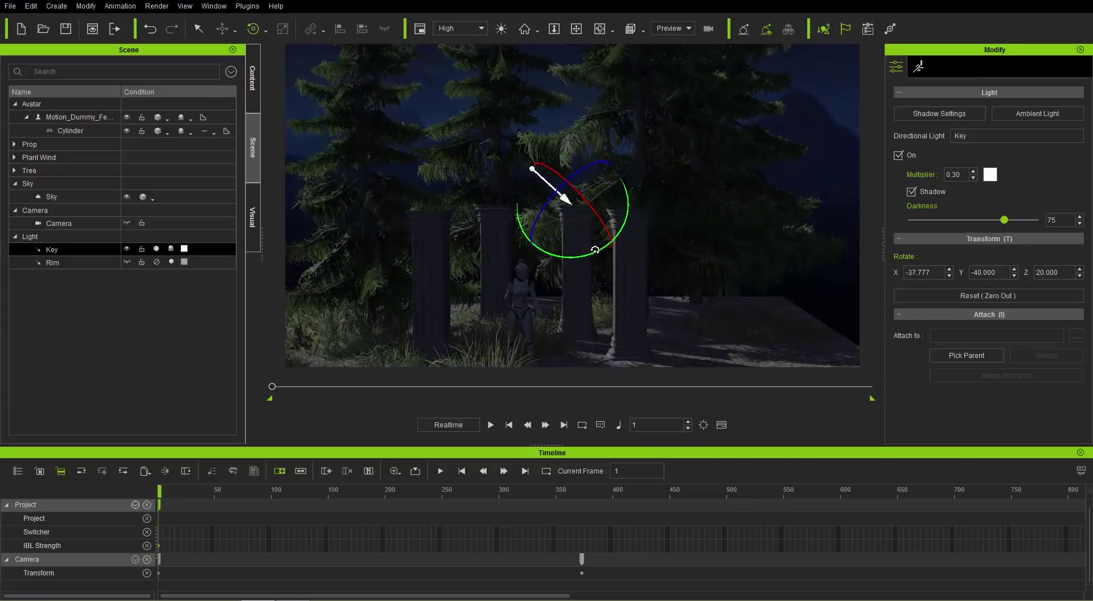
pyautogui.moveTo(593, 248); pyautogui.dragTo(563, 210)
pyautogui.press('q')
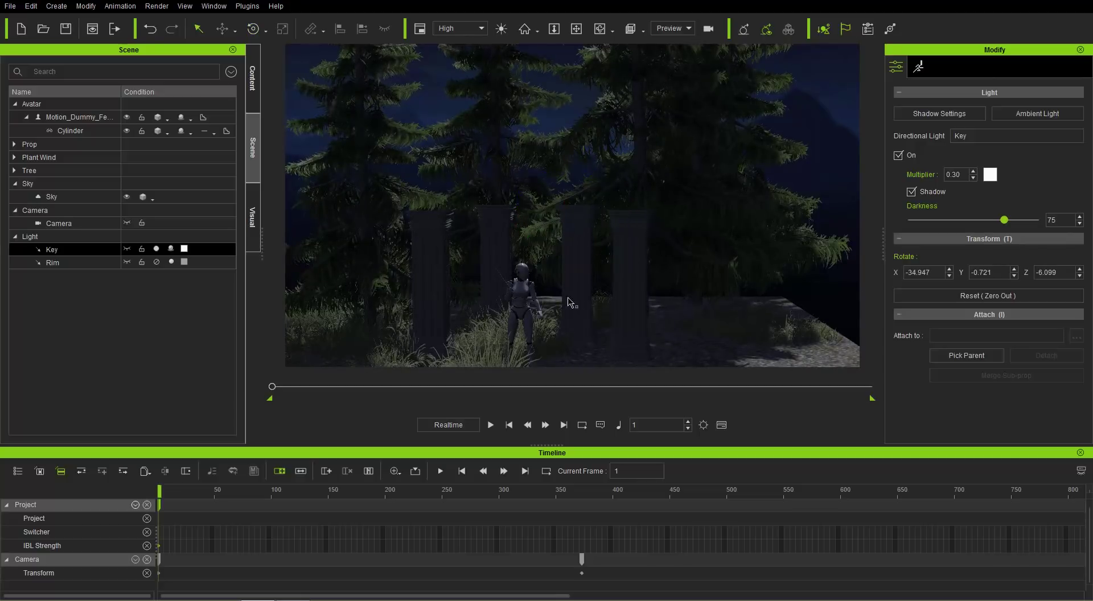
# - View the dummy from the side and rotate the Key light further to about -43 on X
pyautogui.moveTo(711, 270); pyautogui.dragTo(698, 166, button='right')
pyautogui.moveTo(698, 165); pyautogui.dragTo(763, 238, button='middle')
pyautogui.moveTo(763, 239); pyautogui.dragTo(512, 249, button='right')
pyautogui.press('e')
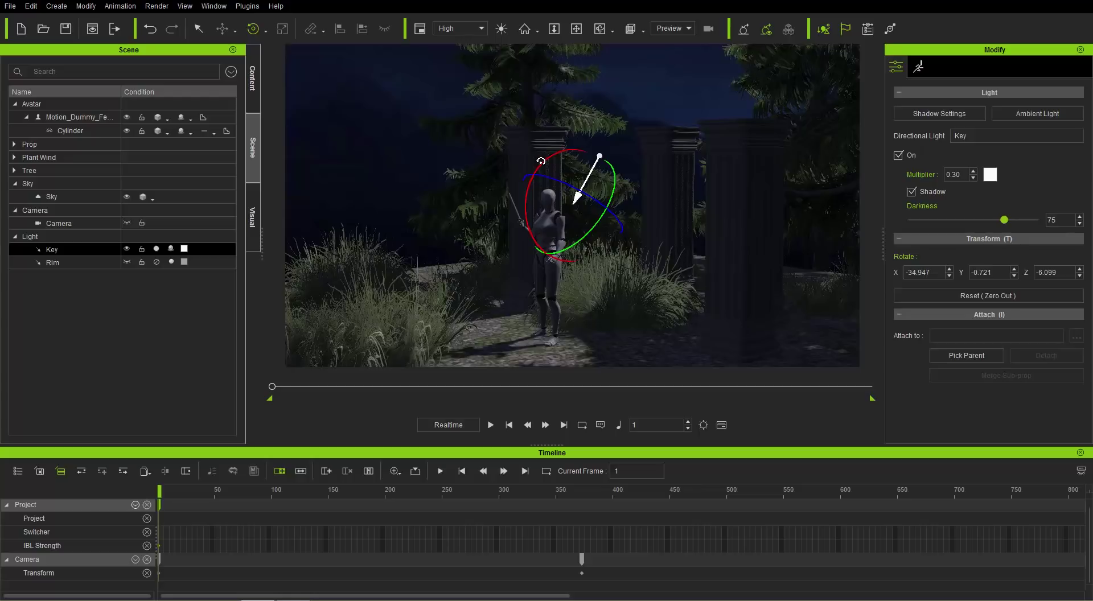
pyautogui.moveTo(541, 161); pyautogui.dragTo(545, 158)
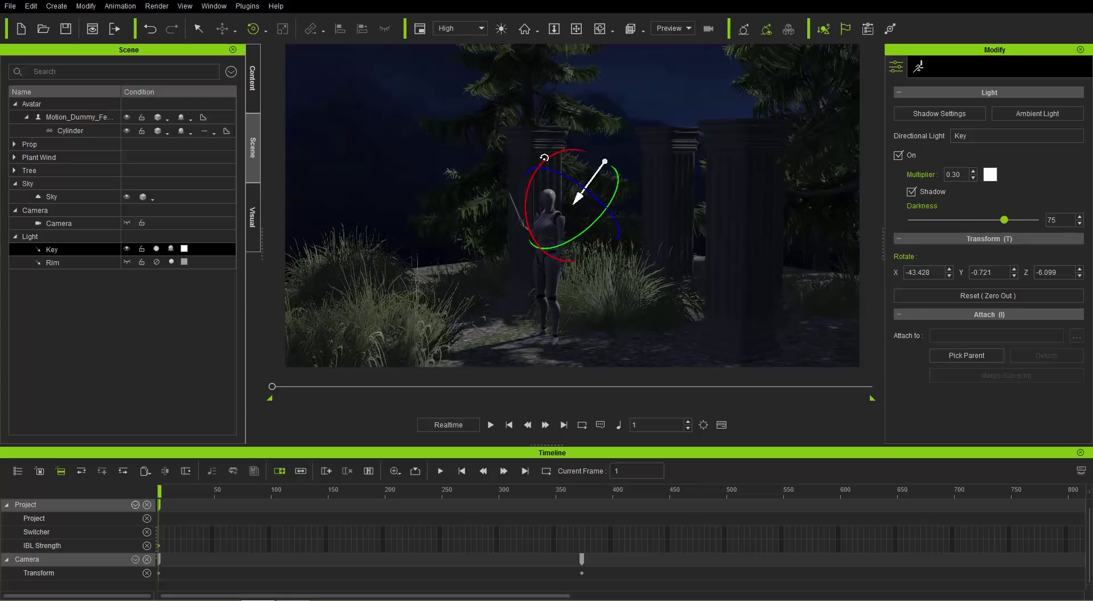
pyautogui.press('q')
# - Select the female motion dummy, close the timeline, and frame the dummy close up from the front
pyautogui.click(542, 233)
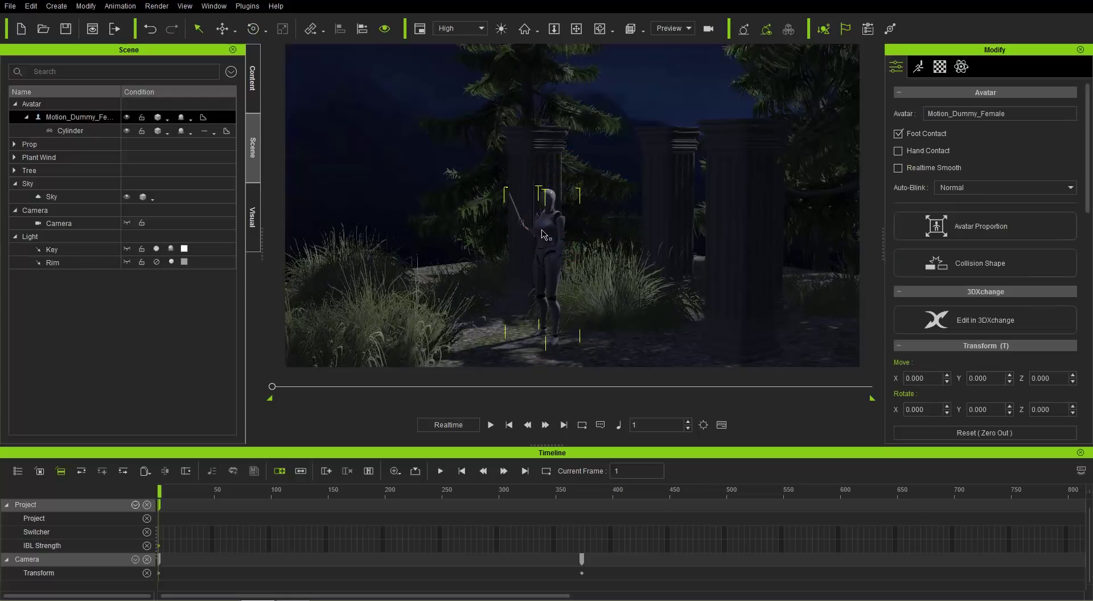
pyautogui.moveTo(645, 267); pyautogui.dragTo(752, 266, button='right')
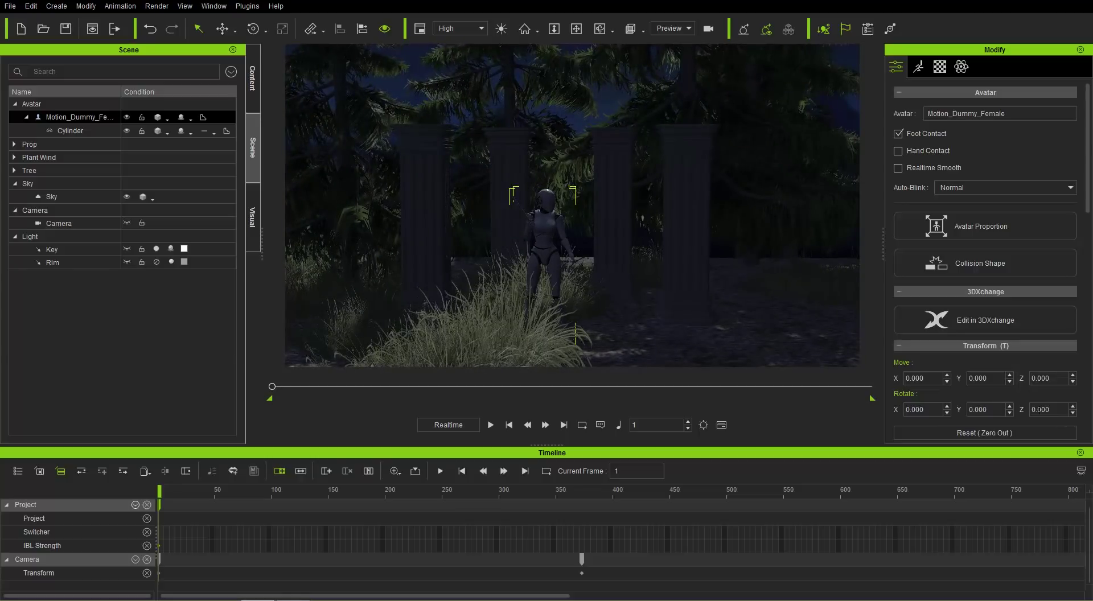
pyautogui.click(1081, 452)
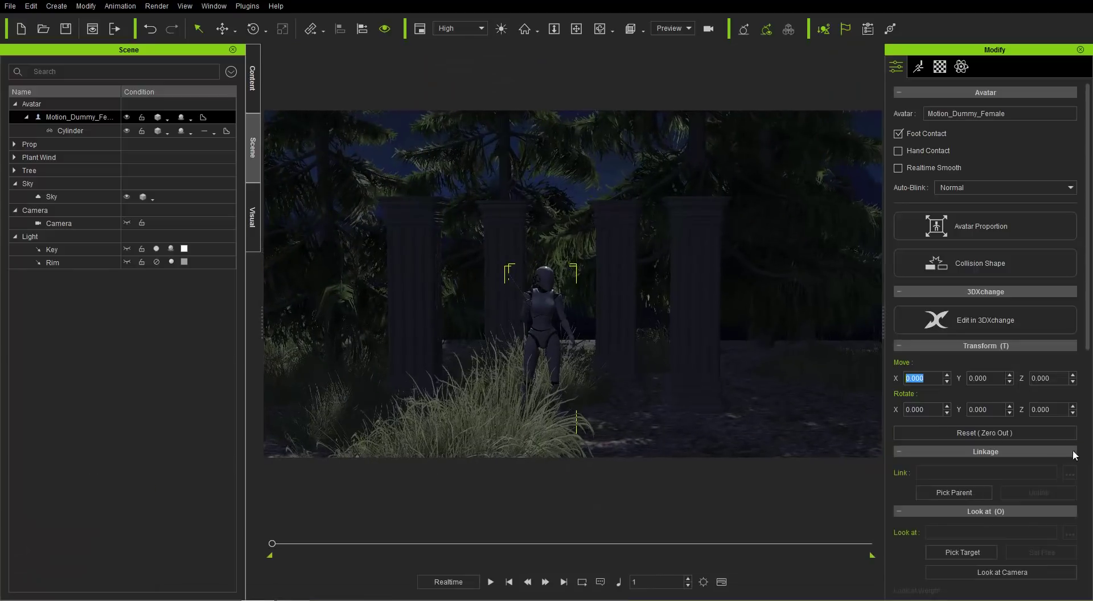
pyautogui.moveTo(640, 388); pyautogui.dragTo(603, 256)
pyautogui.moveTo(605, 334); pyautogui.dragTo(593, 252, button='middle')
pyautogui.moveTo(593, 251); pyautogui.dragTo(598, 310, button='right')
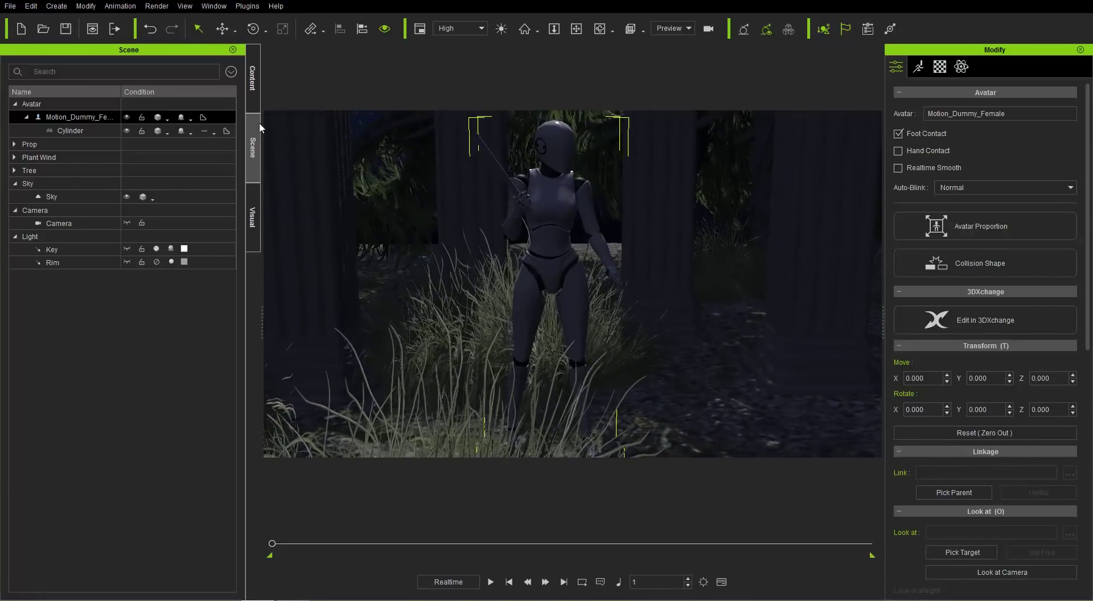
# - Add the Torch Fire particle from the PopcornFX Library 40 Weapons and Explosives set to the ground beside the dummy
pyautogui.click(251, 88)
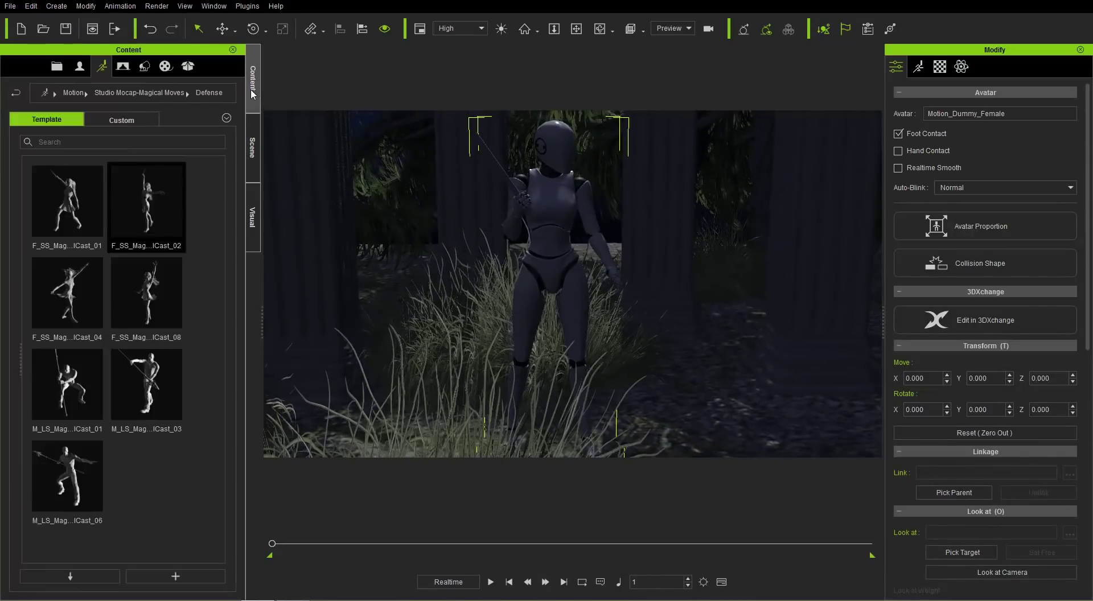
pyautogui.click(142, 69)
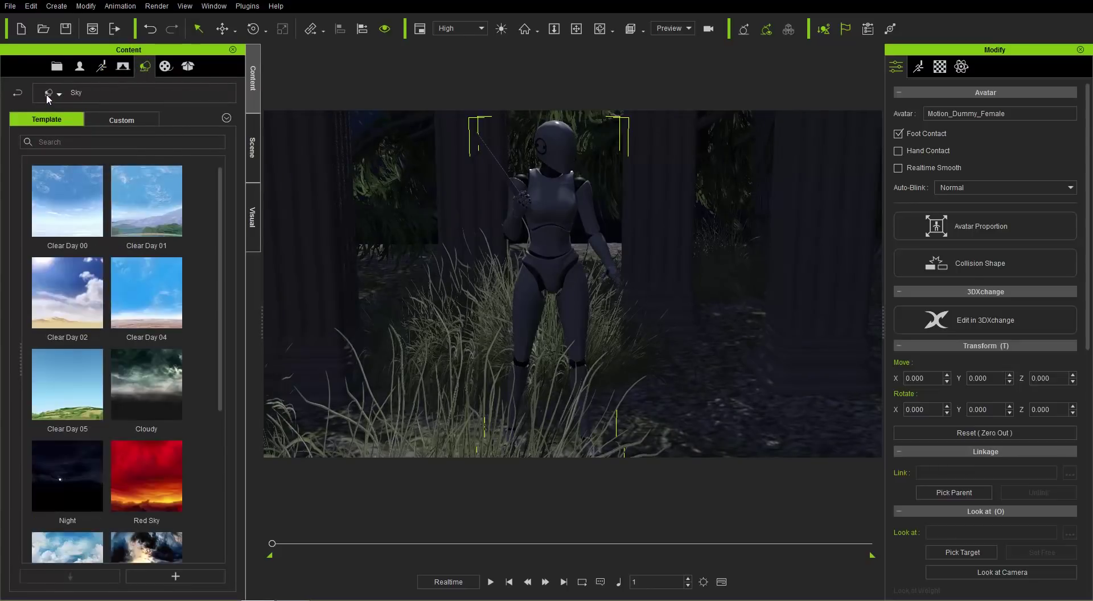
pyautogui.click(49, 94)
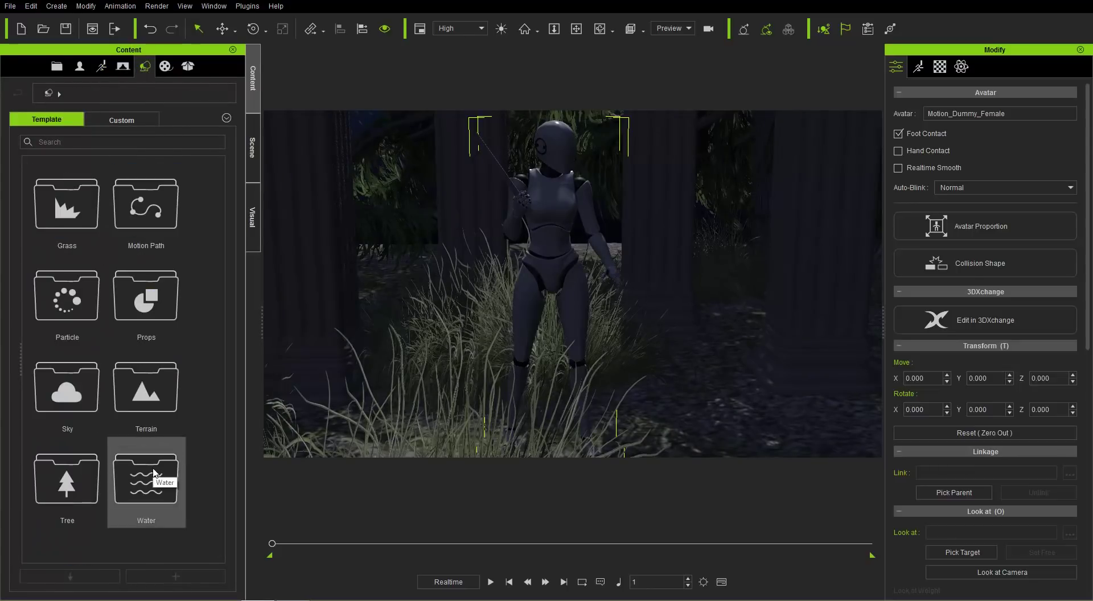
pyautogui.doubleClick(75, 301)
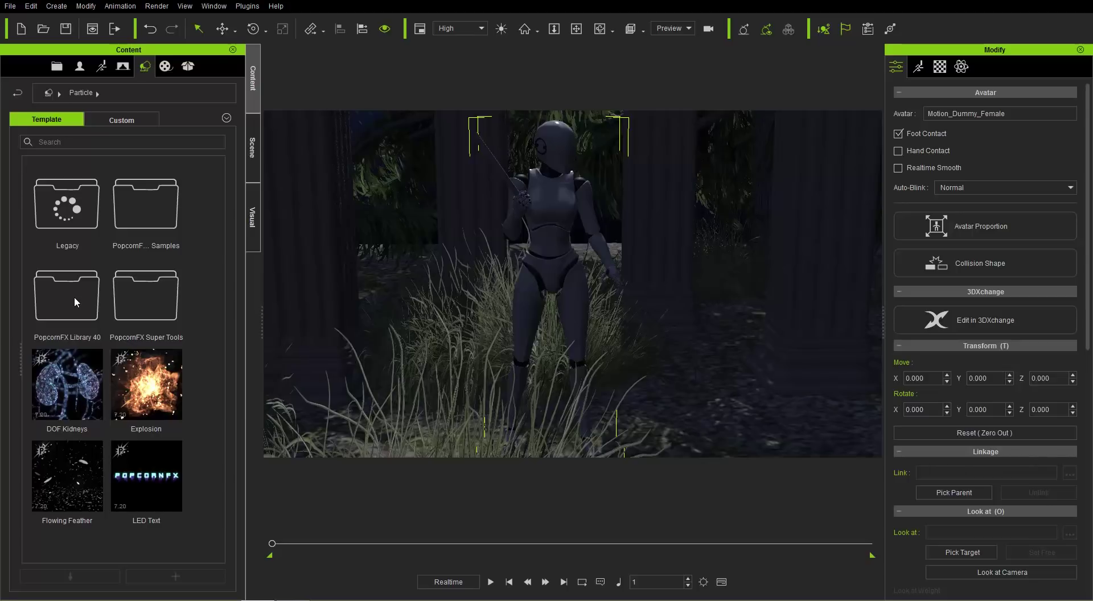
pyautogui.doubleClick(72, 288)
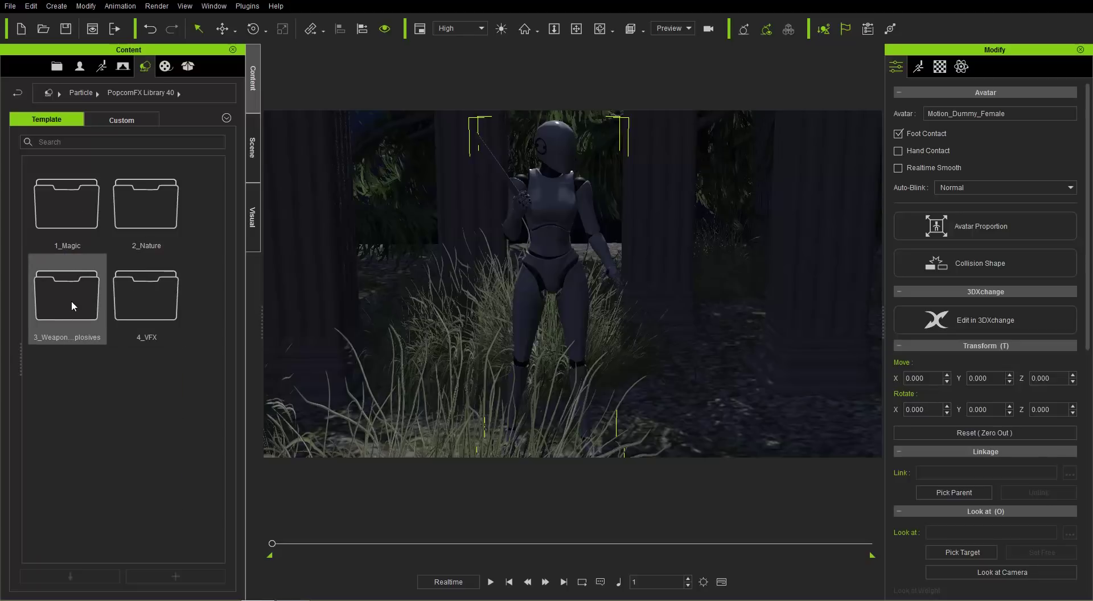
pyautogui.doubleClick(71, 306)
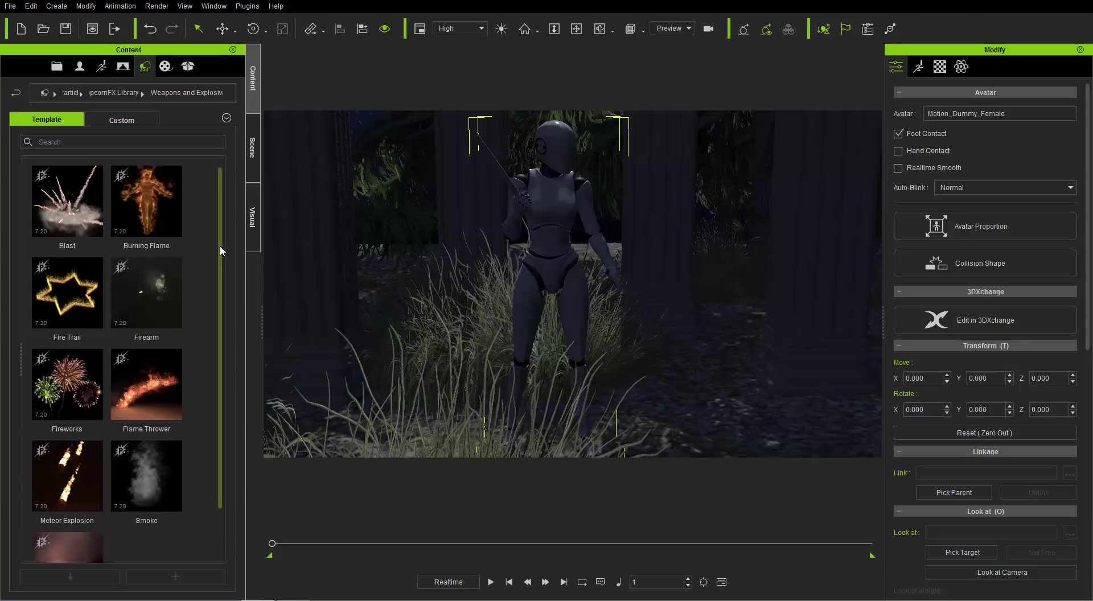
pyautogui.scroll(-2, 223, 310)
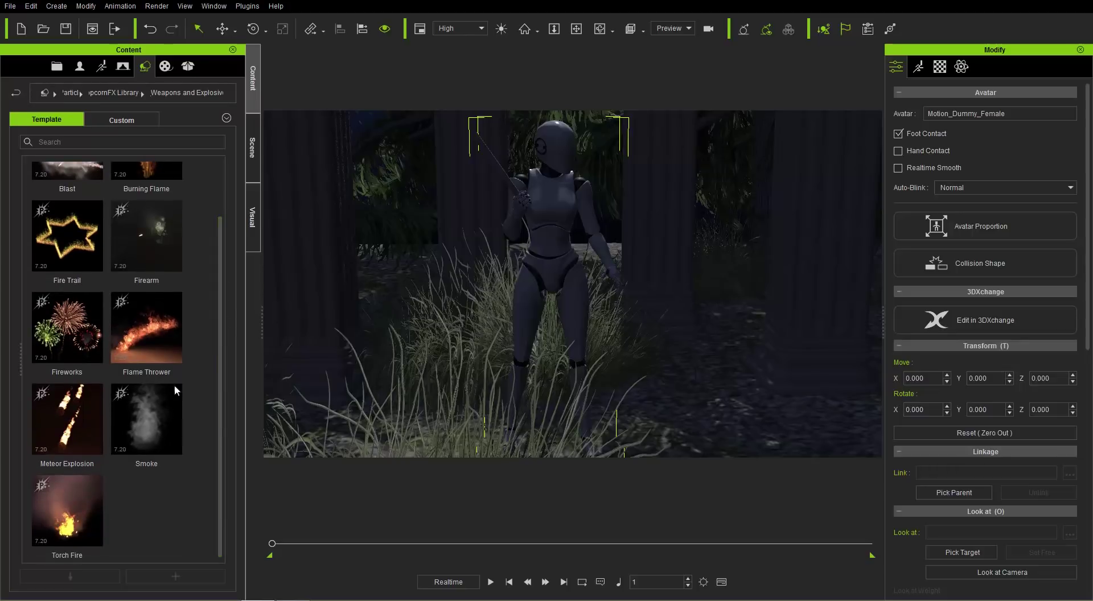
pyautogui.moveTo(63, 524); pyautogui.dragTo(380, 430)
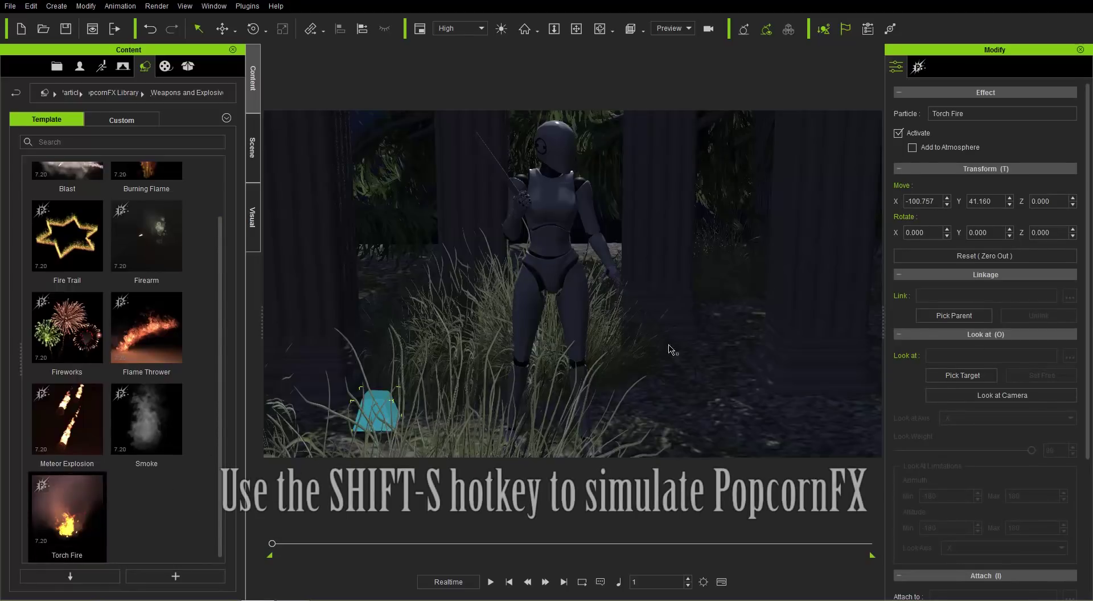
# - Run the PopcornFX simulation to preview the torch fire's light on the scene, stop it, and show the scene object list
pyautogui.hotkey('shift', 's')
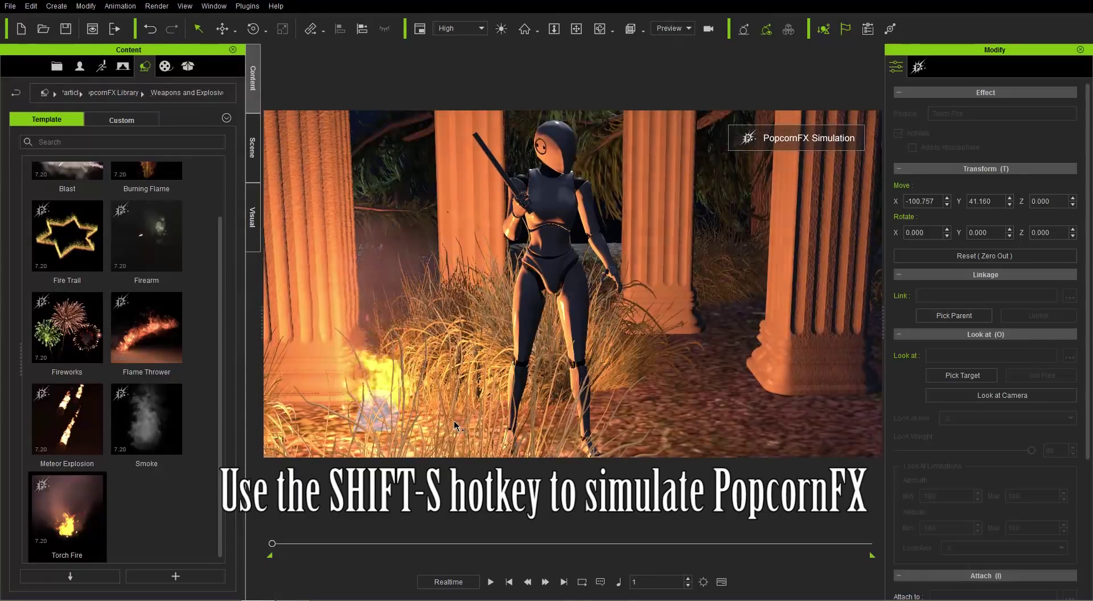
pyautogui.moveTo(453, 427); pyautogui.dragTo(501, 350, button='middle')
pyautogui.scroll(-2, 501, 350)
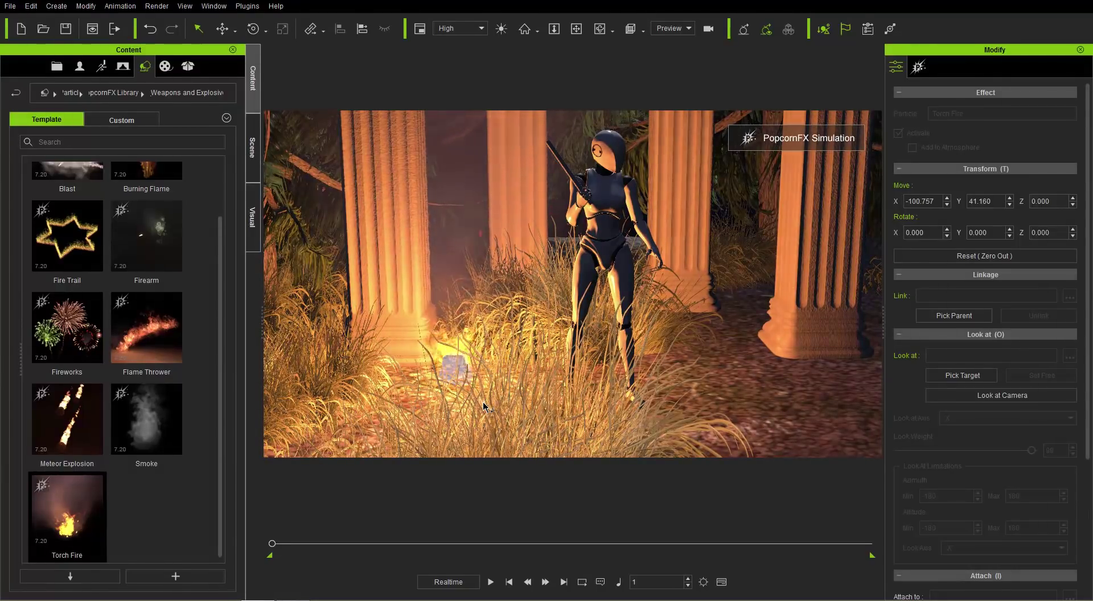
pyautogui.hotkey('shift', 's')
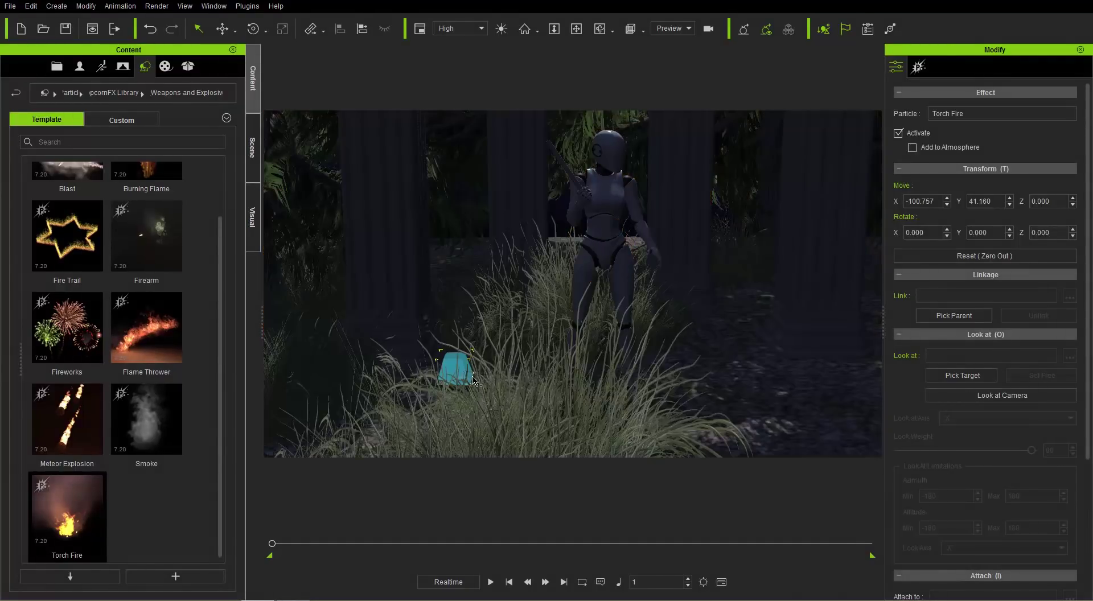
pyautogui.click(255, 159)
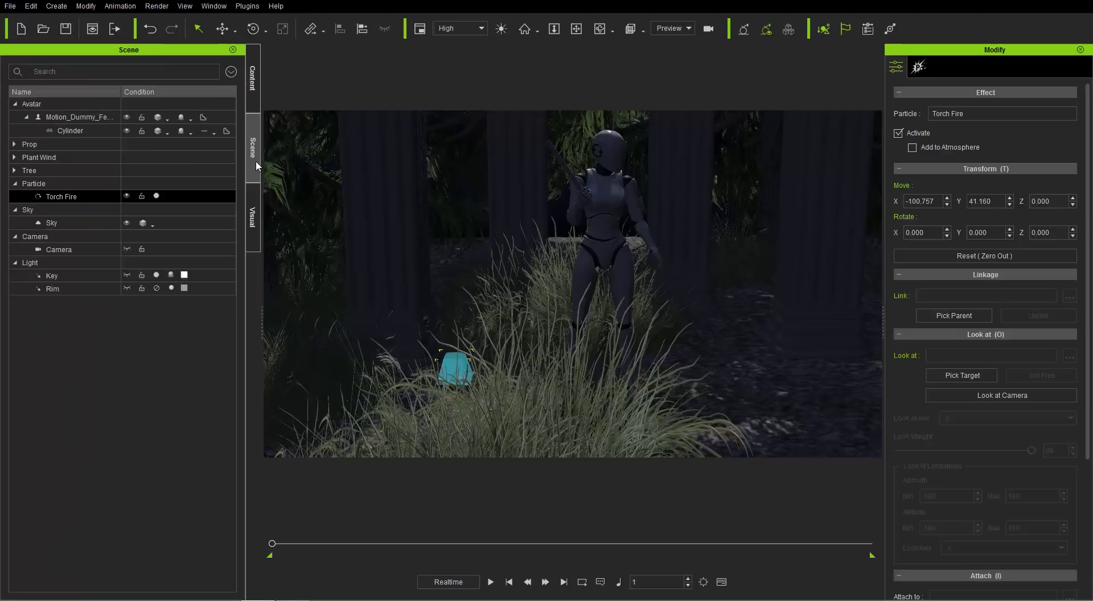
# - Hide the Torch Fire particle and open the 1_Magic folder of PopcornFX Library 40
pyautogui.click(126, 196)
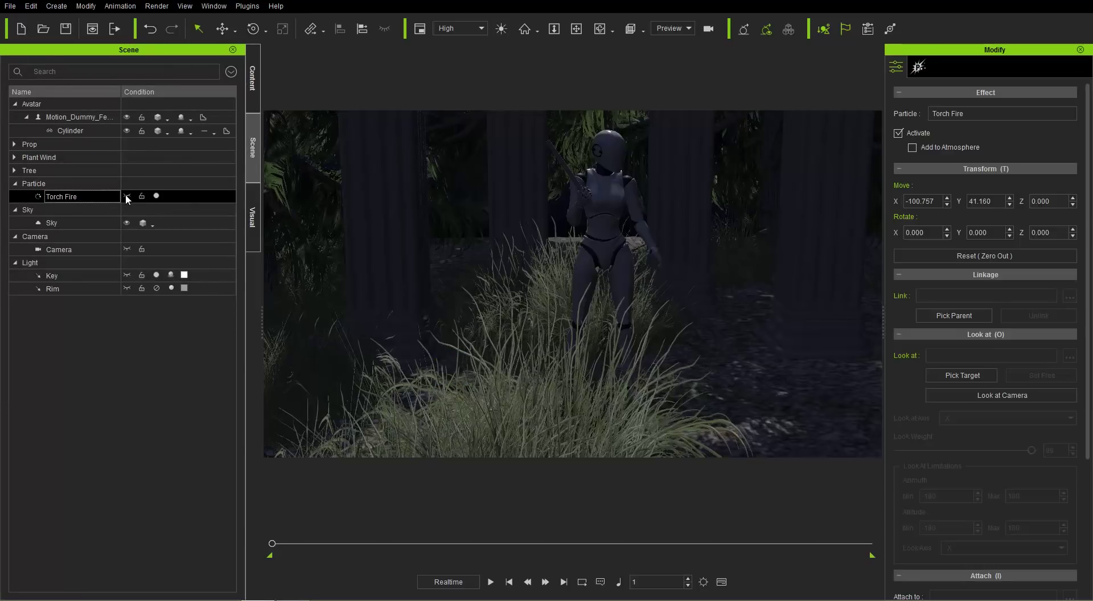
pyautogui.click(253, 85)
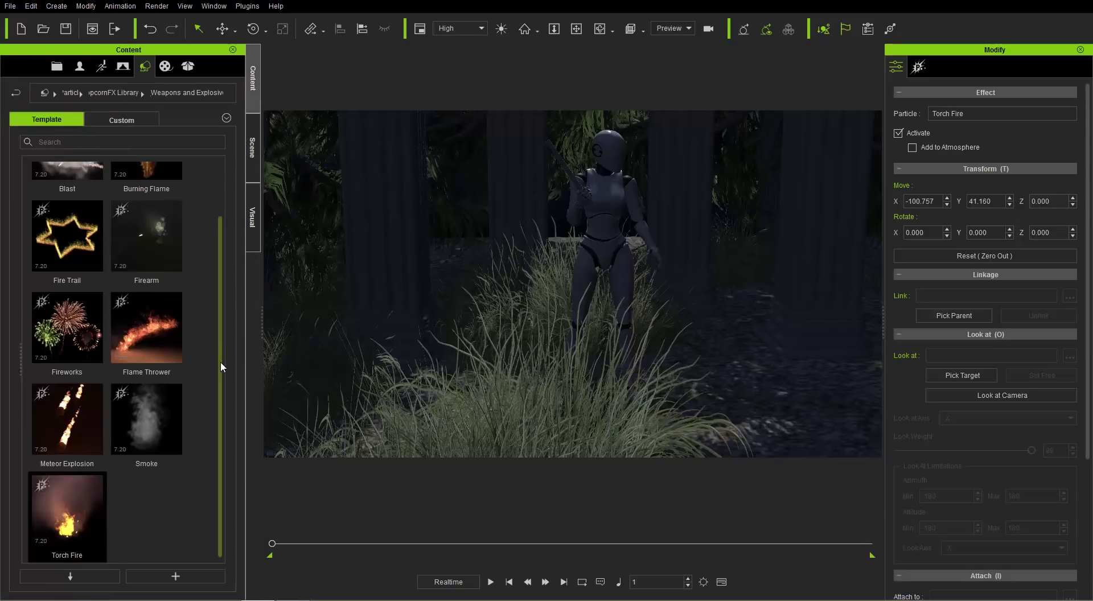
pyautogui.moveTo(222, 367); pyautogui.dragTo(222, 281)
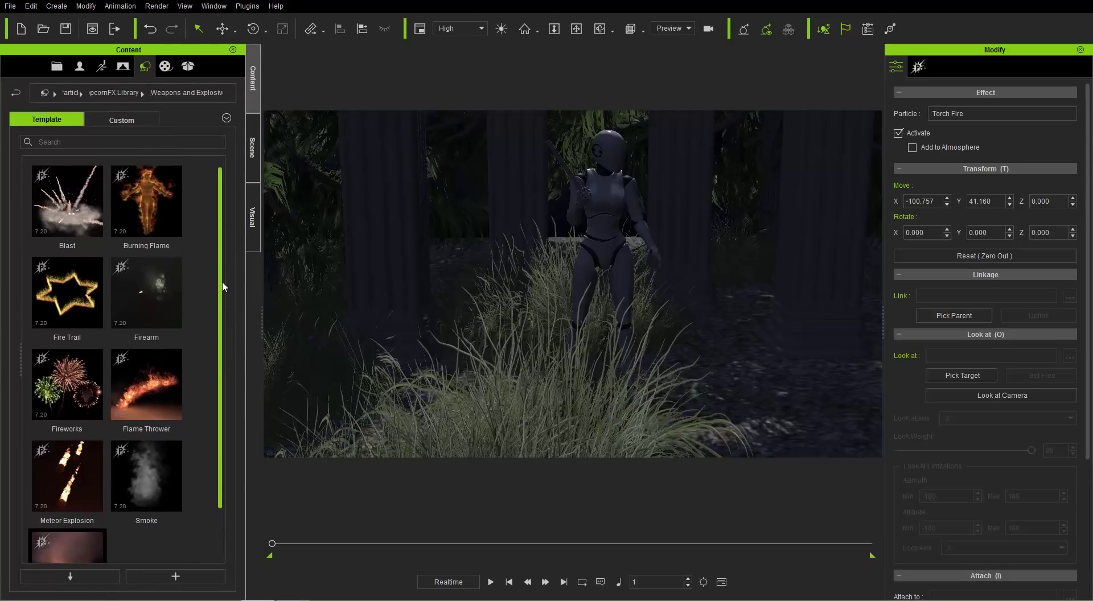
pyautogui.click(119, 93)
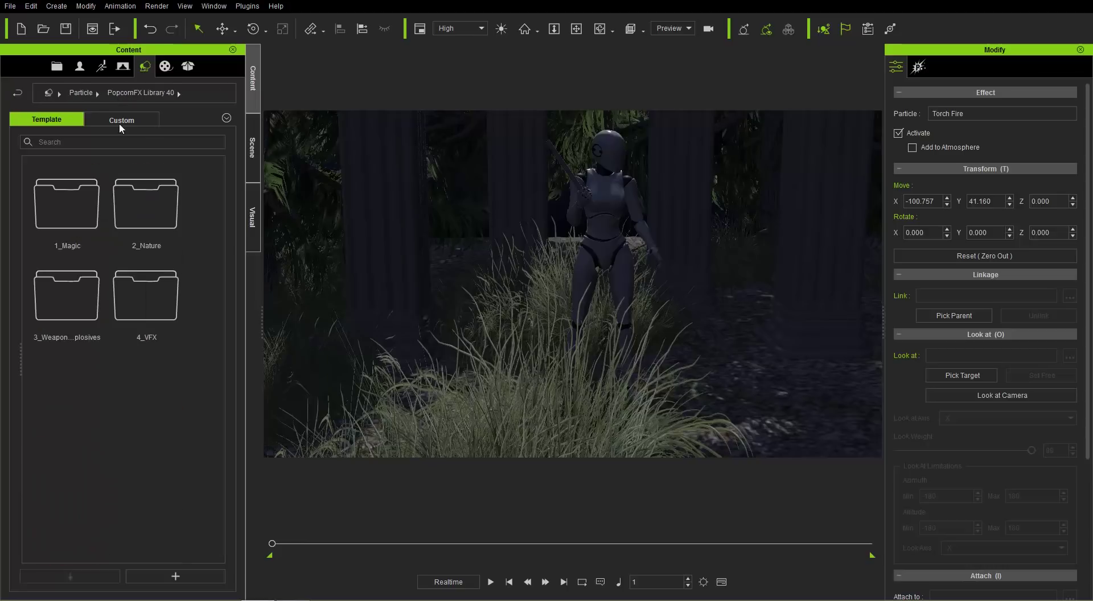
pyautogui.doubleClick(74, 213)
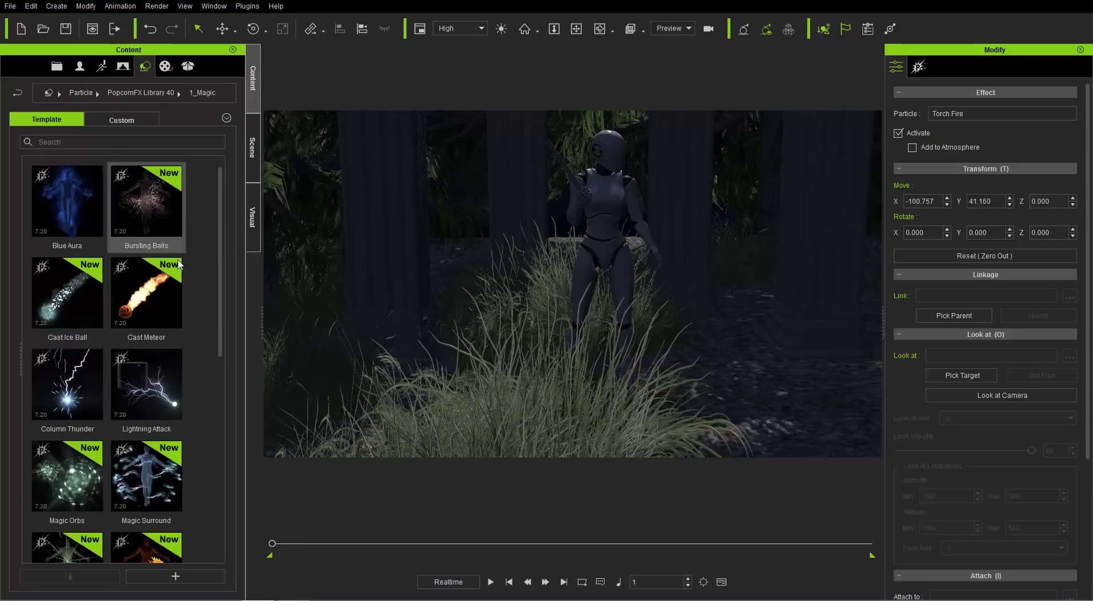
# - Add the Column Thunder particle to the ground at the dummy's feet and view the dummy with the wand visible
pyautogui.moveTo(220, 299); pyautogui.dragTo(215, 340)
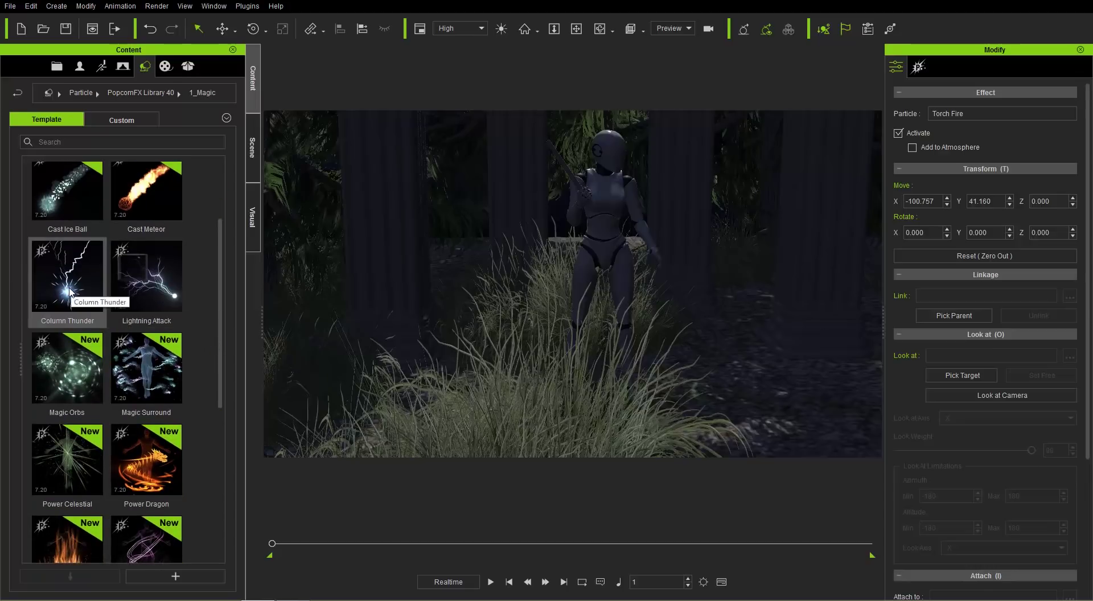
pyautogui.moveTo(63, 280); pyautogui.dragTo(605, 403)
pyautogui.keyDown('alt'); pyautogui.moveTo(723, 439); pyautogui.dragTo(699, 345); pyautogui.keyUp('alt')
pyautogui.keyDown('alt'); pyautogui.moveTo(693, 278); pyautogui.dragTo(528, 346); pyautogui.keyUp('alt')
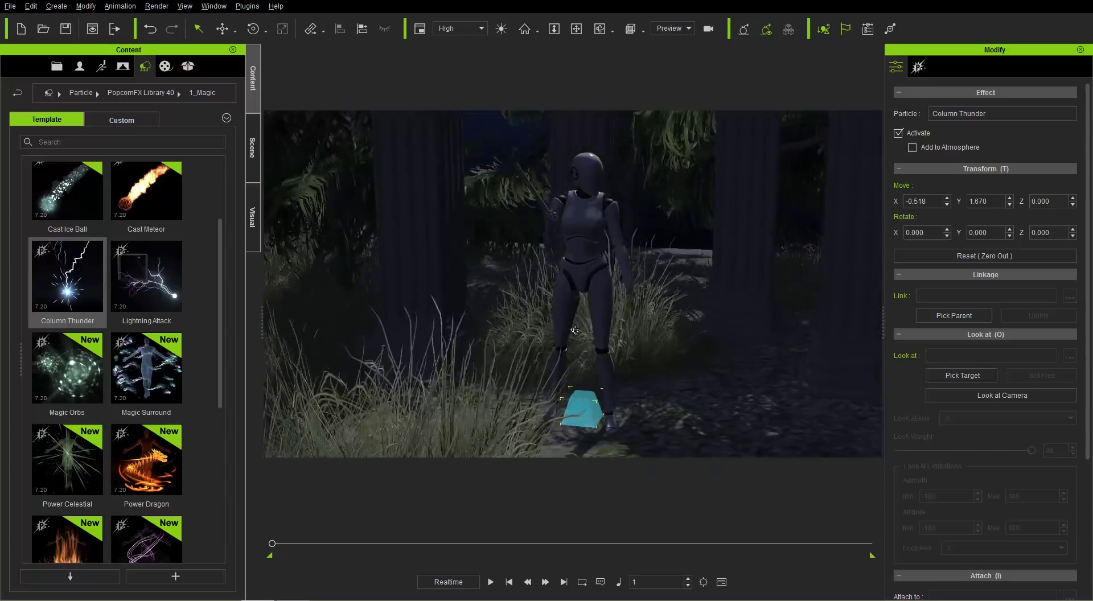
pyautogui.moveTo(527, 346); pyautogui.dragTo(541, 347, button='right')
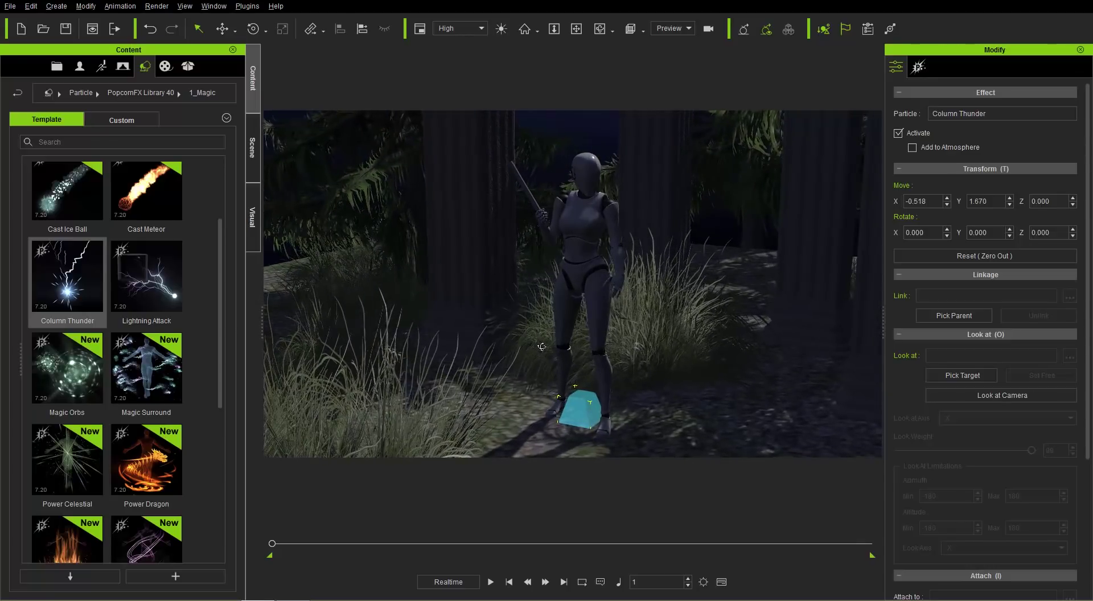
# - Align the Column Thunder particle to the center of the dummy's wand on X, Y and Z
pyautogui.click(363, 29)
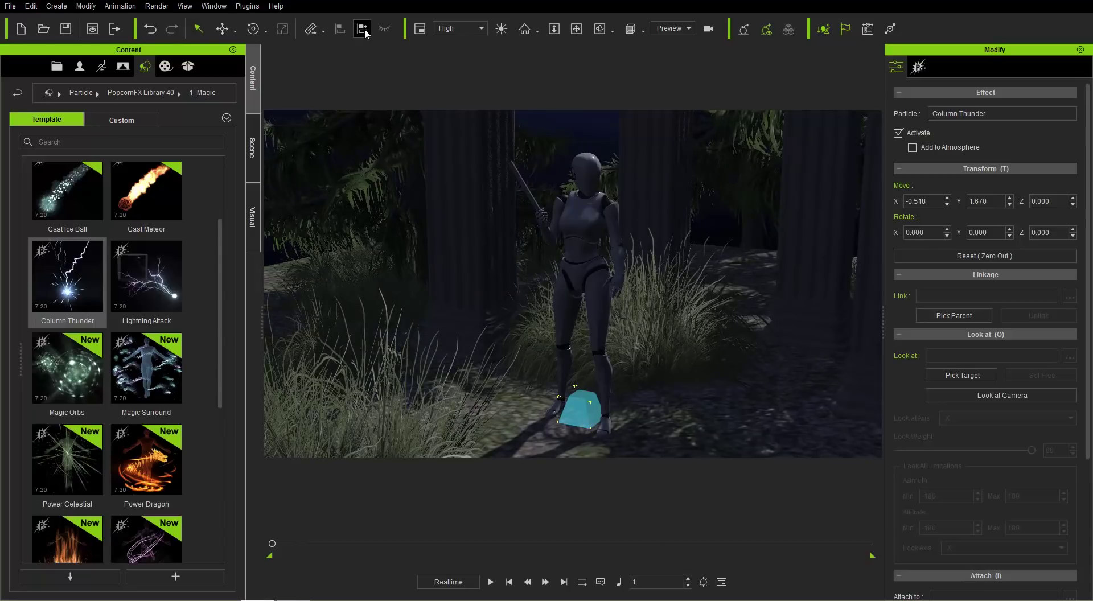
pyautogui.click(522, 182)
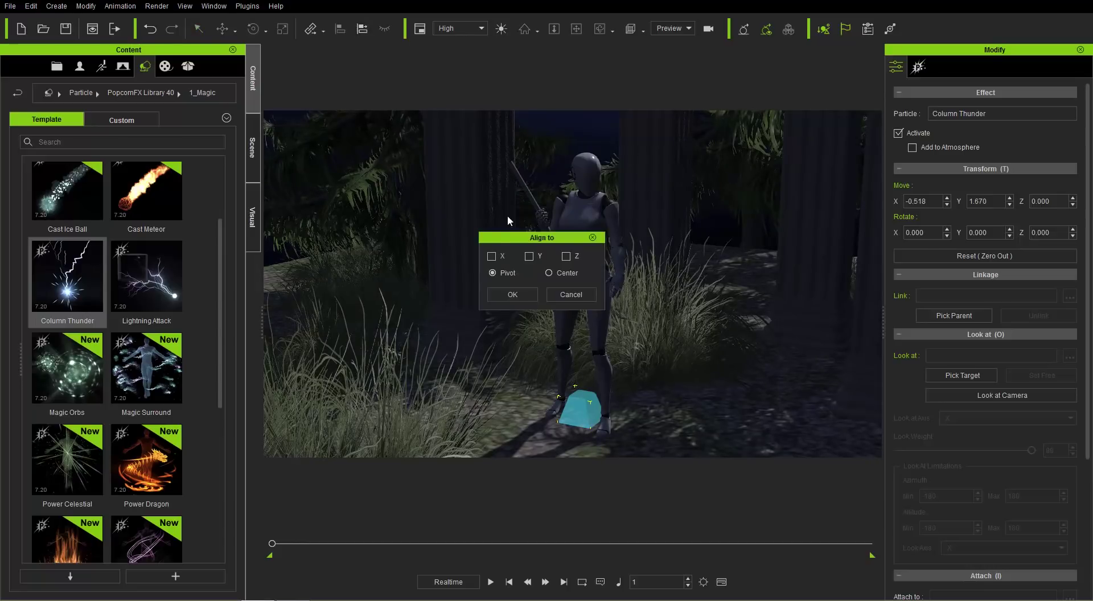
pyautogui.click(491, 256)
pyautogui.click(537, 256)
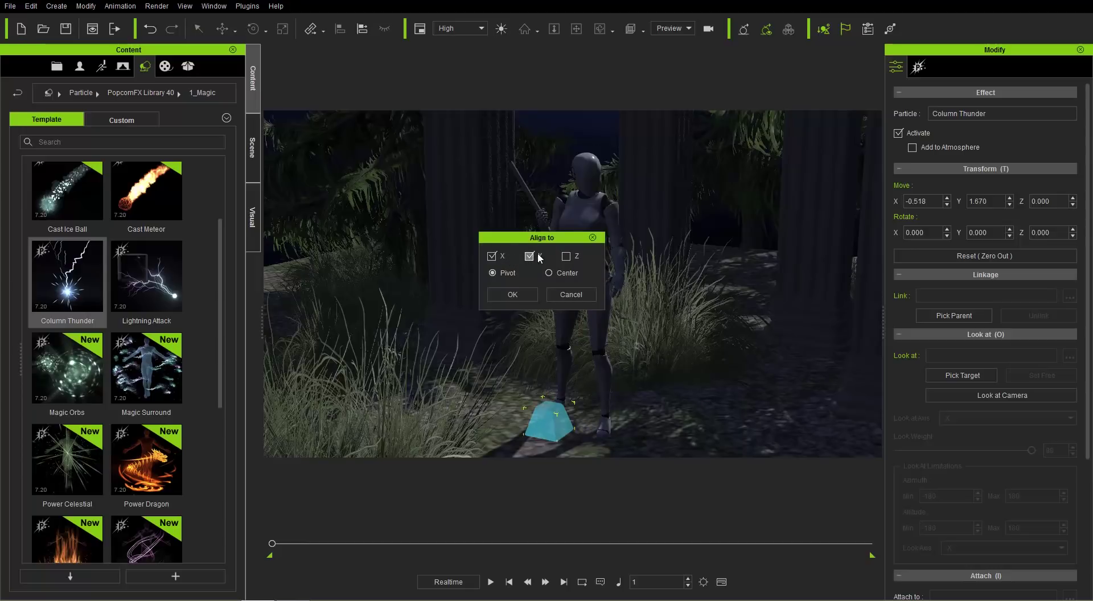
pyautogui.click(567, 256)
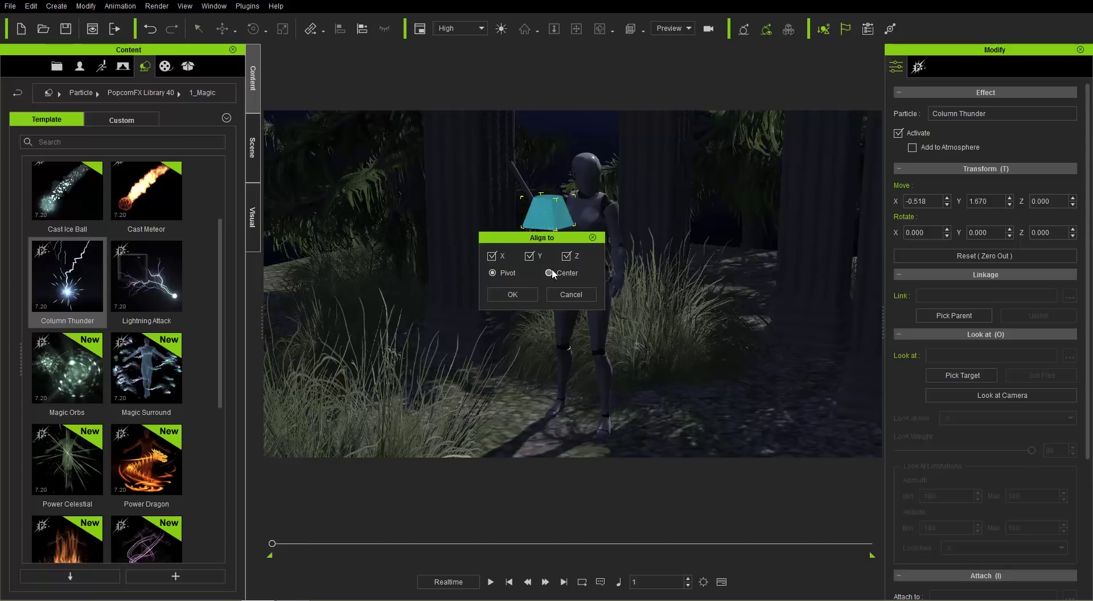
pyautogui.click(549, 273)
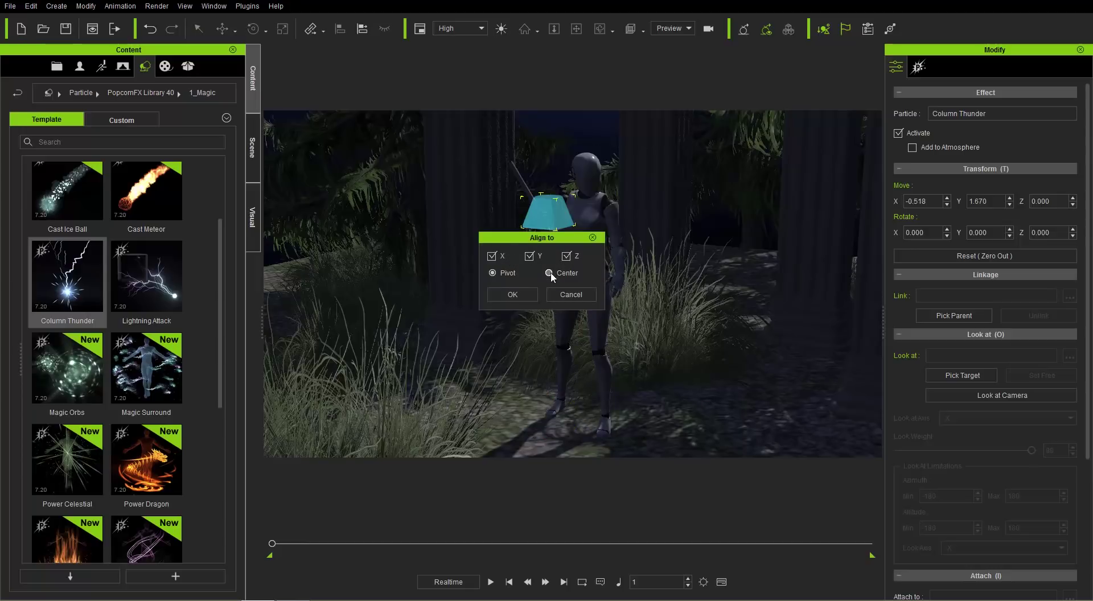
pyautogui.click(512, 295)
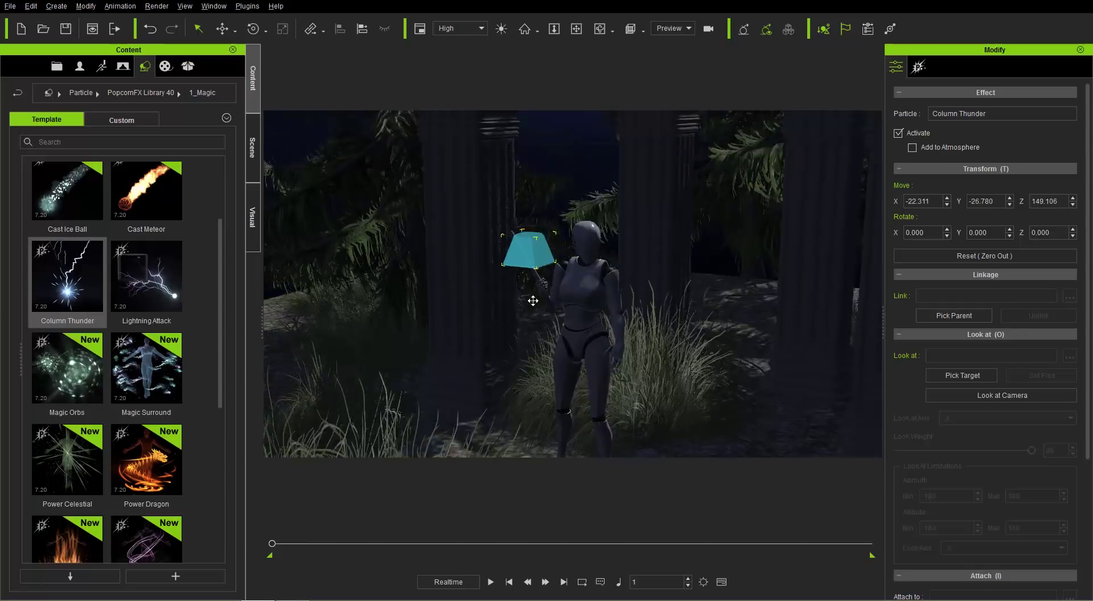
# - Place the Column Thunder particle at the wand's tip, at about X -29.4, Z 159.6, tilted about -34 on Y
pyautogui.moveTo(537, 299); pyautogui.dragTo(521, 211)
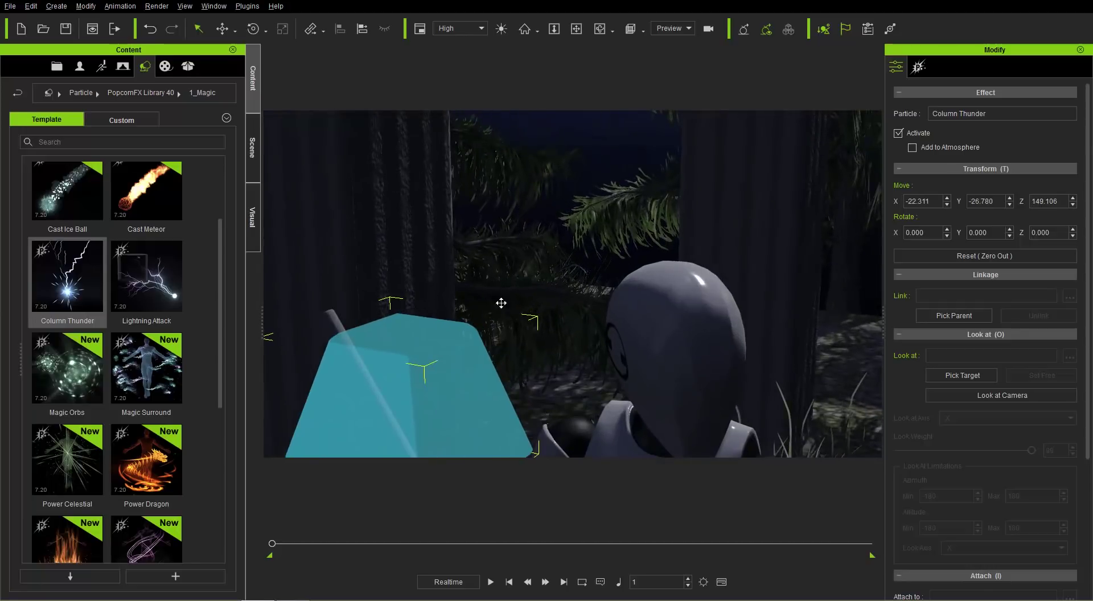
pyautogui.moveTo(501, 303); pyautogui.dragTo(432, 256)
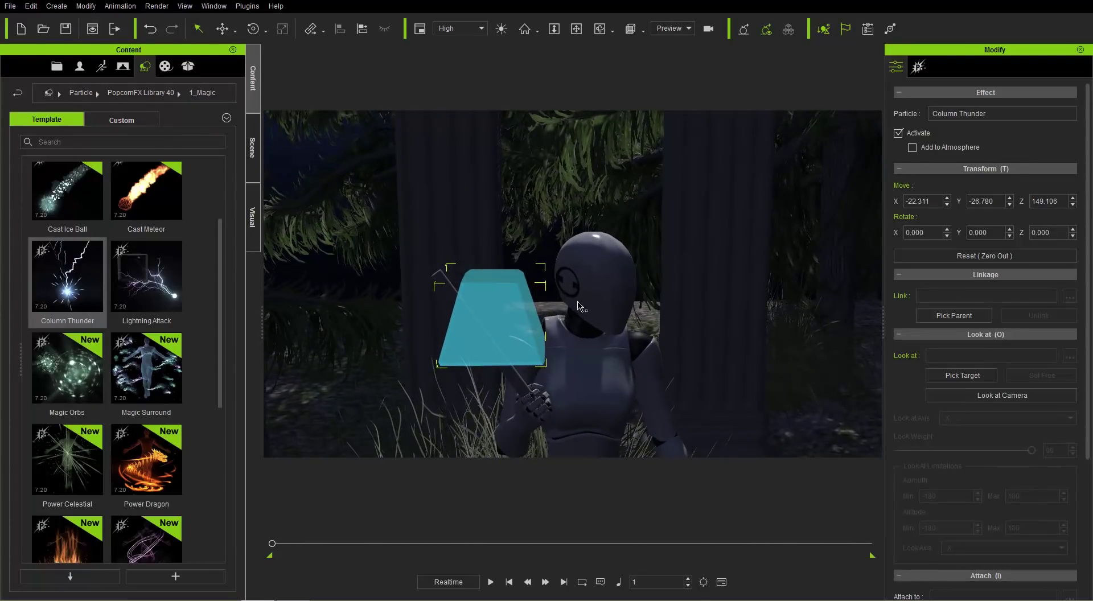
pyautogui.press('e')
pyautogui.press('w')
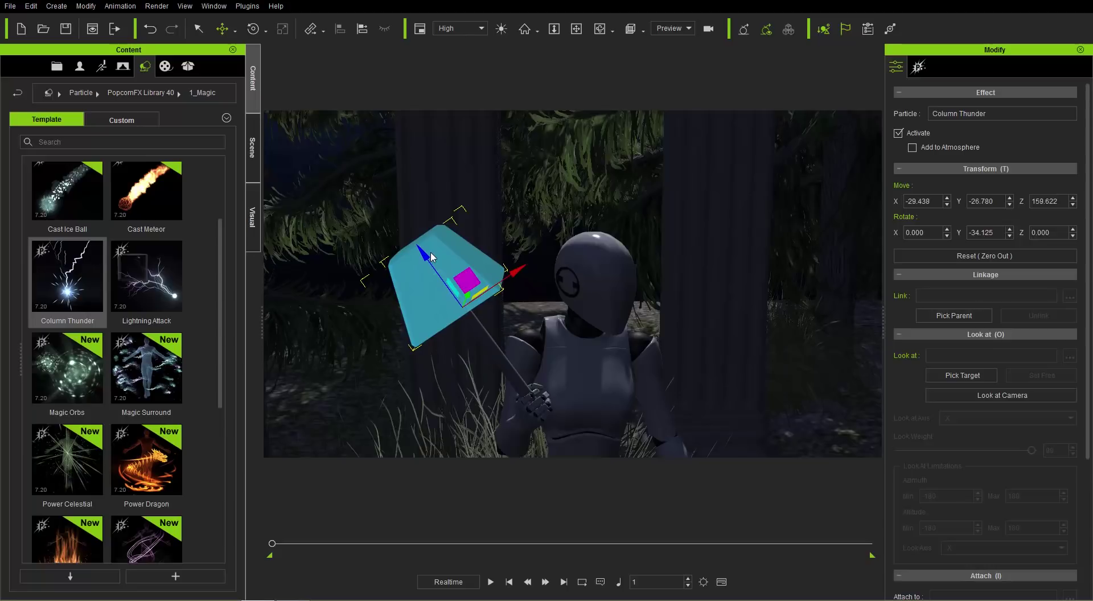
pyautogui.moveTo(594, 272); pyautogui.dragTo(607, 306, button='right')
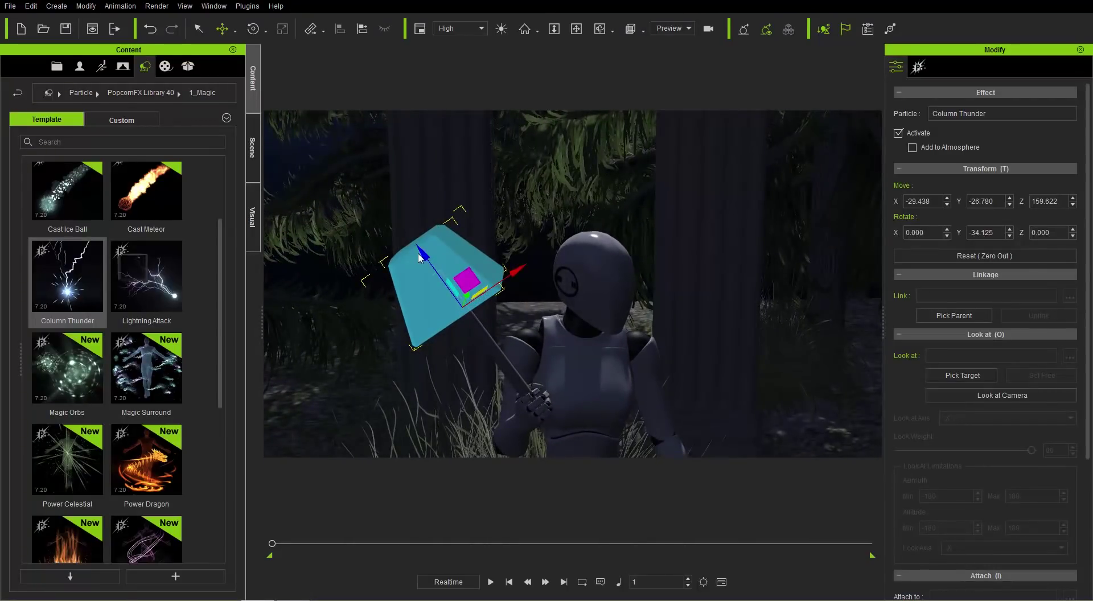
# - Attach the Column Thunder particle to the dummy's right hand, CC_Base_R_Hand
pyautogui.rightClick(429, 290)
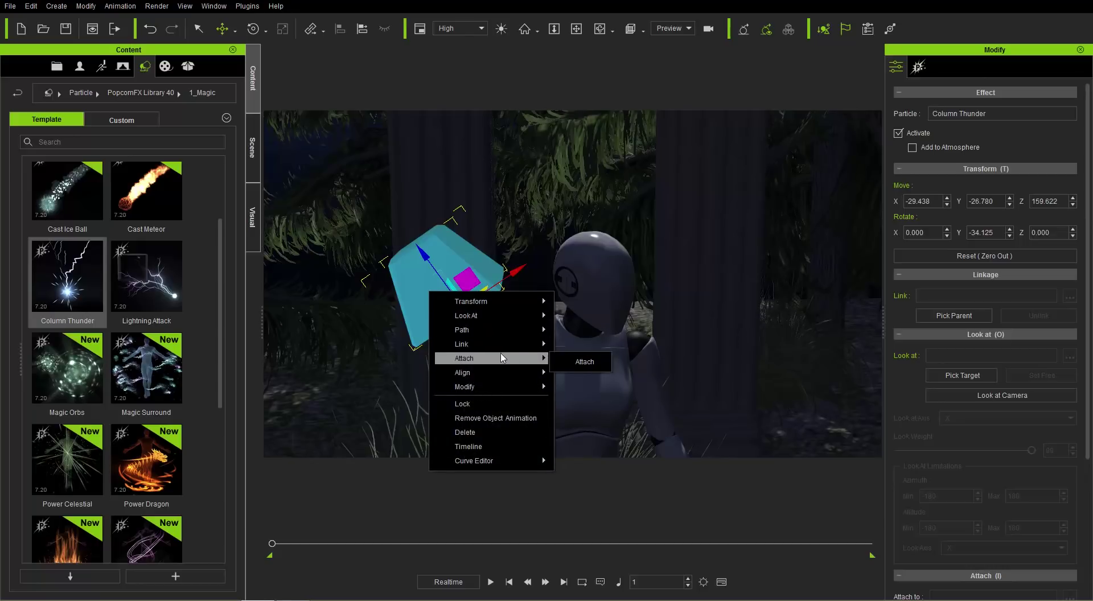
pyautogui.click(573, 360)
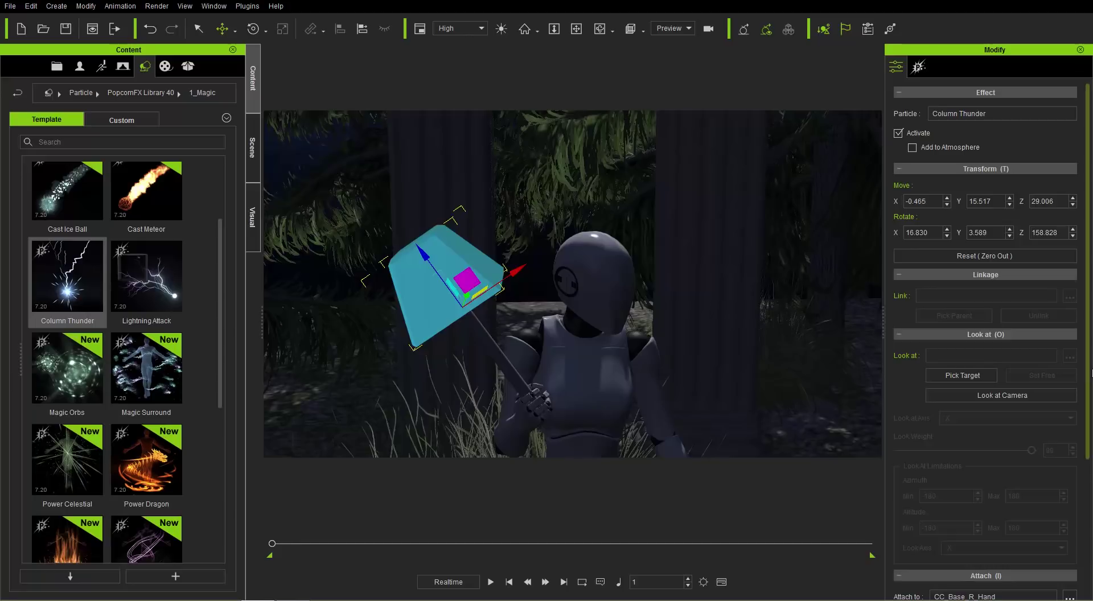
pyautogui.scroll(-3, 981, 460)
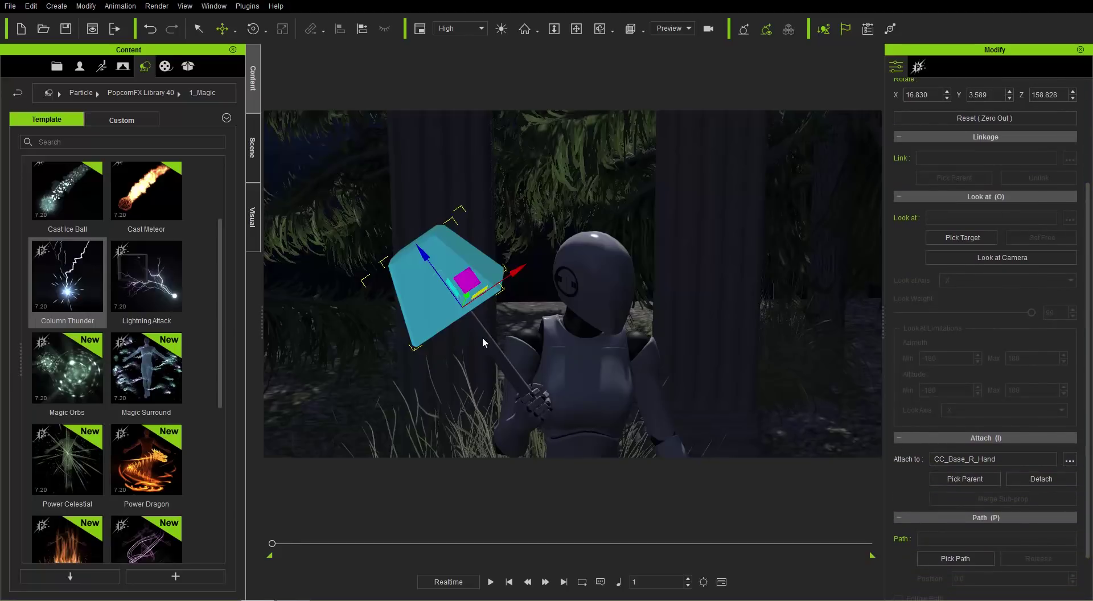
pyautogui.moveTo(275, 547)
pyautogui.mouseDown()
pyautogui.moveTo(284, 545)
pyautogui.moveTo(264, 546)
pyautogui.mouseUp()
# - Switch the Column Thunder particle's emission off at the first frame
pyautogui.click(917, 67)
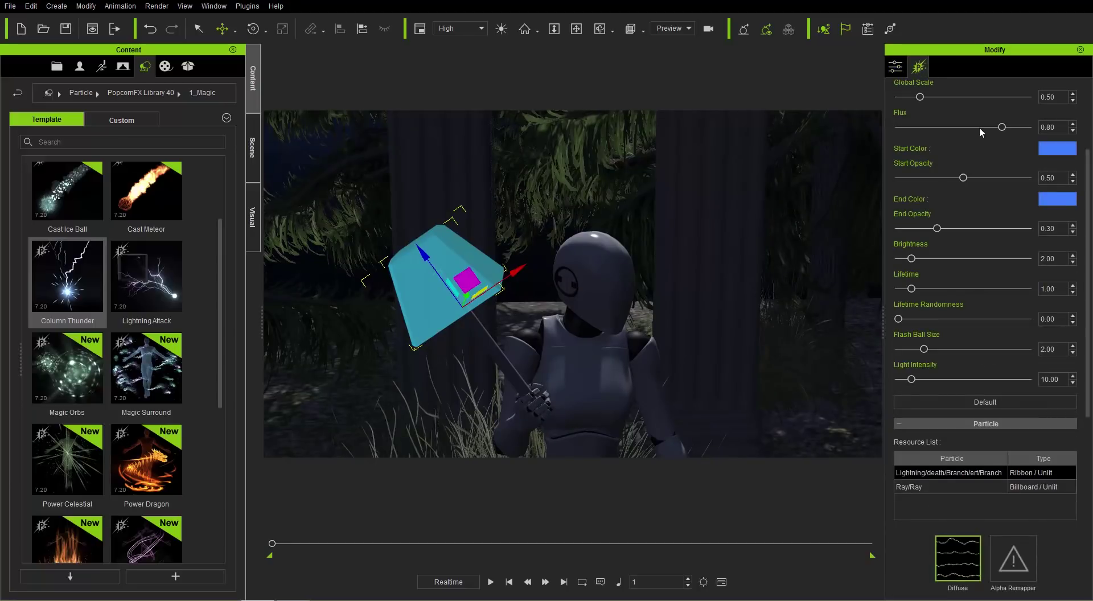
pyautogui.scroll(3, 1048, 172)
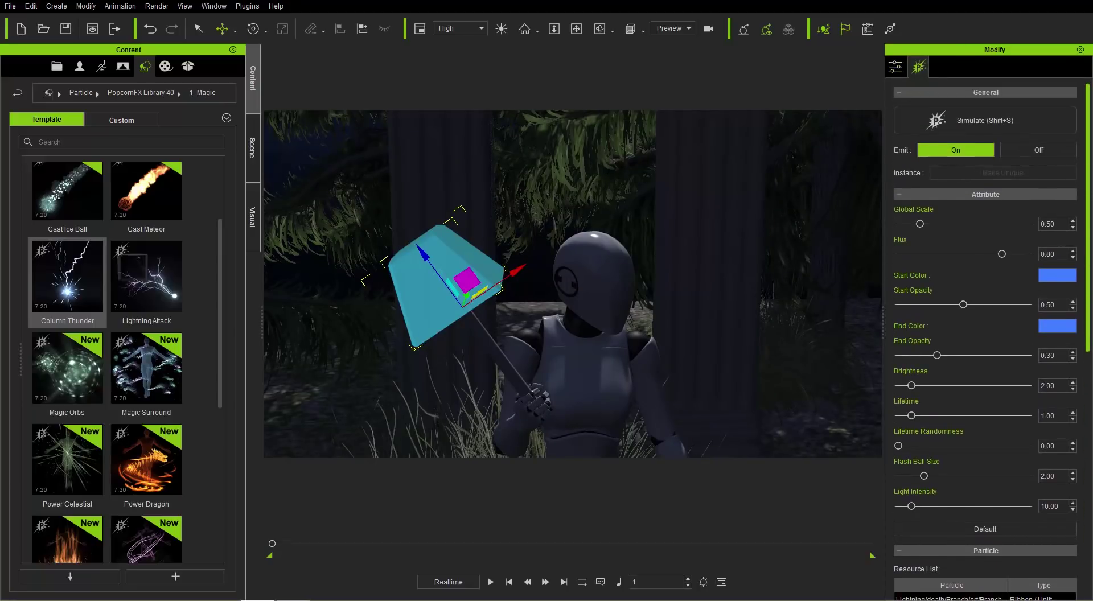
pyautogui.click(1044, 151)
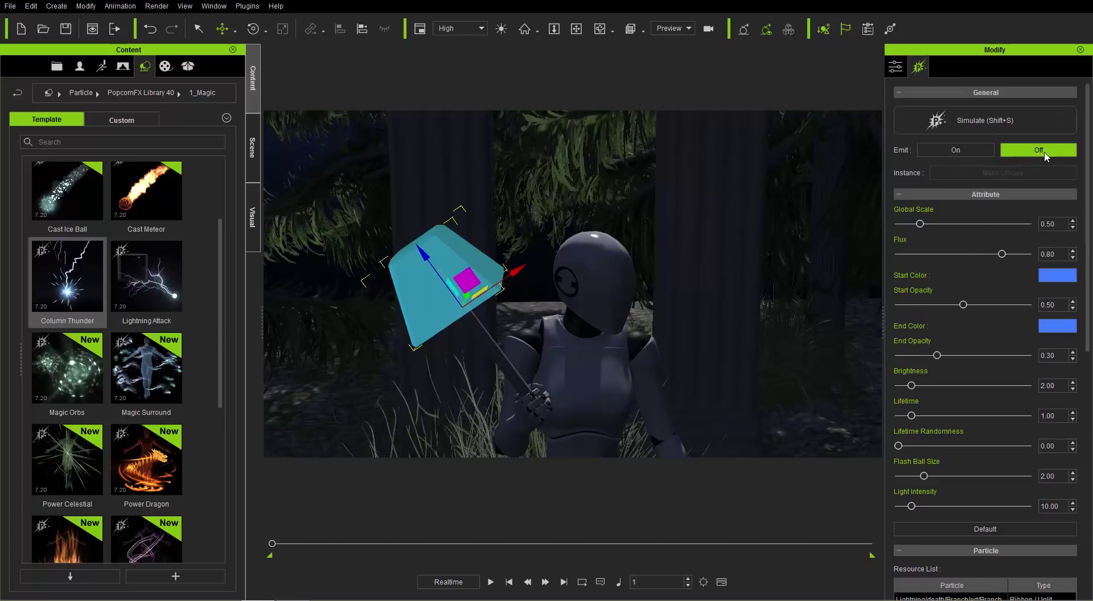
# - Play the animation until the dummy raises the wand, and switch Column Thunder's emission on at frame 215
pyautogui.keyDown('alt'); pyautogui.moveTo(566, 385); pyautogui.dragTo(556, 280); pyautogui.keyUp('alt')
pyautogui.keyDown('alt'); pyautogui.moveTo(556, 280); pyautogui.dragTo(559, 349, button='right'); pyautogui.keyUp('alt')
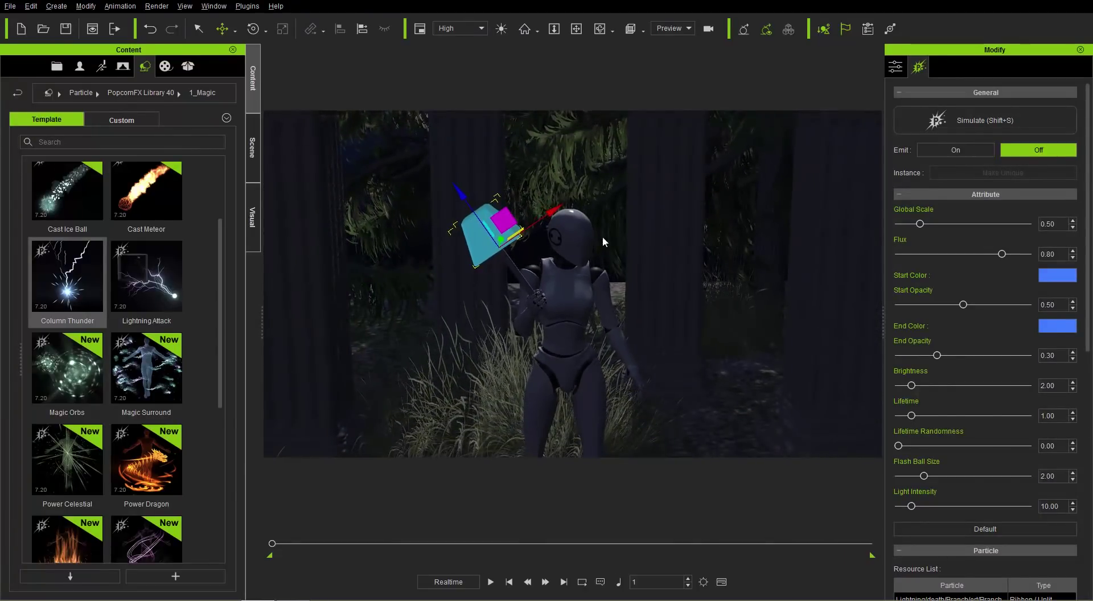
pyautogui.scroll(-2, 590, 294)
pyautogui.click(492, 581)
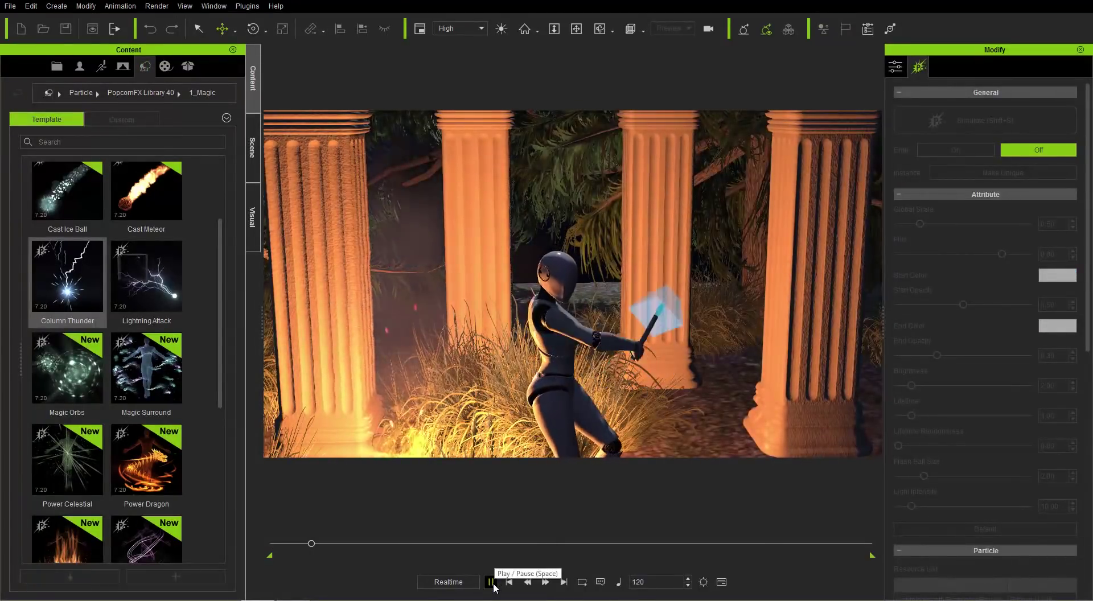
pyautogui.click(491, 583)
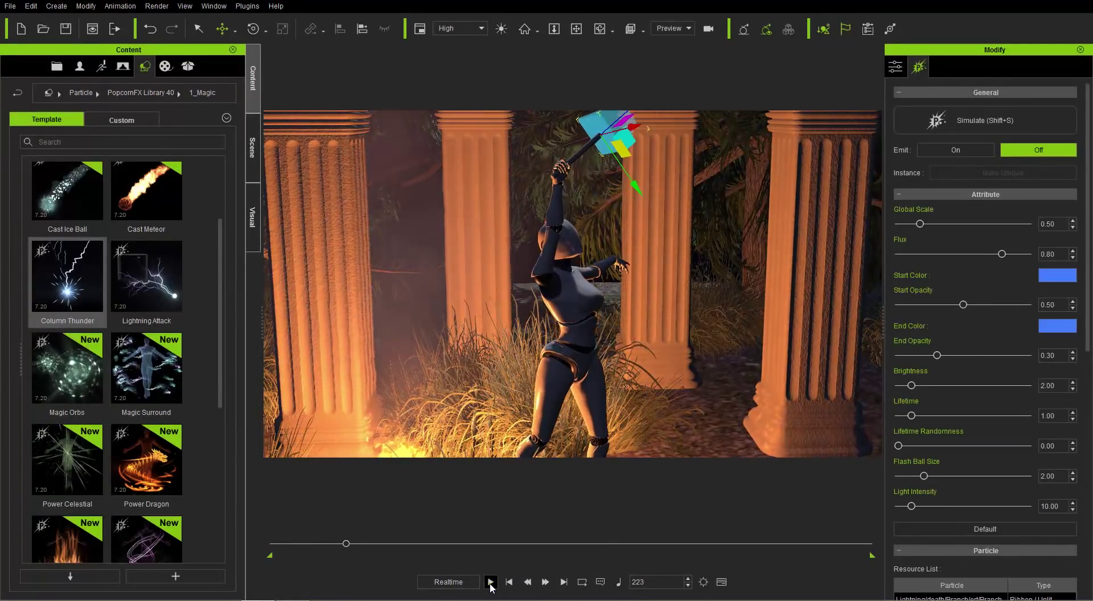
pyautogui.moveTo(346, 543); pyautogui.dragTo(343, 544)
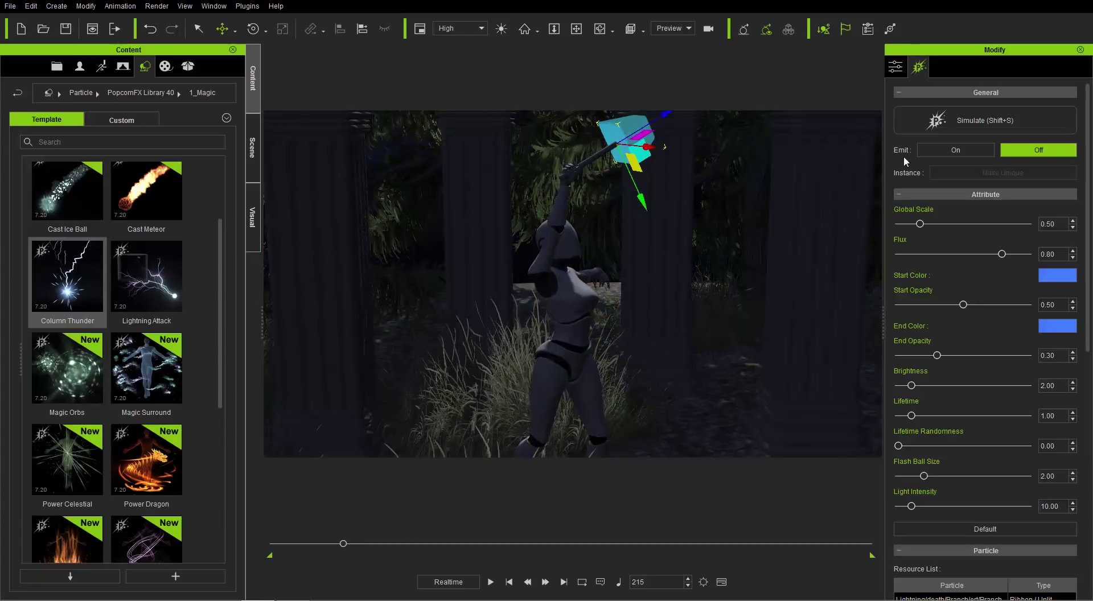
pyautogui.click(937, 151)
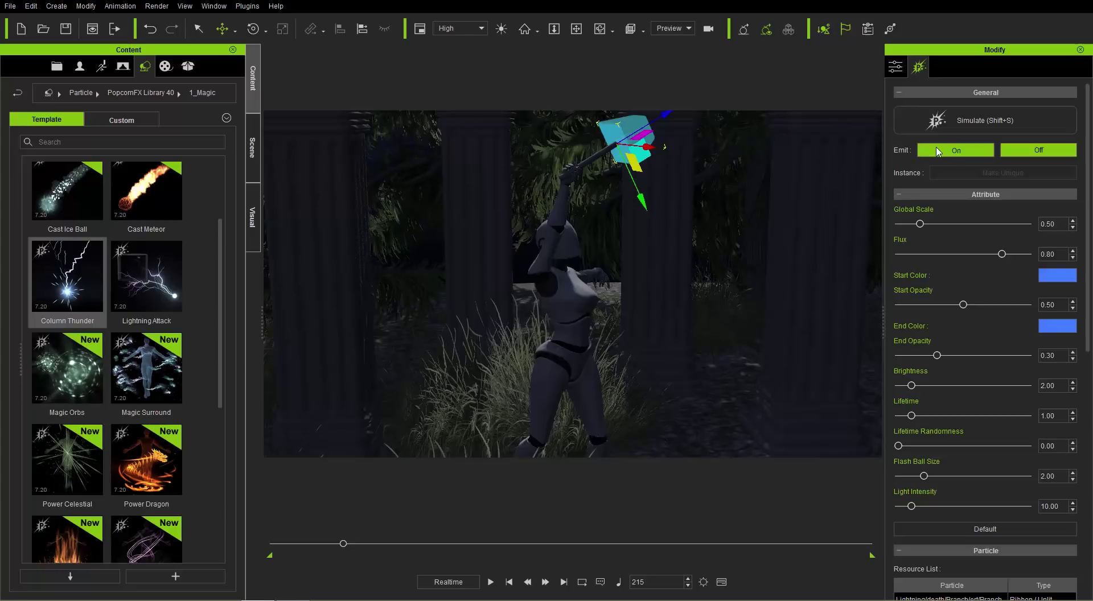
# - Play the lightning cast onward, stop it, and switch Column Thunder's emission off at frame 330
pyautogui.click(489, 582)
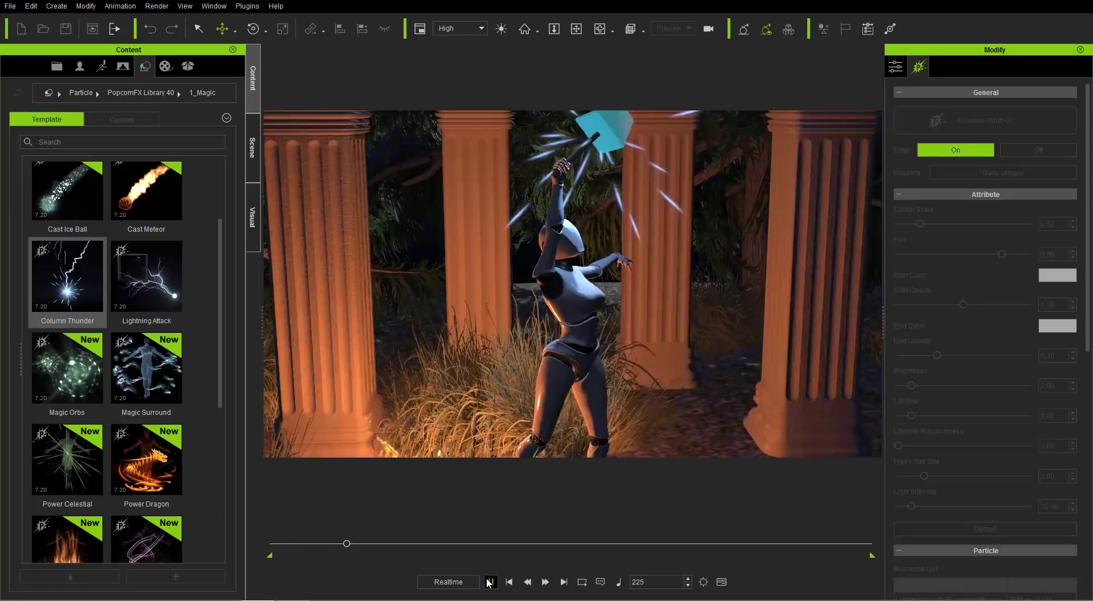
pyautogui.click(489, 582)
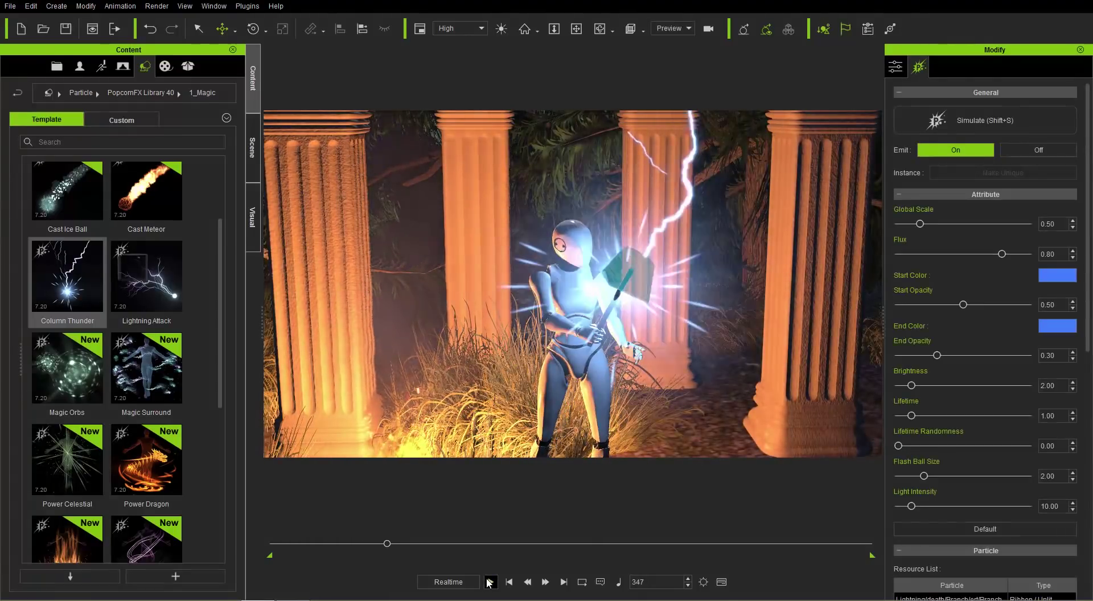
pyautogui.moveTo(387, 545); pyautogui.dragTo(383, 546)
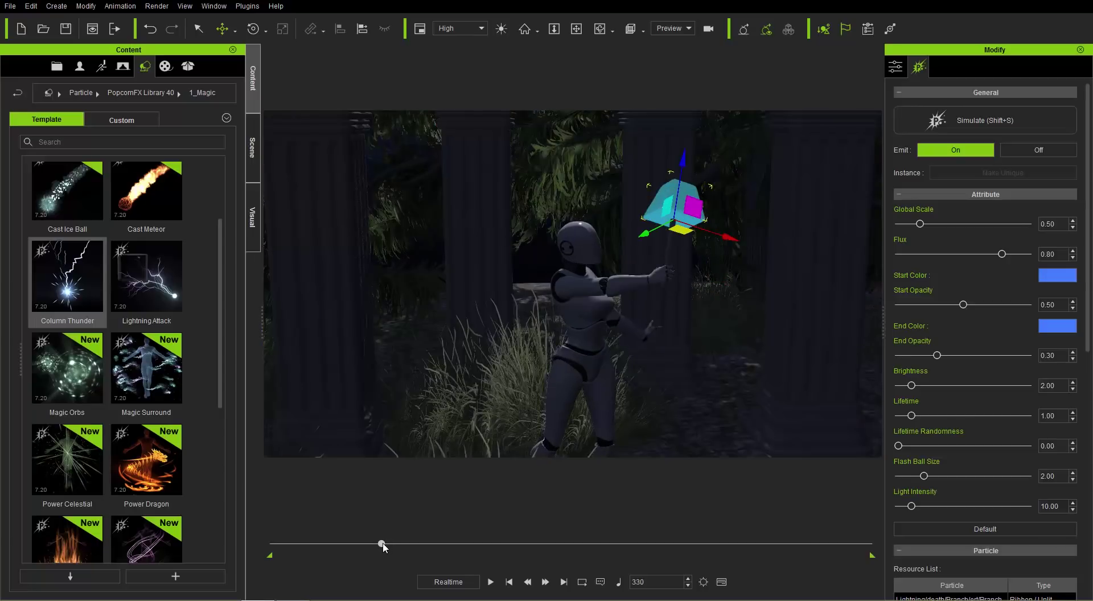
pyautogui.click(1038, 151)
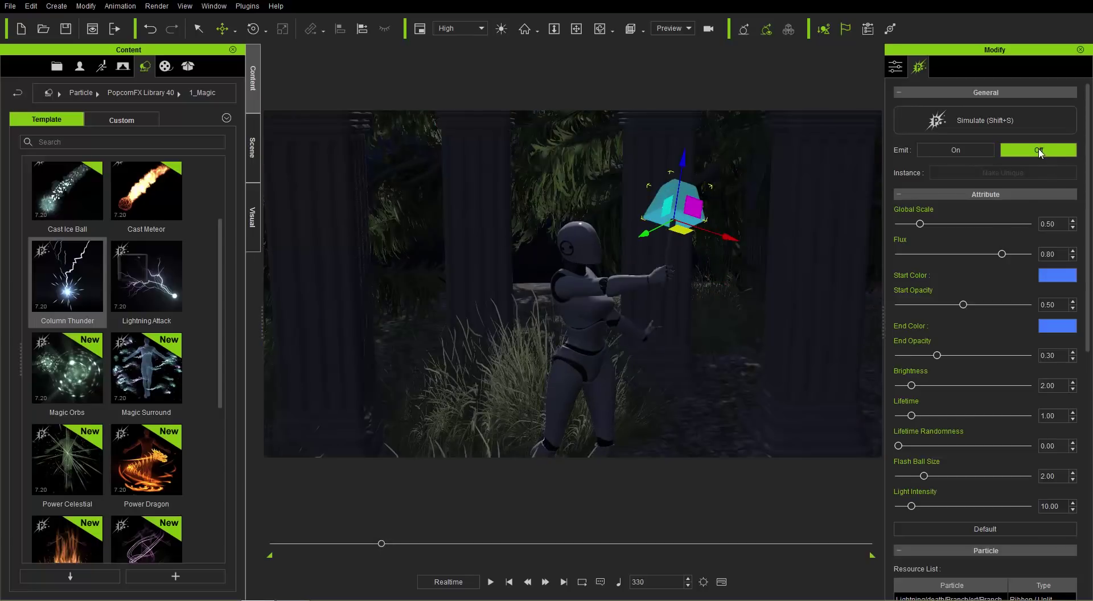
# - Return to the first frame and pull the view back to show all the pillars around the dummy
pyautogui.click(509, 582)
pyautogui.scroll(-10, 685, 257)
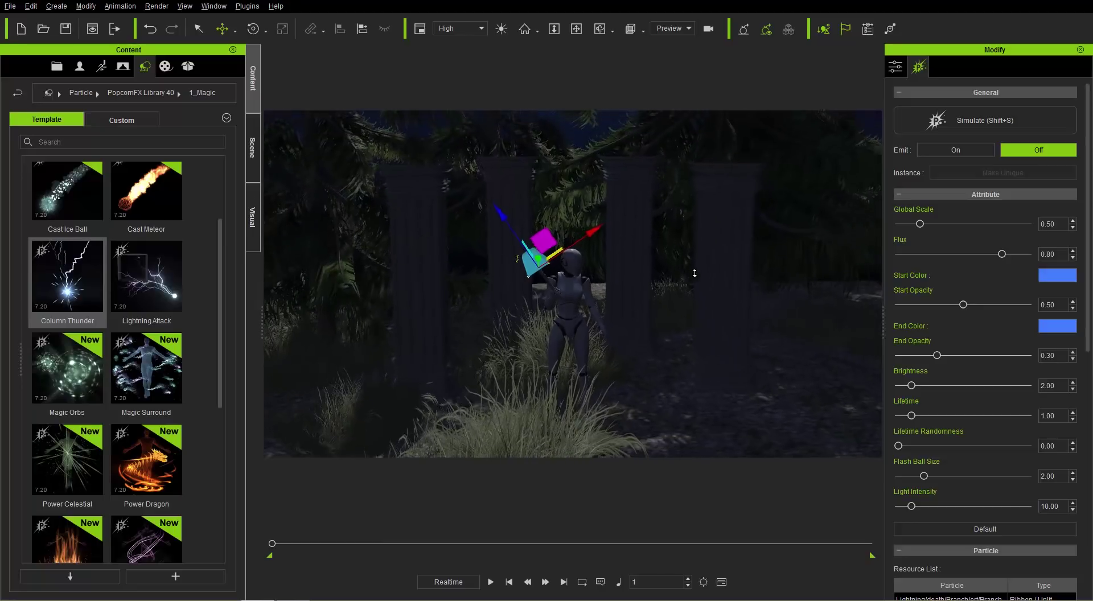
pyautogui.moveTo(674, 278); pyautogui.dragTo(675, 290, button='middle')
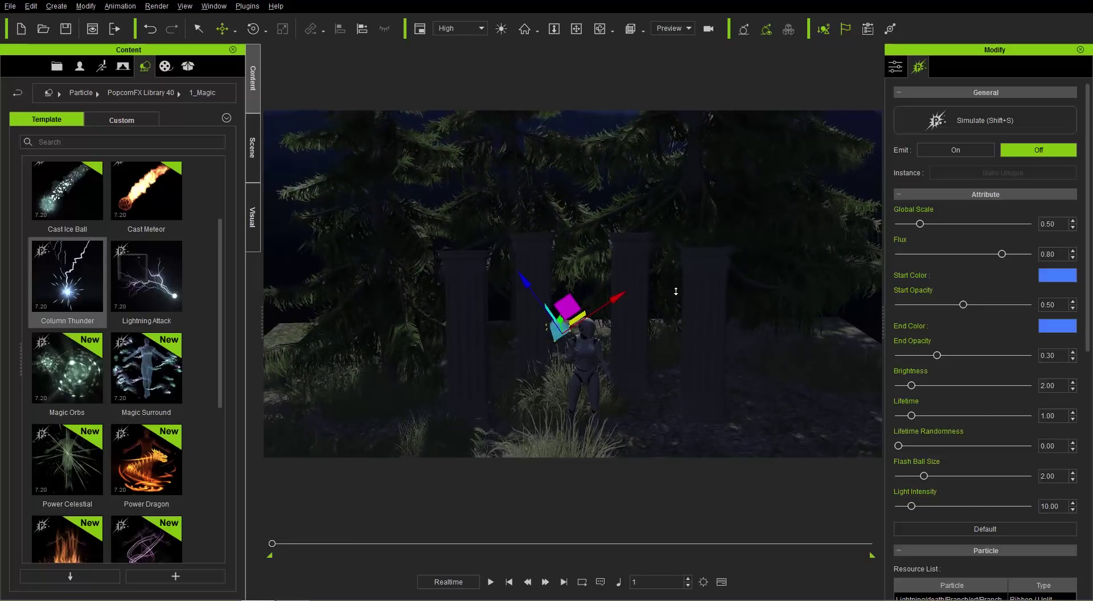
# - Play the lightning animation in the wide preview view, stop it after the cast, and return to the first frame
pyautogui.click(491, 584)
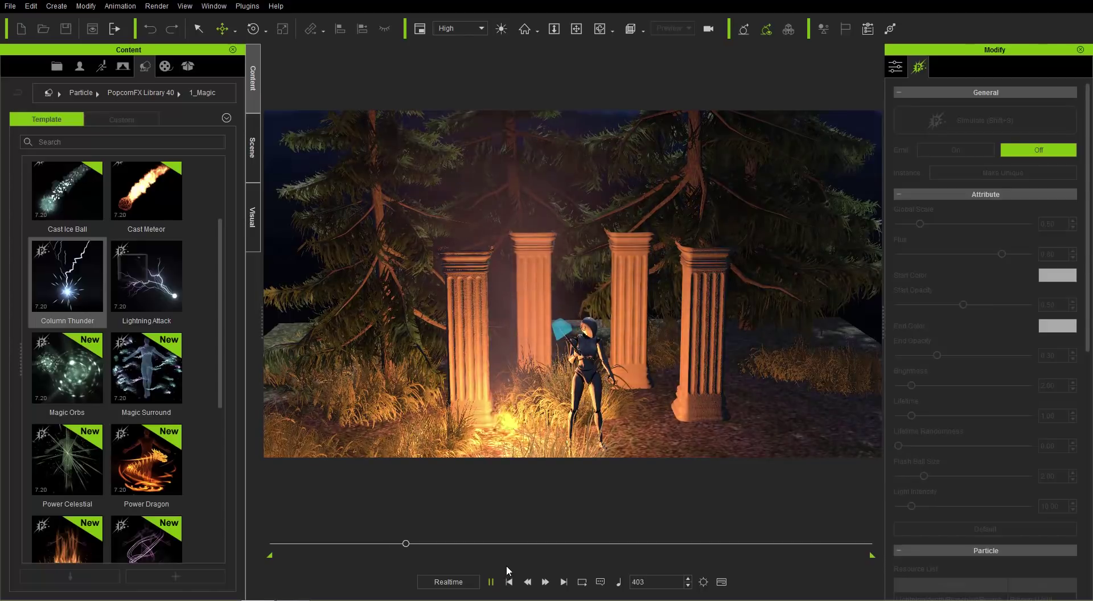
pyautogui.click(491, 581)
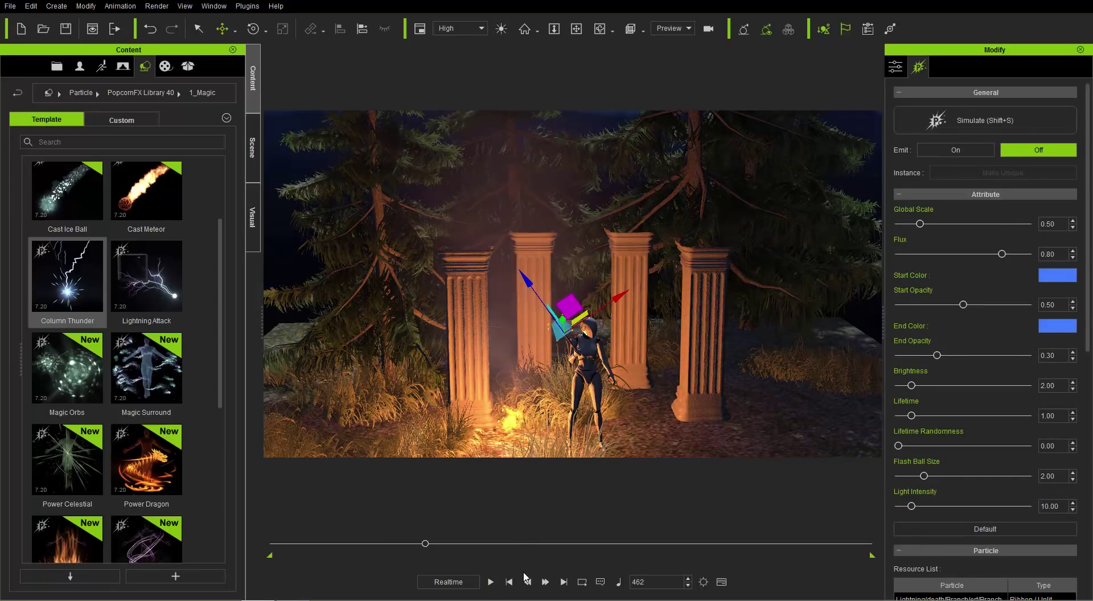
pyautogui.click(509, 582)
# - Switch the viewport from Preview to the animated Camera and play the animation through it, stopping and replaying it once
pyautogui.click(251, 165)
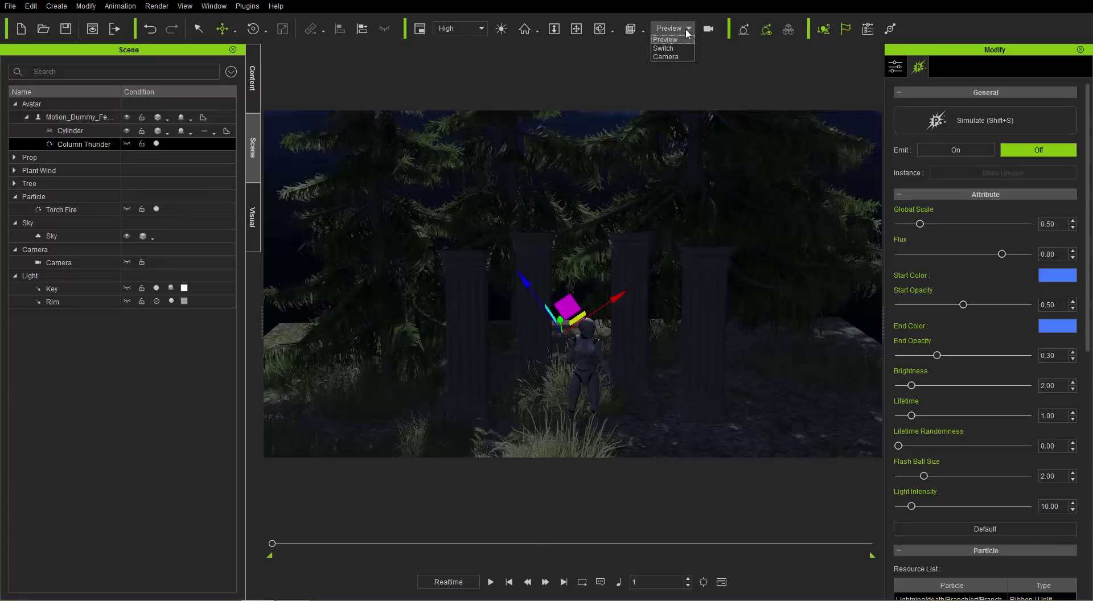
pyautogui.click(669, 56)
pyautogui.click(489, 582)
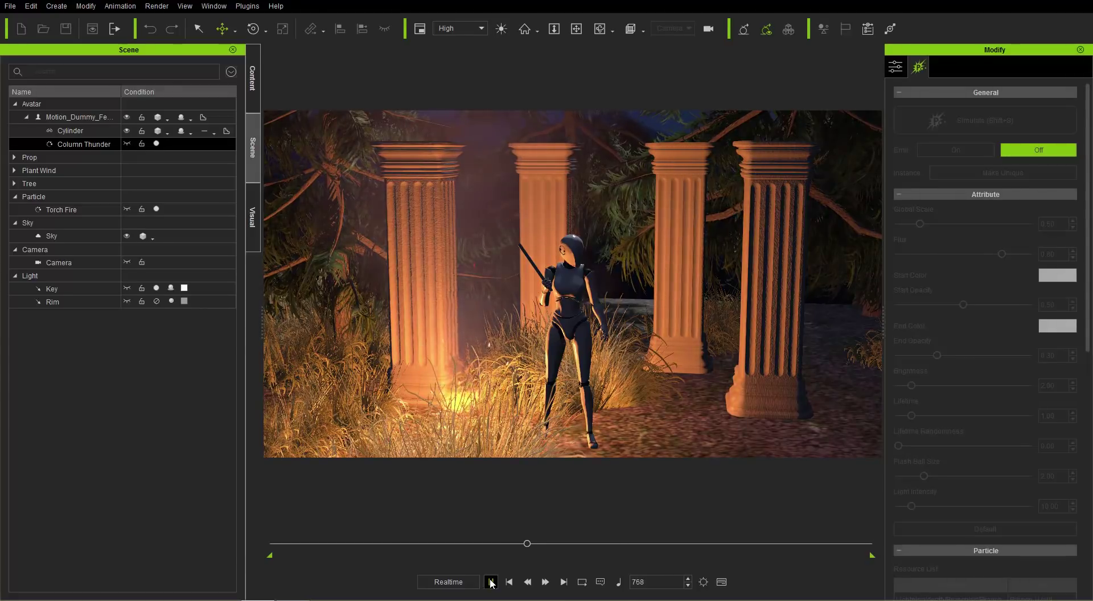
pyautogui.click(491, 582)
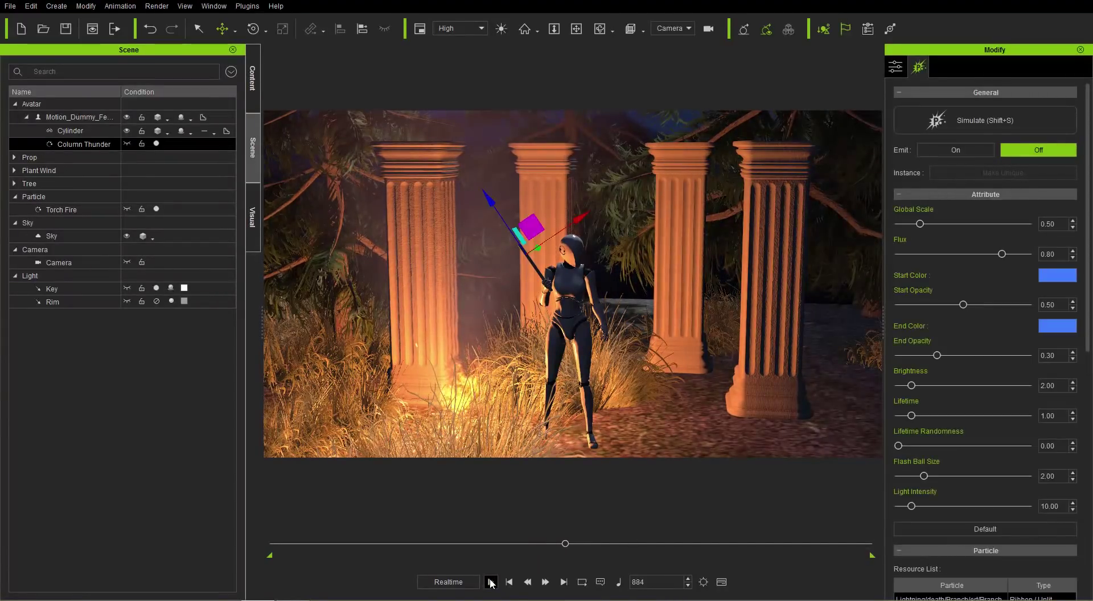
pyautogui.click(493, 584)
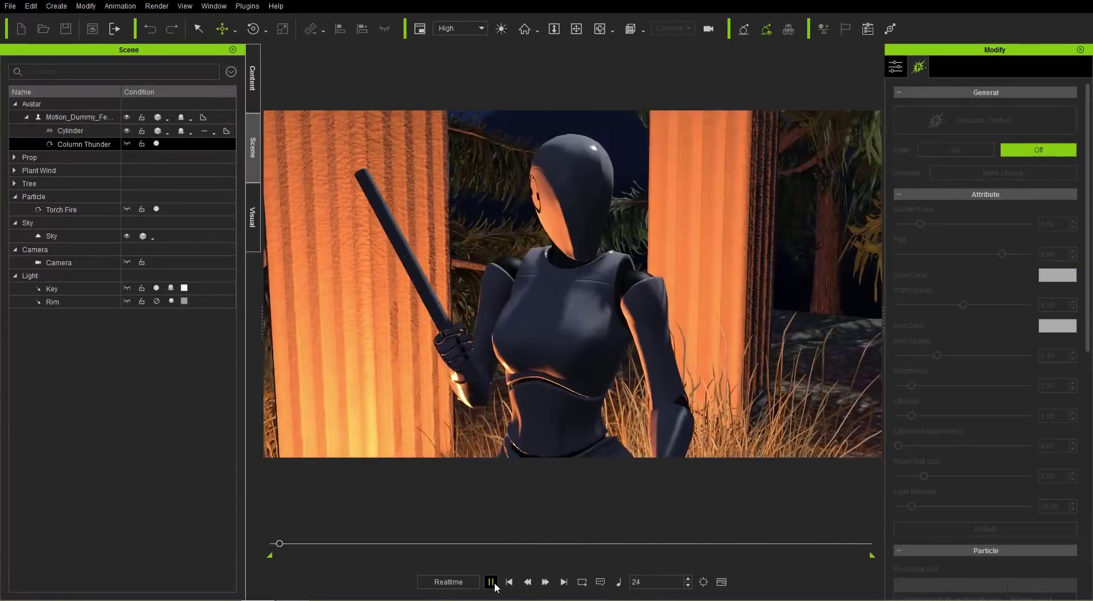